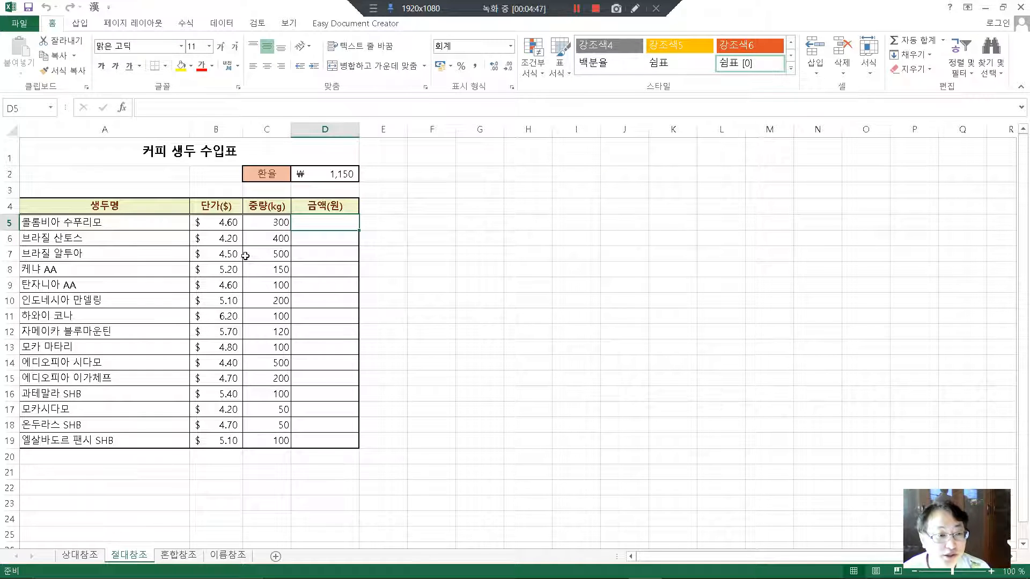
Outline the exchange rate cell D2, the unit prices B5:B19 and the weights C5:C19 with blue rectangles.
left_click(635, 8)
left_click(1018, 126)
mouse_move(288, 159)
left_mouse_down()
mouse_move(323, 184)
mouse_move(360, 185)
left_mouse_up()
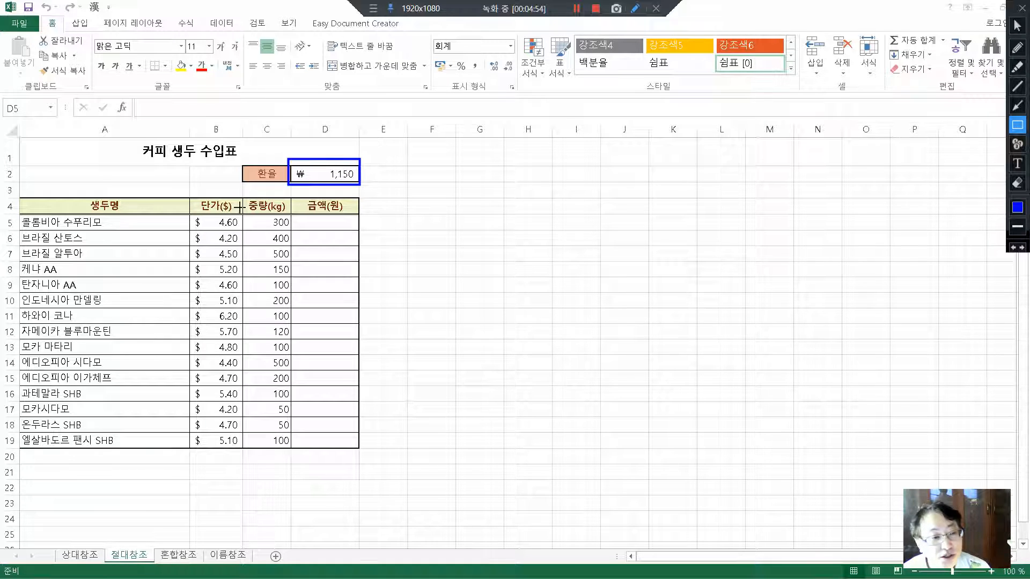
mouse_move(189, 212)
left_mouse_down()
mouse_move(212, 403)
mouse_move(241, 450)
left_mouse_up()
left_click_drag(244, 213, 288, 452)
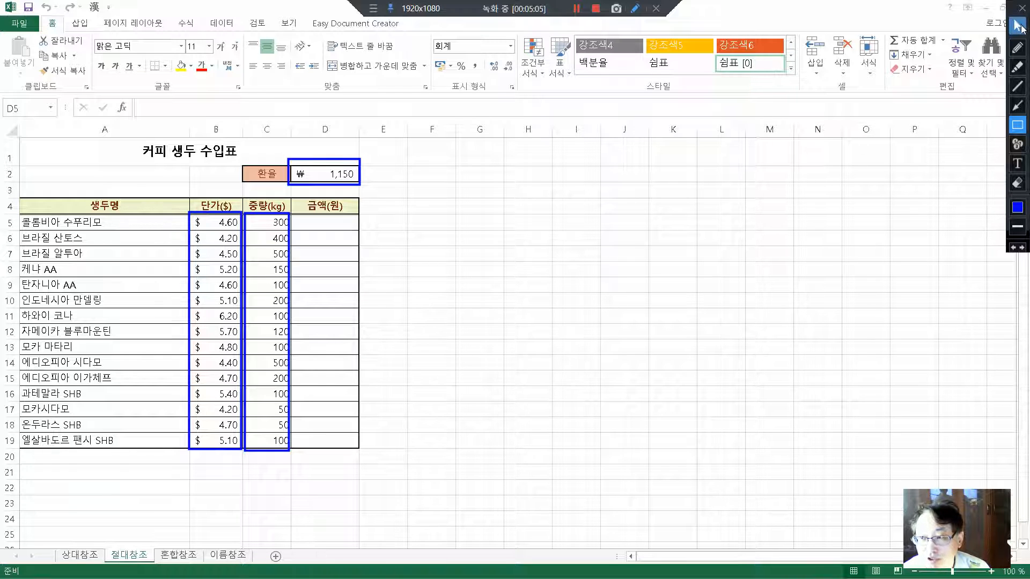
left_click(1018, 26)
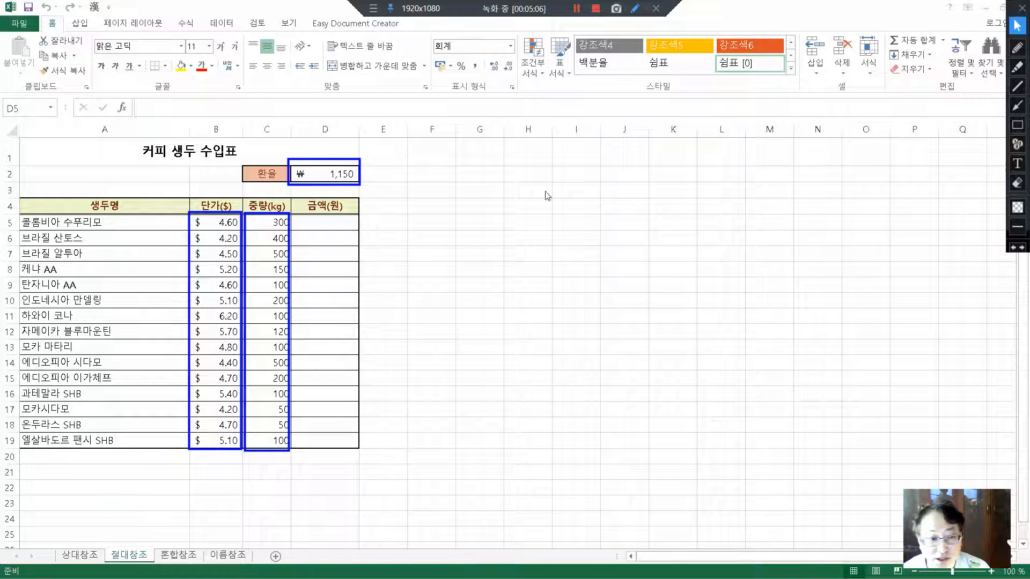
Enter the formula =B5*D2*C5 in D5 to calculate the amount in won for the first coffee bean.
left_click(318, 222)
double_click(319, 222)
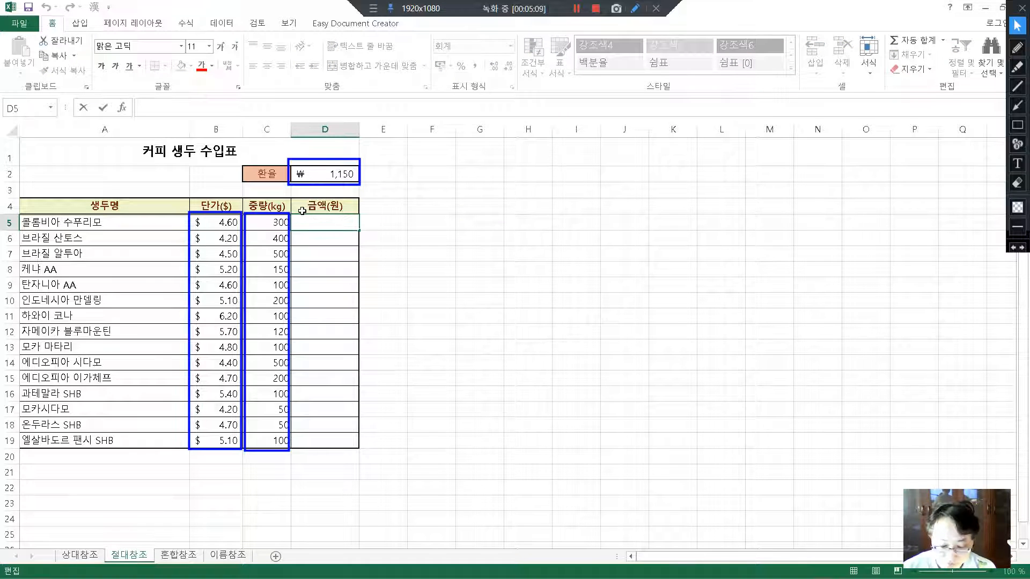
type("=")
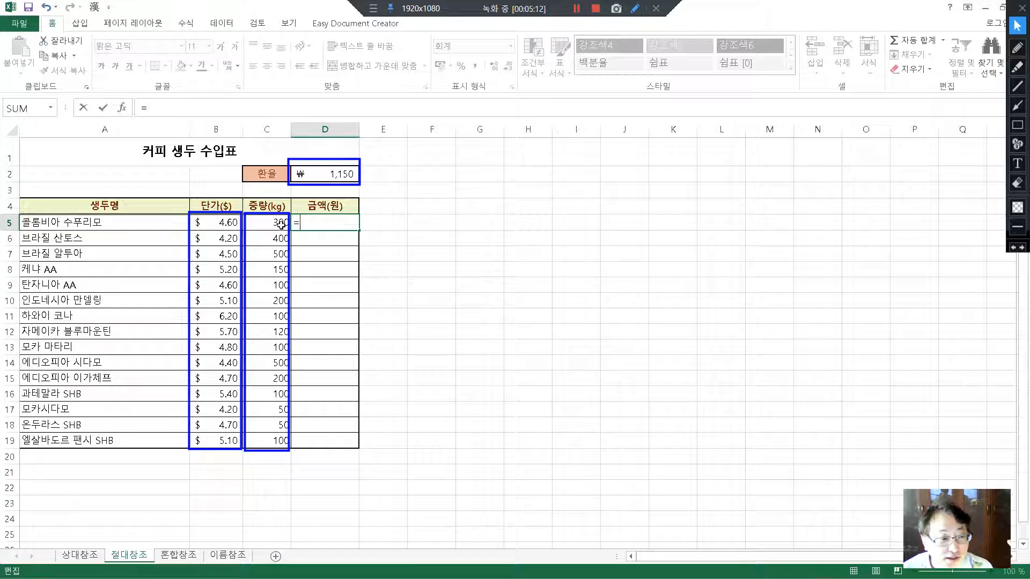
left_click(208, 226)
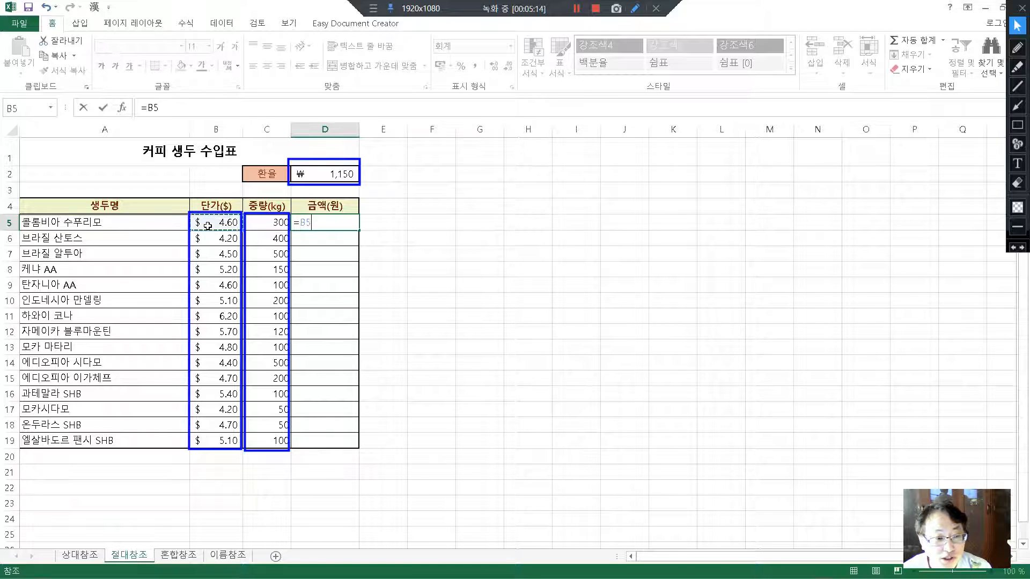
type("*")
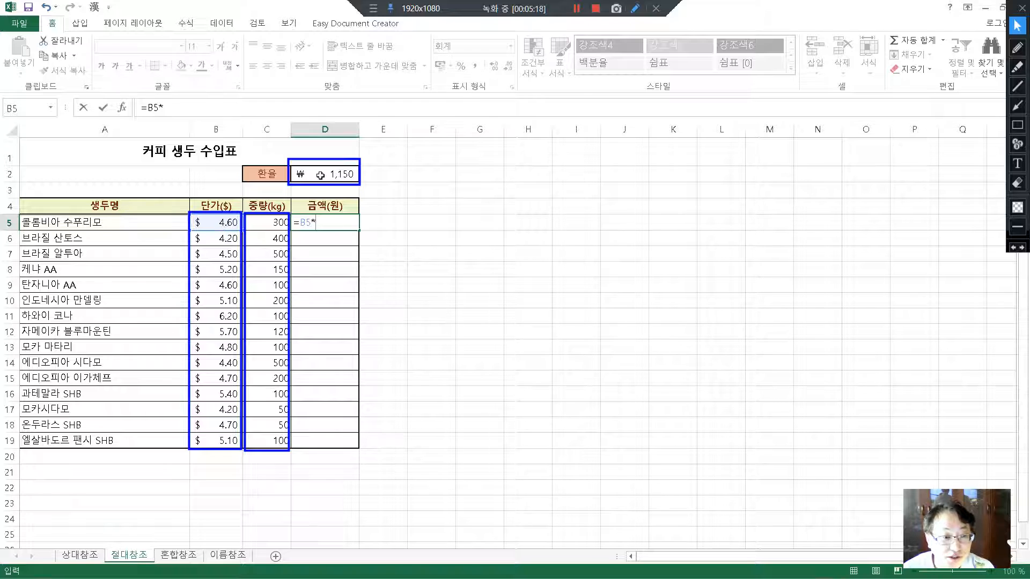
left_click(320, 175)
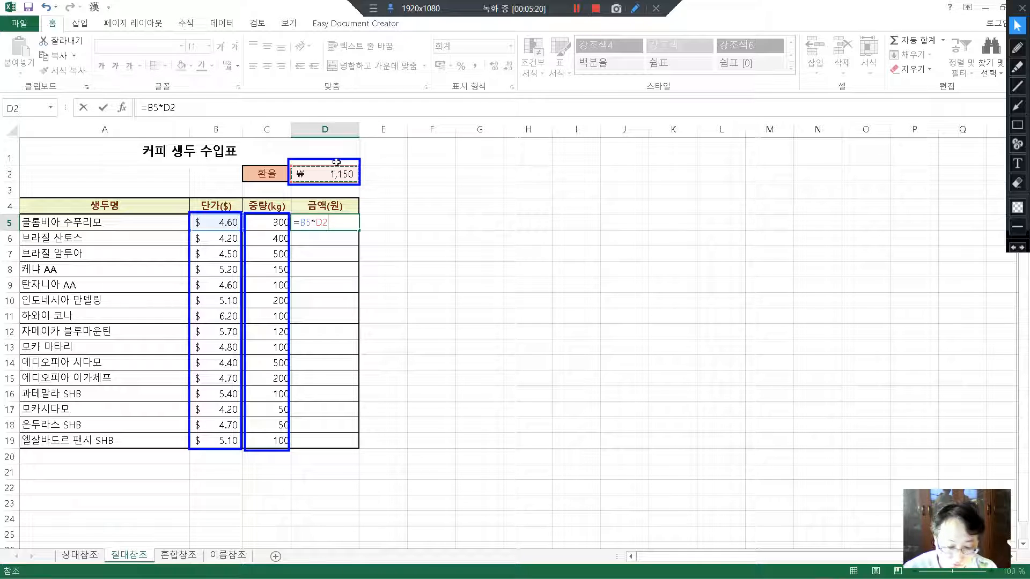
type("*")
left_click(267, 225)
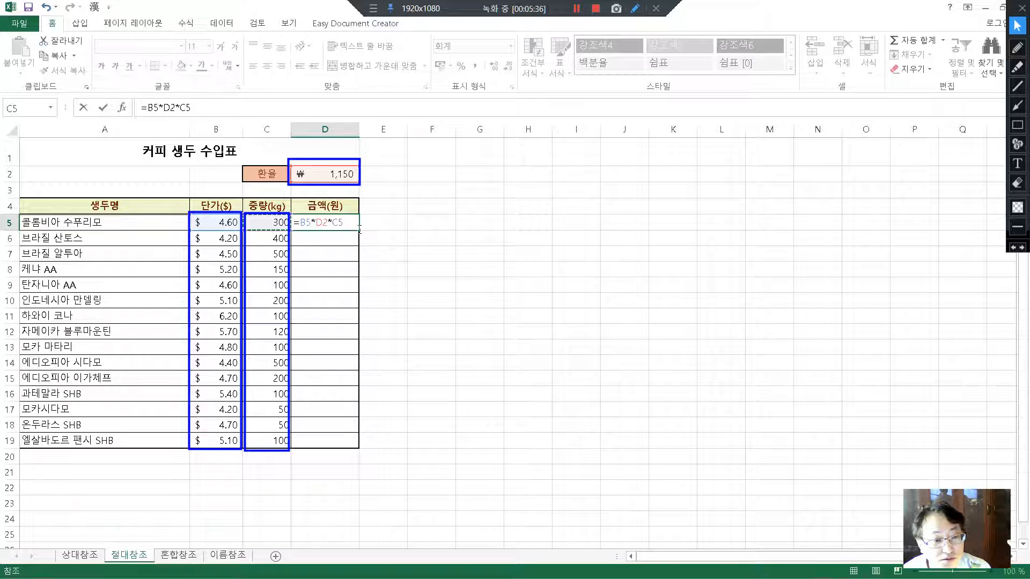
left_click(354, 228)
mouse_move(361, 229)
left_mouse_down()
mouse_move(365, 261)
mouse_move(359, 231)
left_mouse_up()
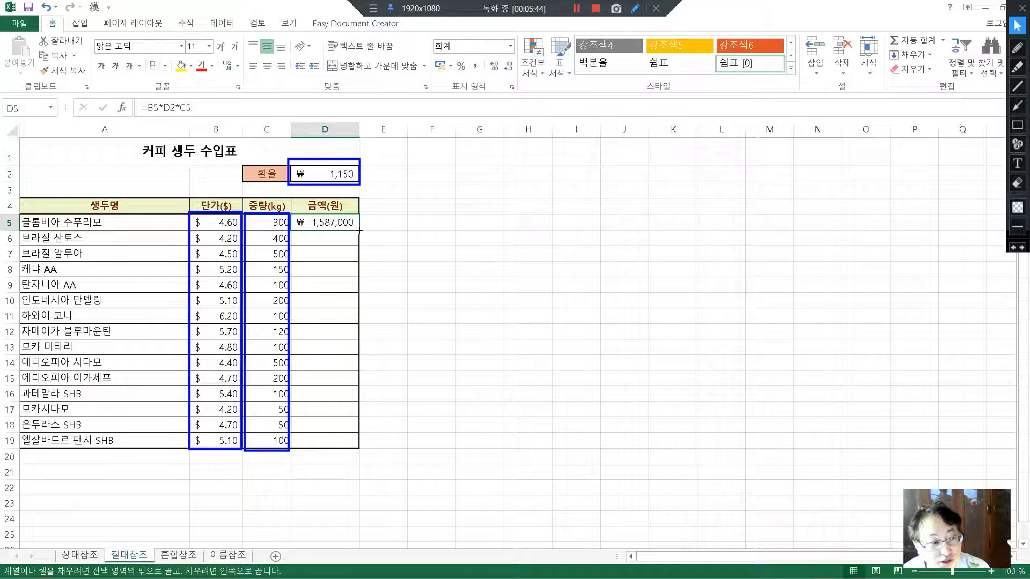
Try to fill the D5 amount formula down to D7 and select D6 to check the copied formula.
left_click_drag(360, 231, 361, 256)
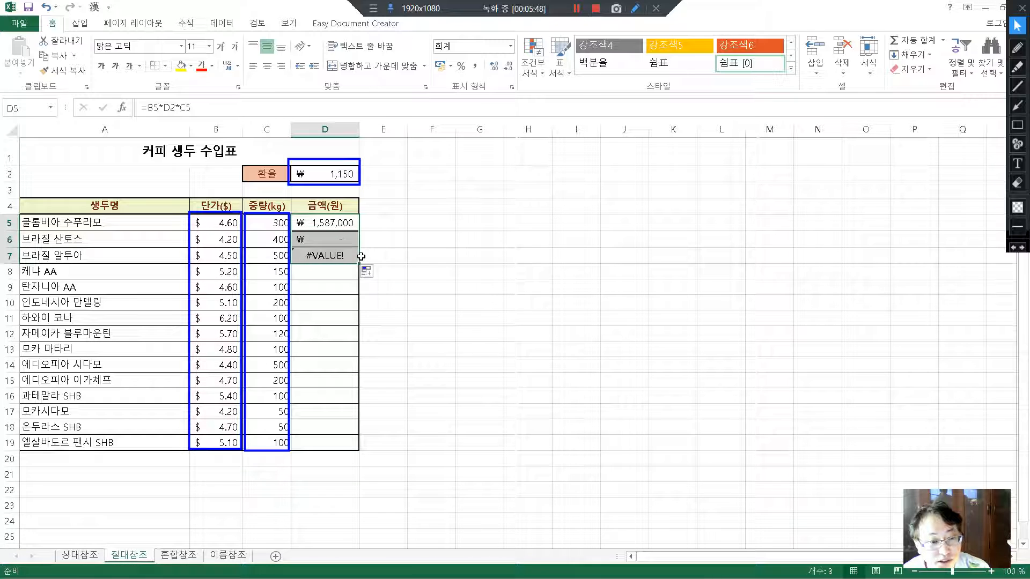
left_click(442, 238)
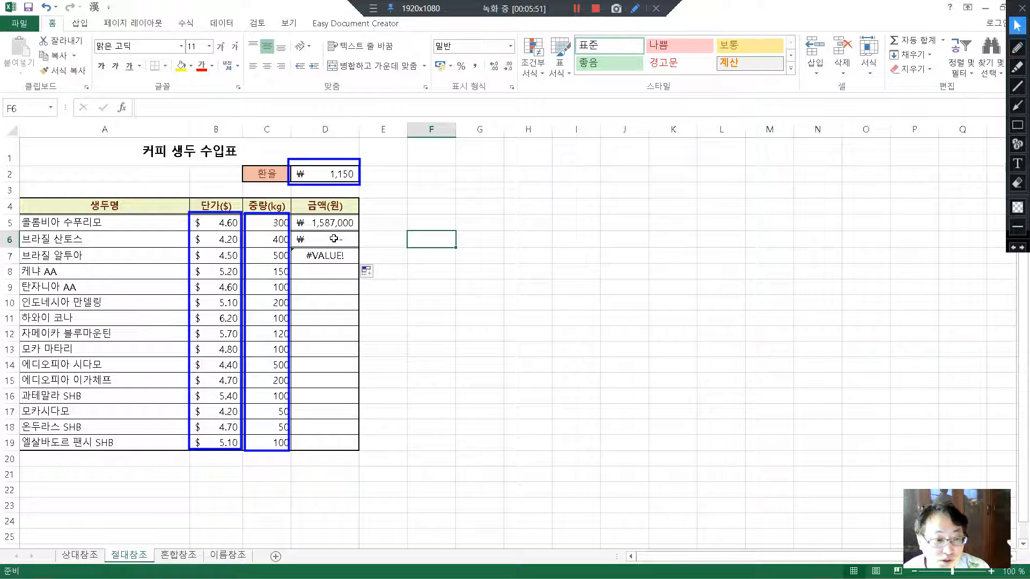
left_click(332, 239)
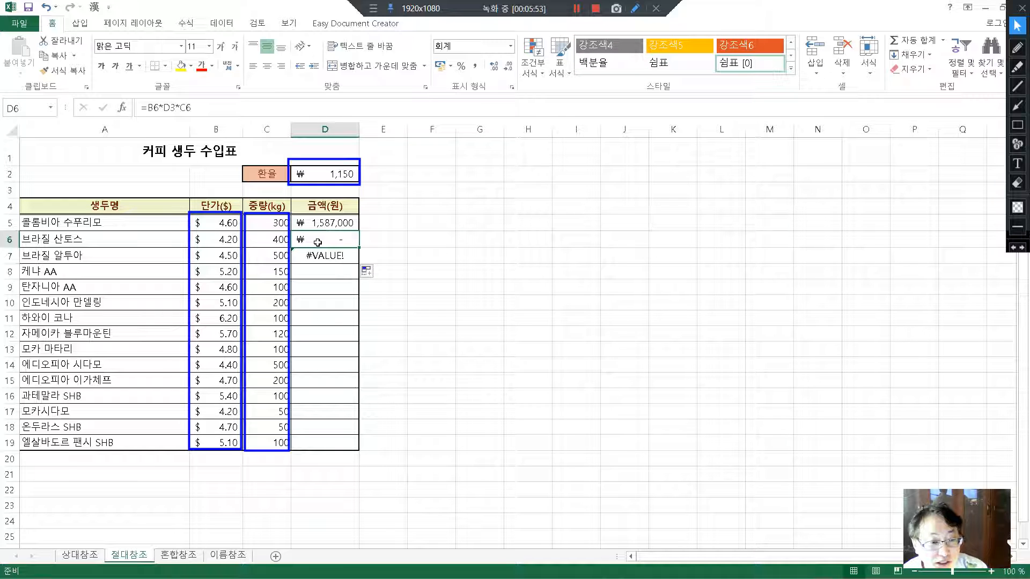
Trace the references in the D6 formula by re-picking B6 and C6, keeping the formula =B6*D3*C6.
left_click(160, 108)
double_click(153, 107)
double_click(185, 107)
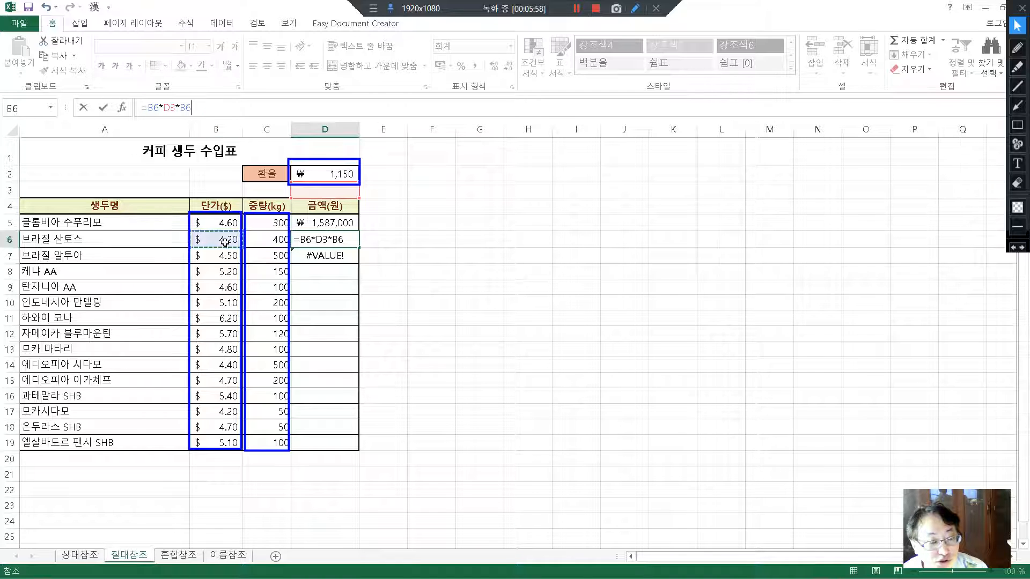
left_click(270, 238)
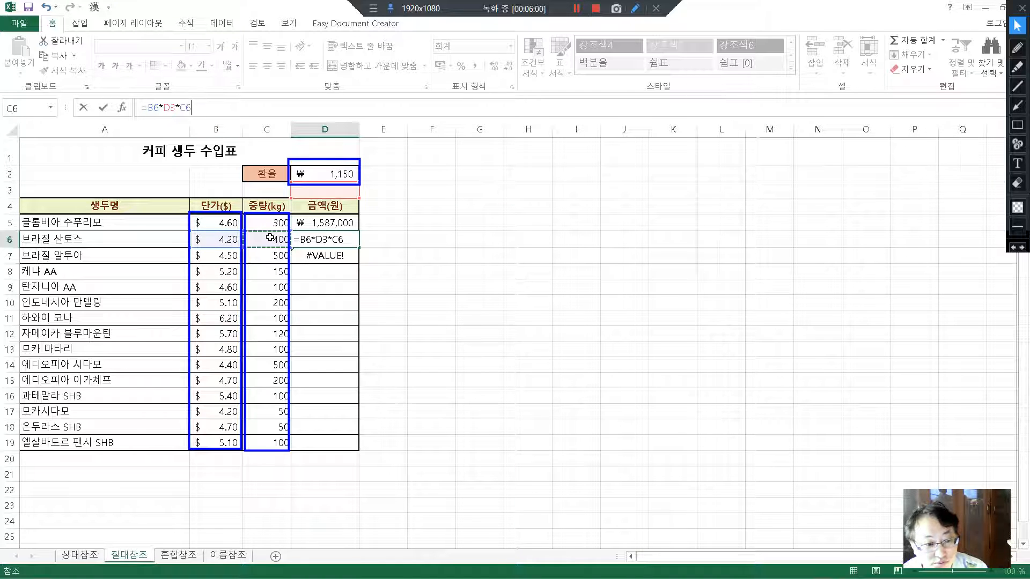
key("ctrl+Return")
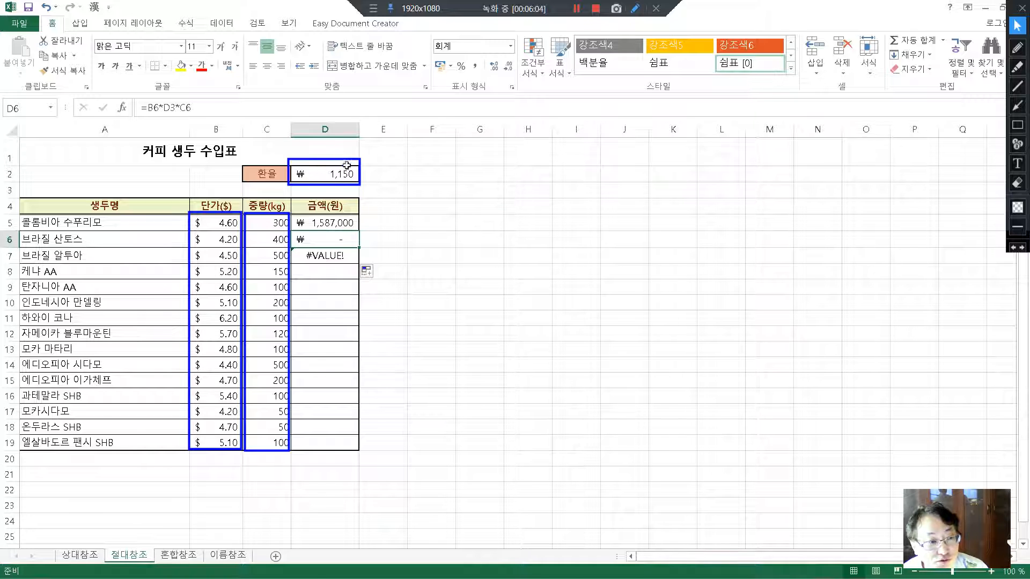
Try an absolute reference in the D6 formula by changing it to =B6*$D$5*C6.
left_click(169, 108)
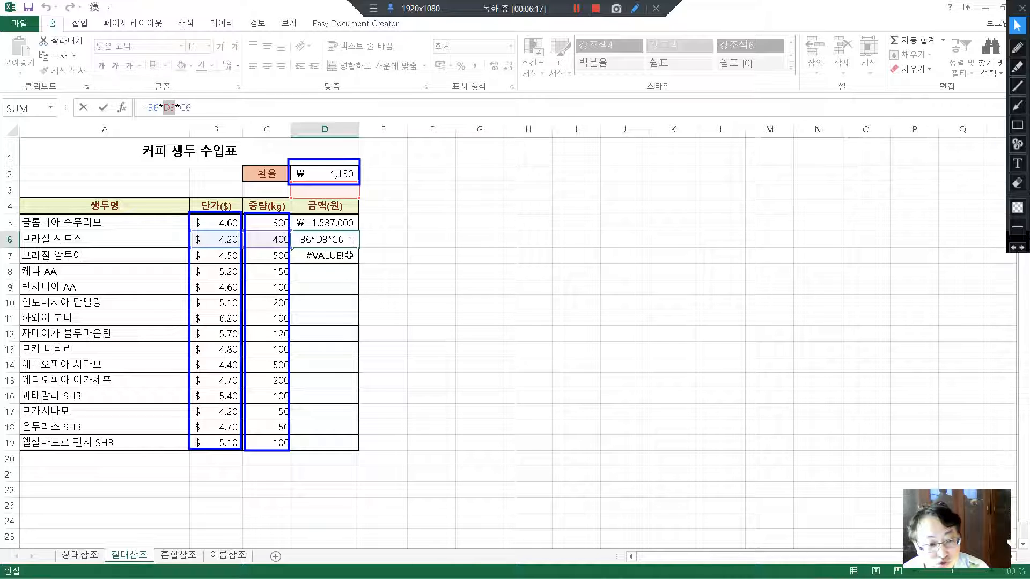
left_click(325, 224)
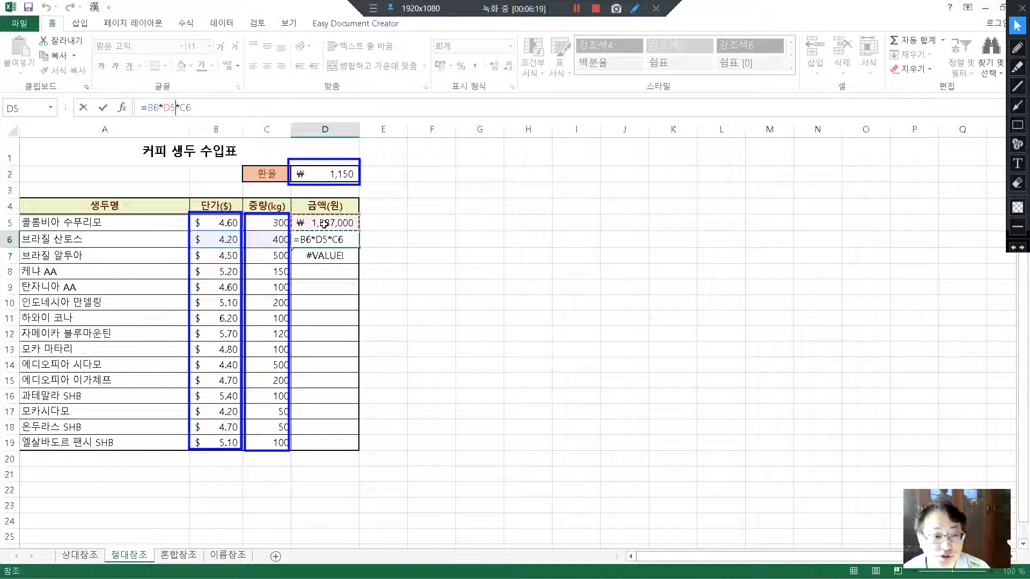
left_click(169, 110)
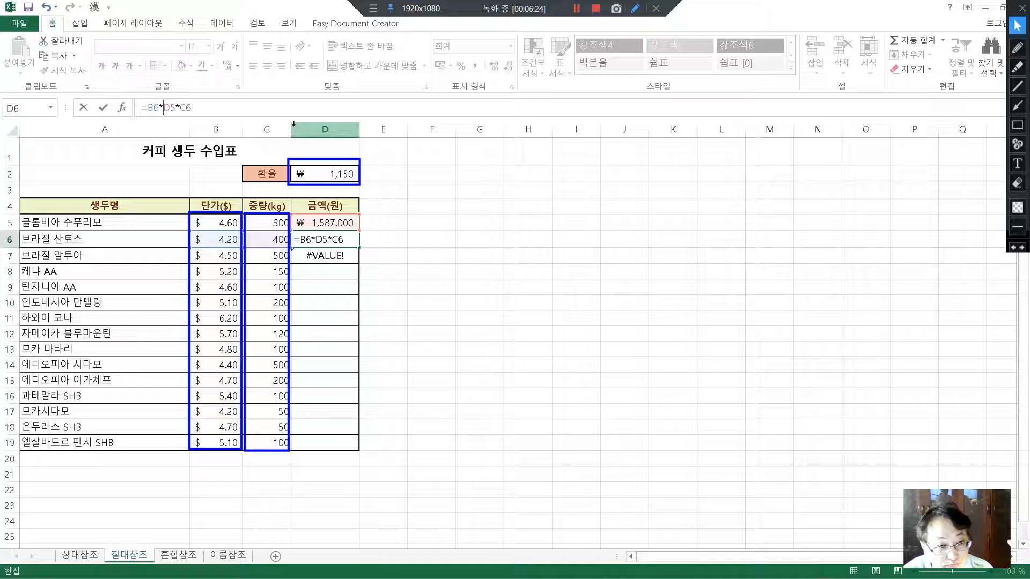
type("$D")
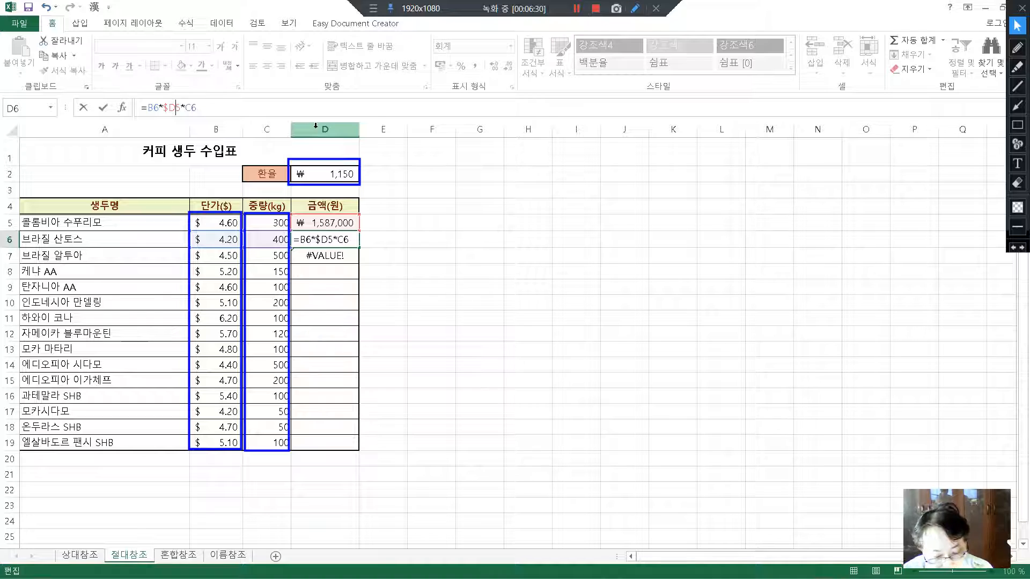
type("$")
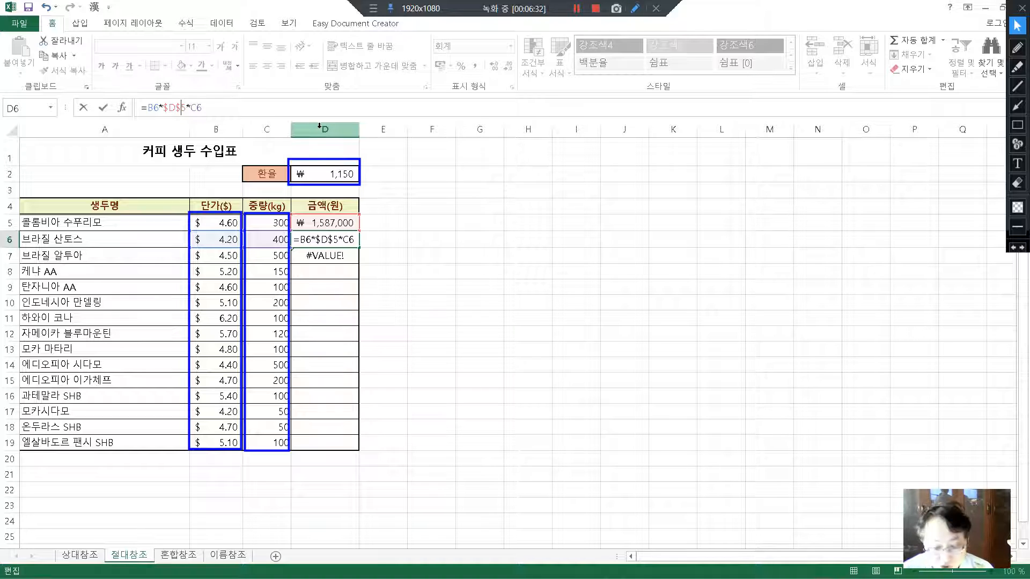
key("Return")
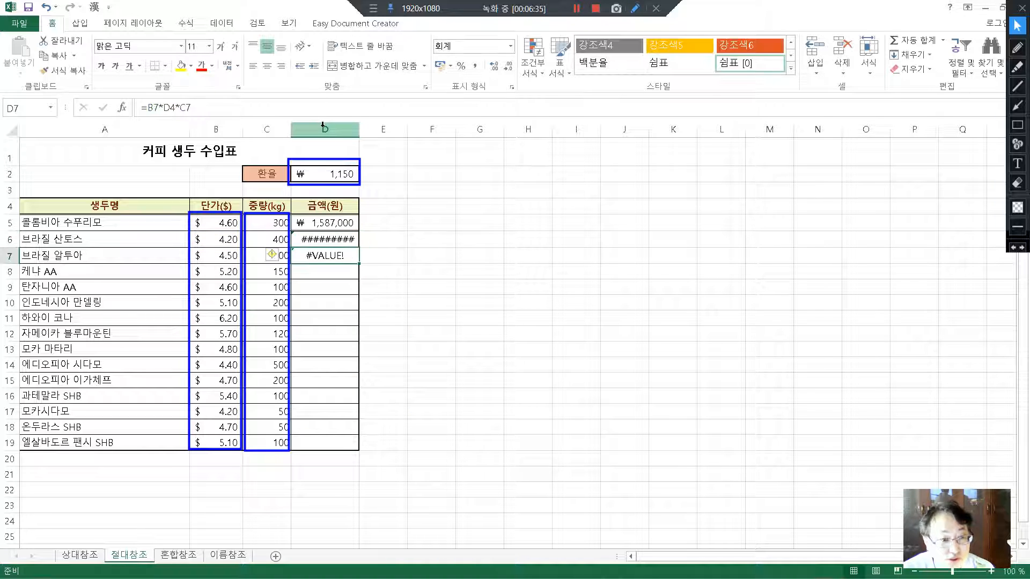
Try to fill the D5 formula down to D19 and compare the formulas in D5 and D6.
left_click(344, 227)
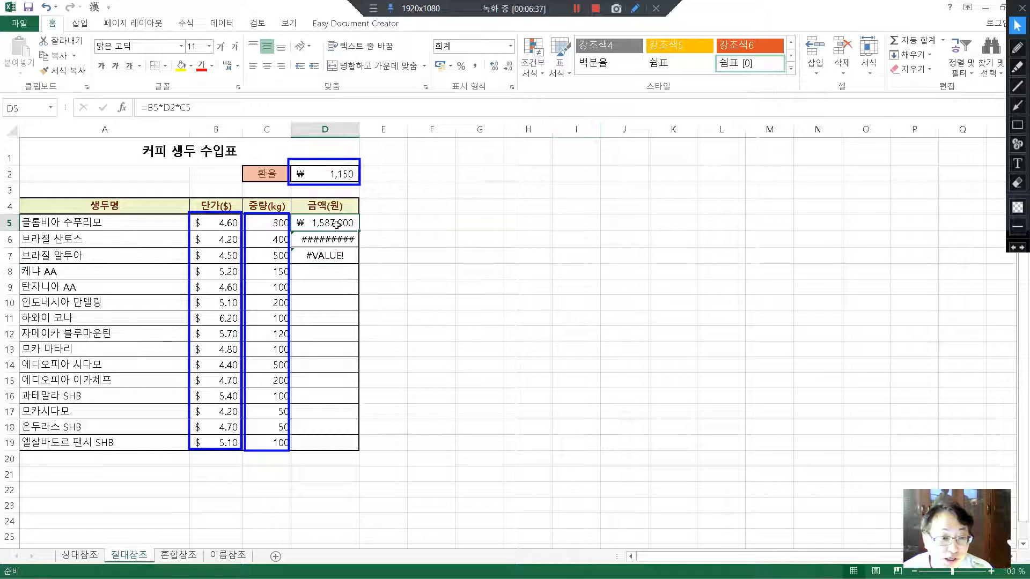
left_click_drag(359, 231, 361, 451)
left_click(321, 222)
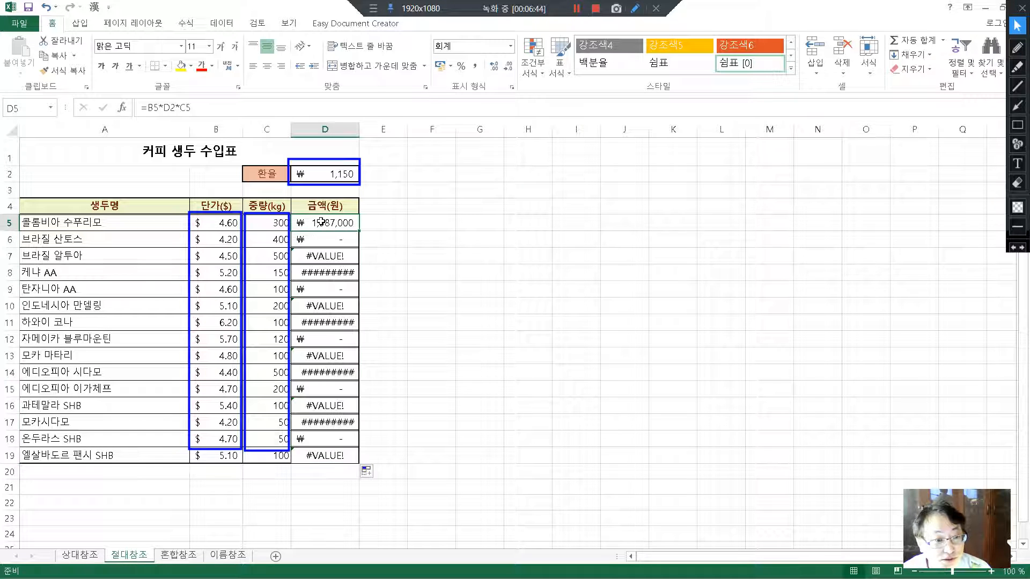
left_click(333, 239)
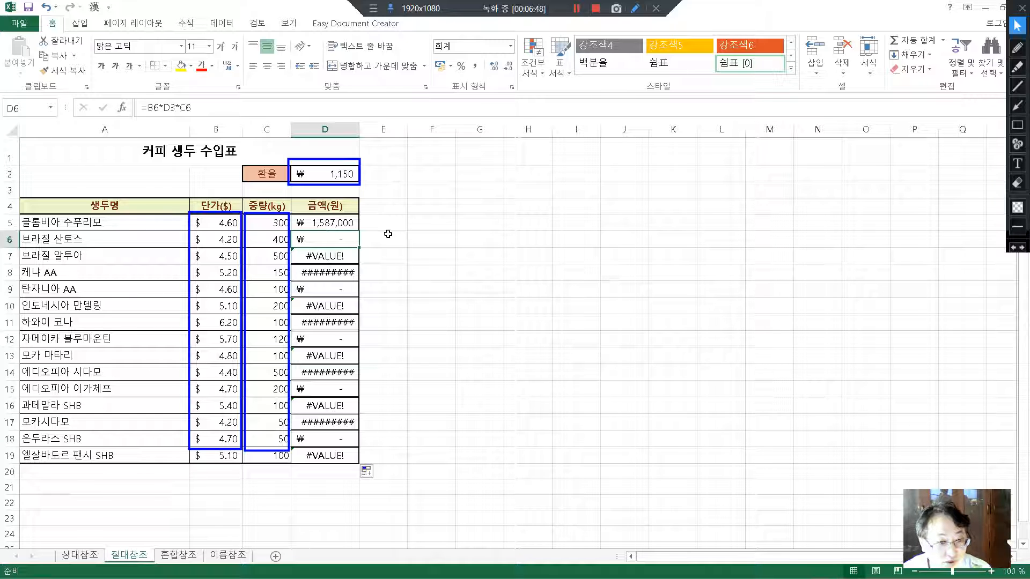
Delete the copied amount formulas from D6:D19.
left_click_drag(345, 236, 349, 459)
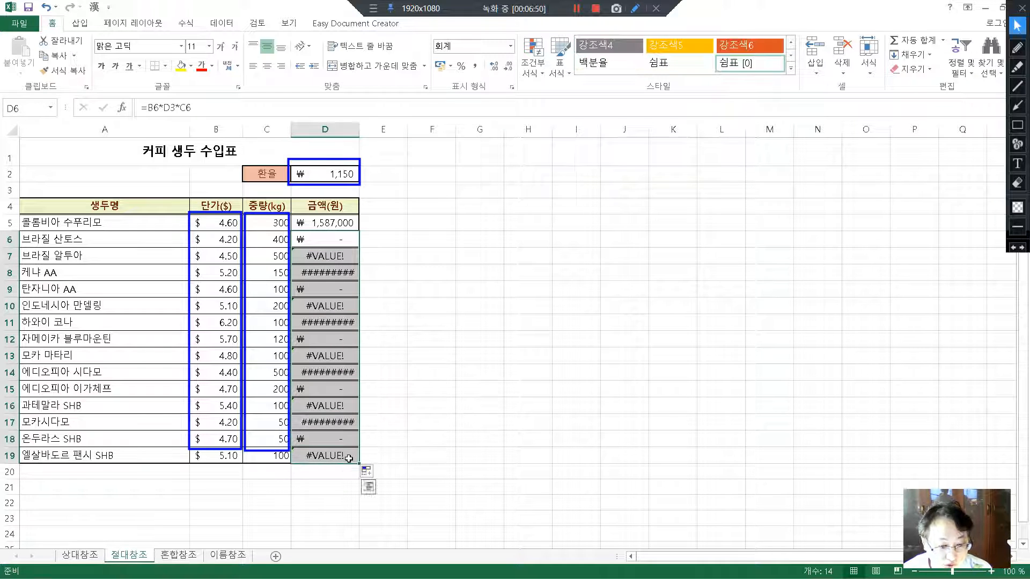
key("Delete")
left_click(428, 261)
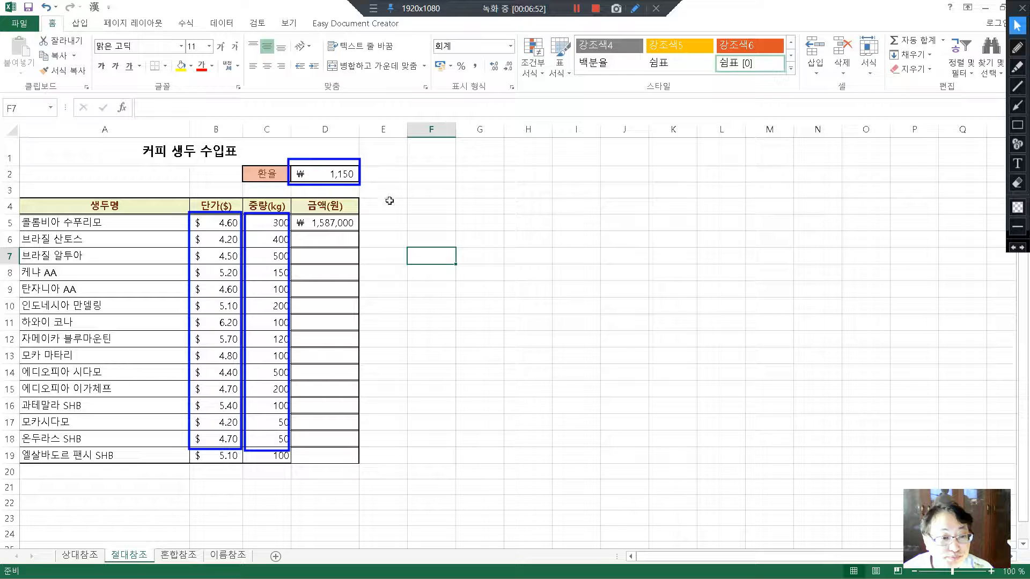
Copy the relative formula in D5 down through D19 once more.
left_click(329, 222)
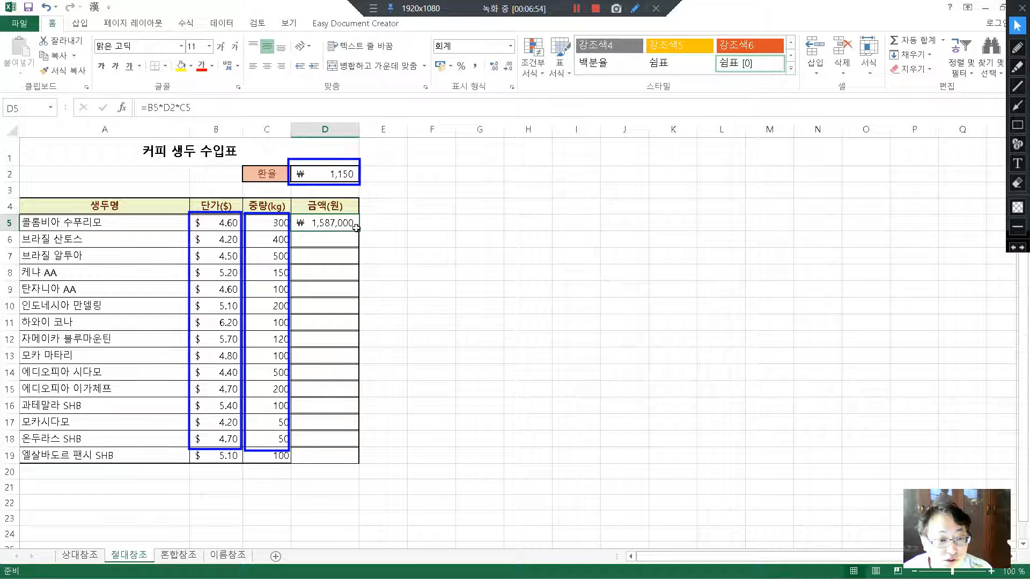
left_click_drag(358, 230, 362, 462)
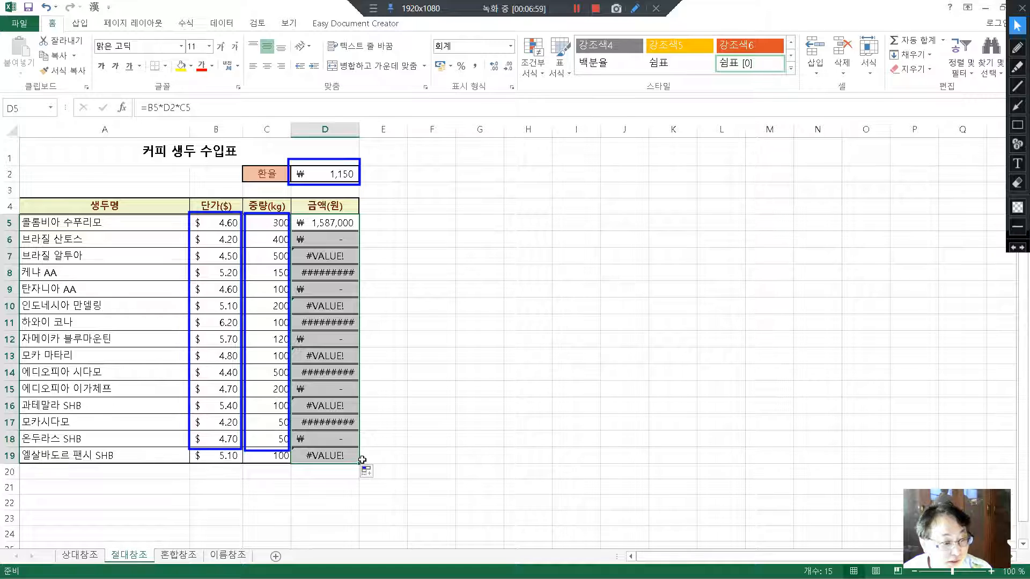
Examine how the exchange rate reference differs between the formulas in D5, D6, D7 and D8.
left_click(323, 276)
left_click(332, 236)
left_click(331, 224)
left_click(333, 243)
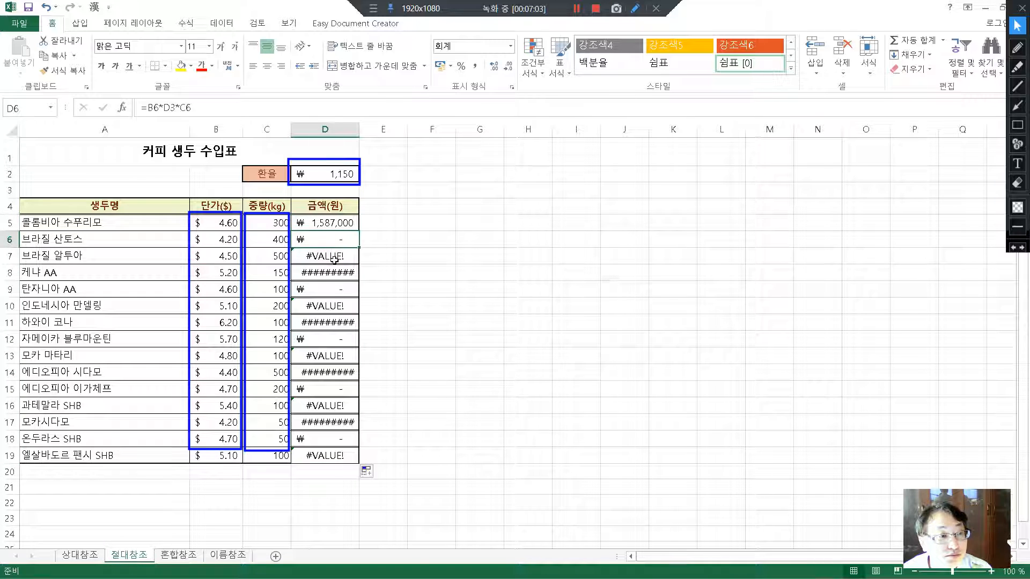
left_click(334, 259)
left_click(402, 208)
left_click(326, 221)
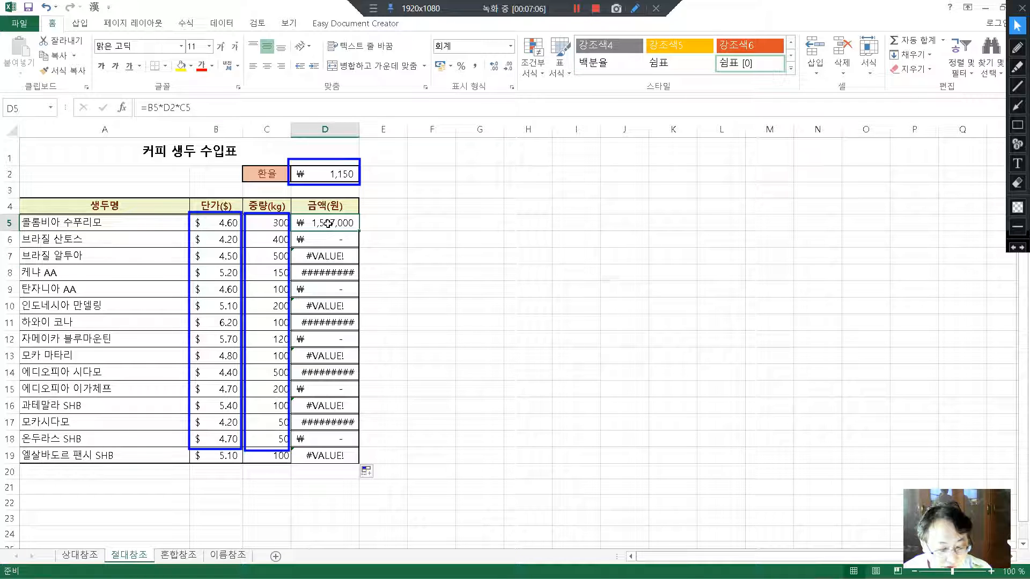
left_click(452, 321)
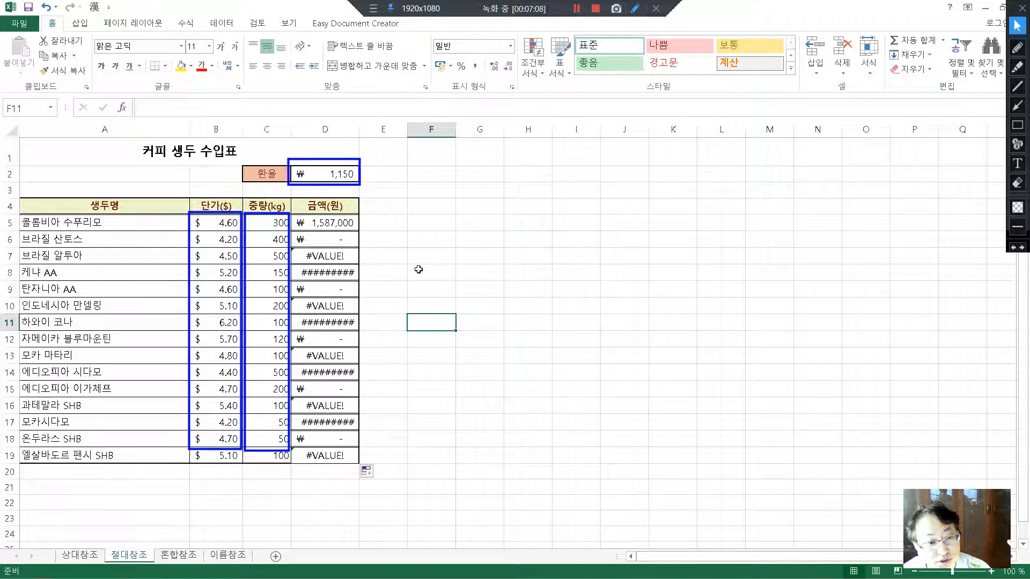
Undo the last fill of D6:D19 and remove the blue outlines from the sheet.
key("ctrl+z")
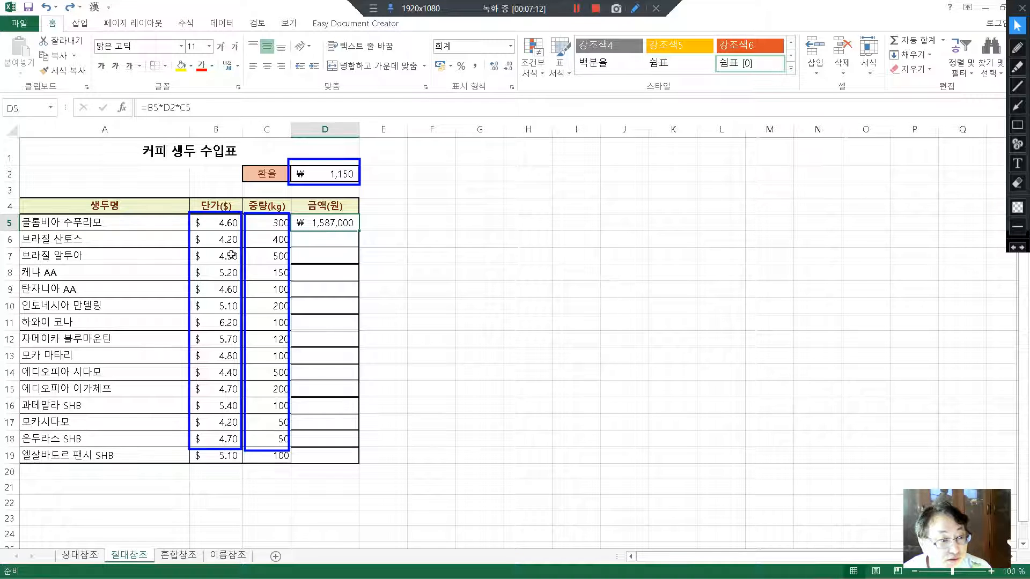
left_click(632, 10)
left_click(634, 11)
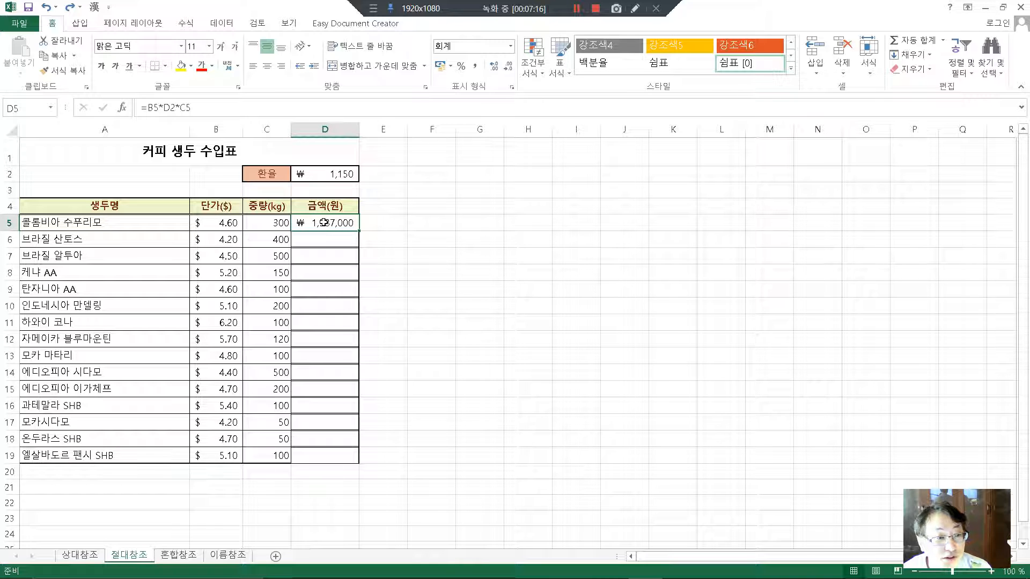
Make the exchange rate reference absolute in D5 as =B5*$D$2*C5 and copy the formula down through D19.
left_click(164, 110)
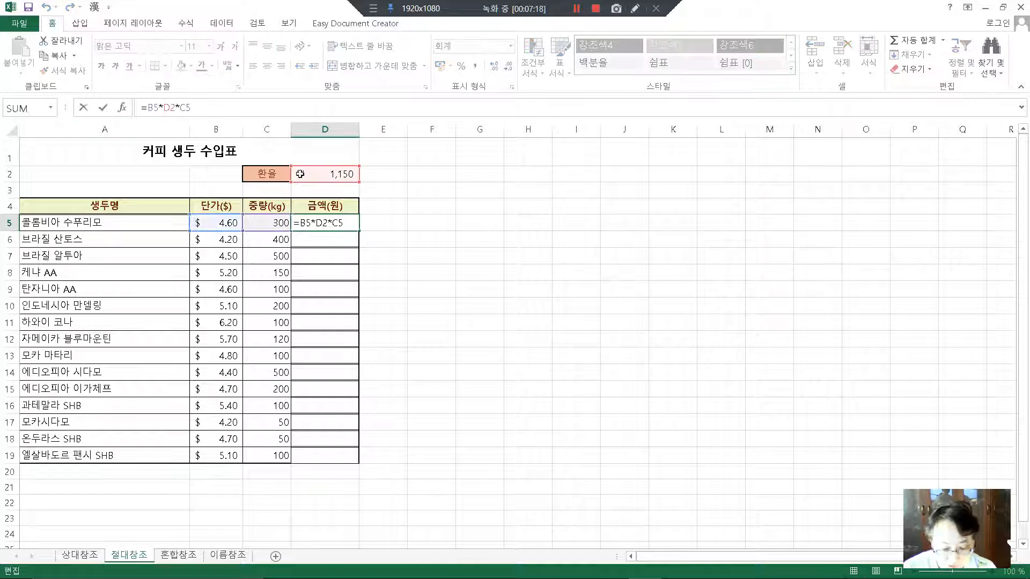
type("$D")
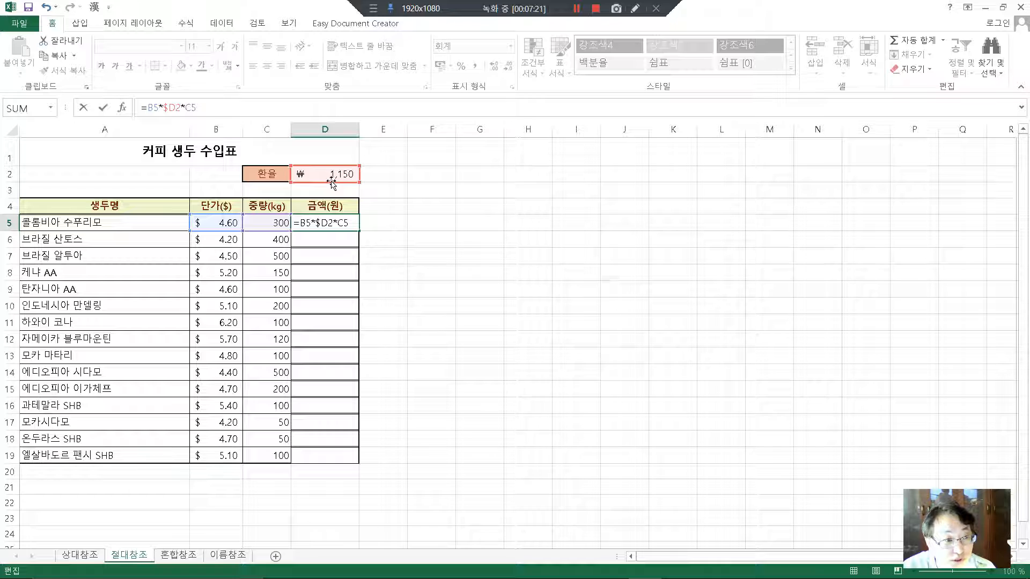
type("$")
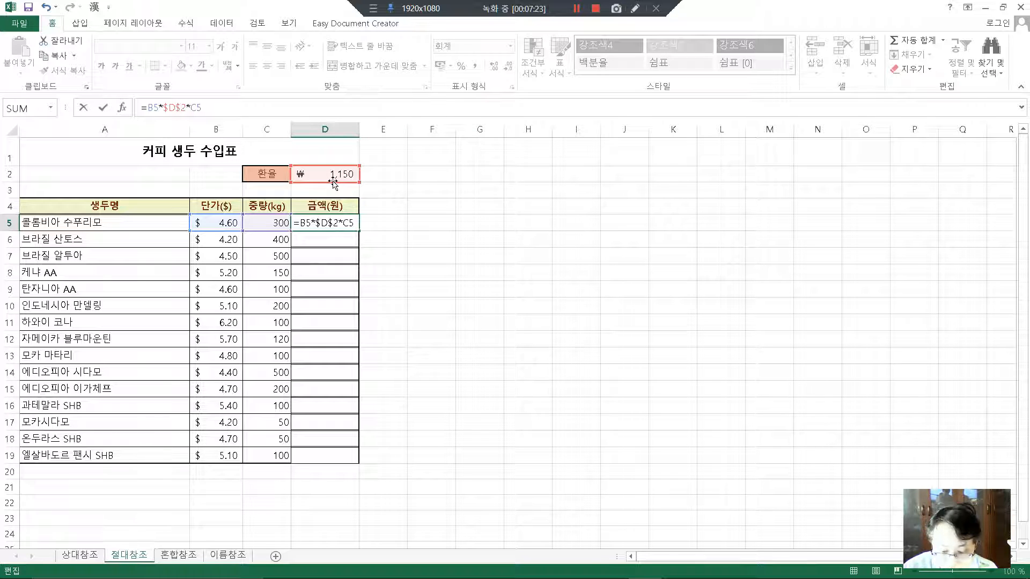
key("Return")
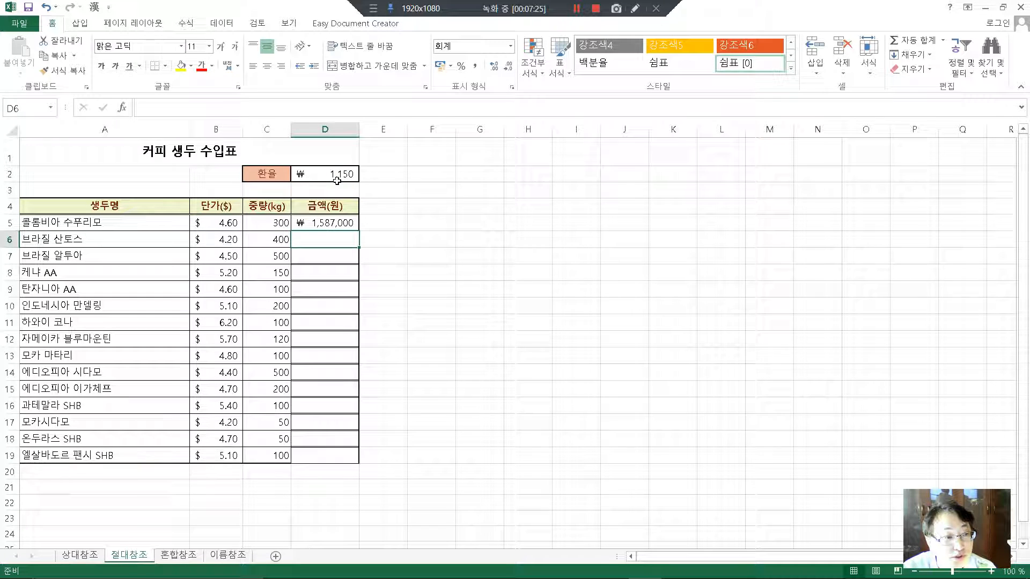
left_click(318, 225)
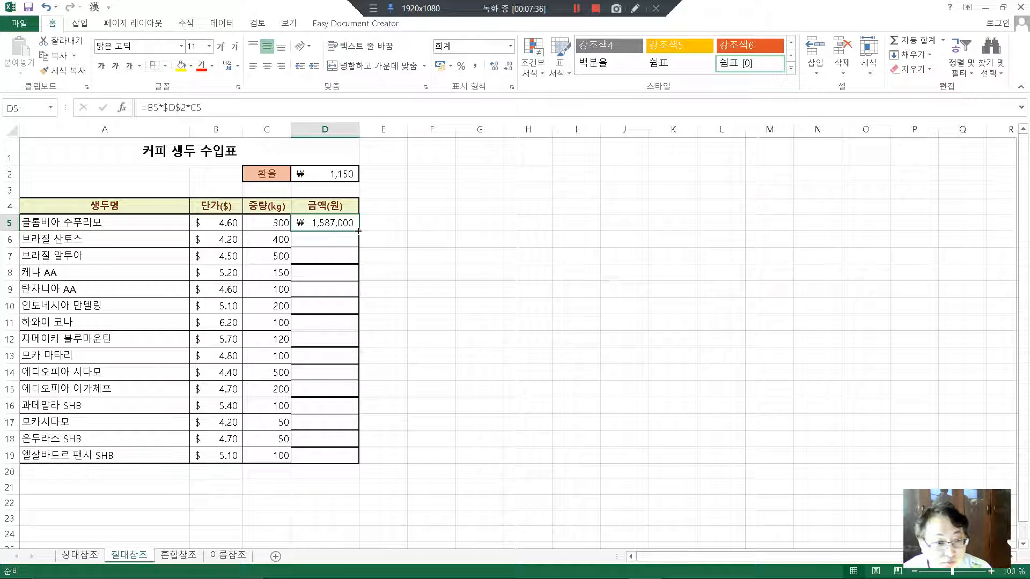
left_click_drag(358, 231, 357, 466)
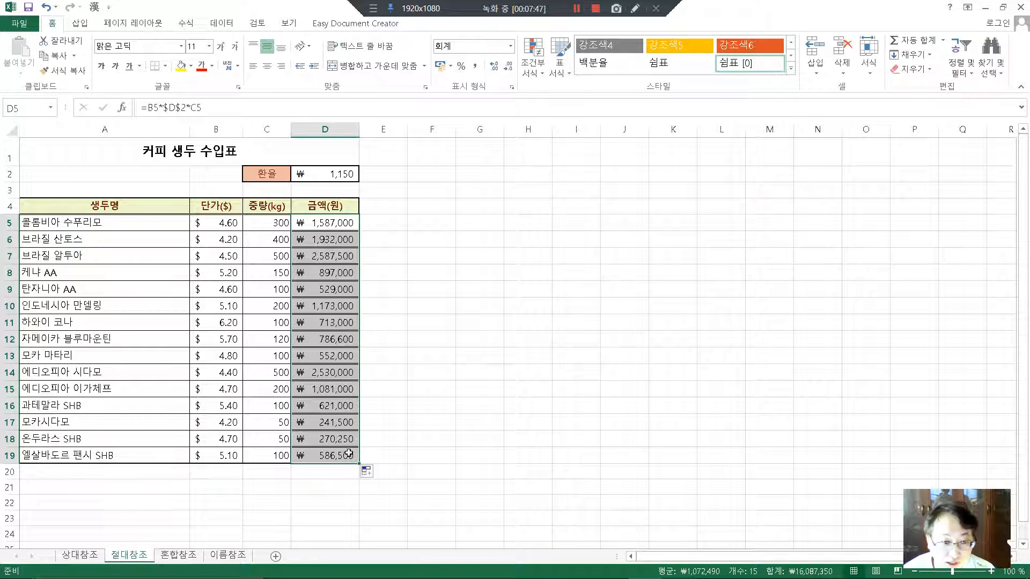
Examine the exchange rate reference in the copied formulas in D6, D15 and D16 against the unit price, weight and rate cells.
left_click(335, 242)
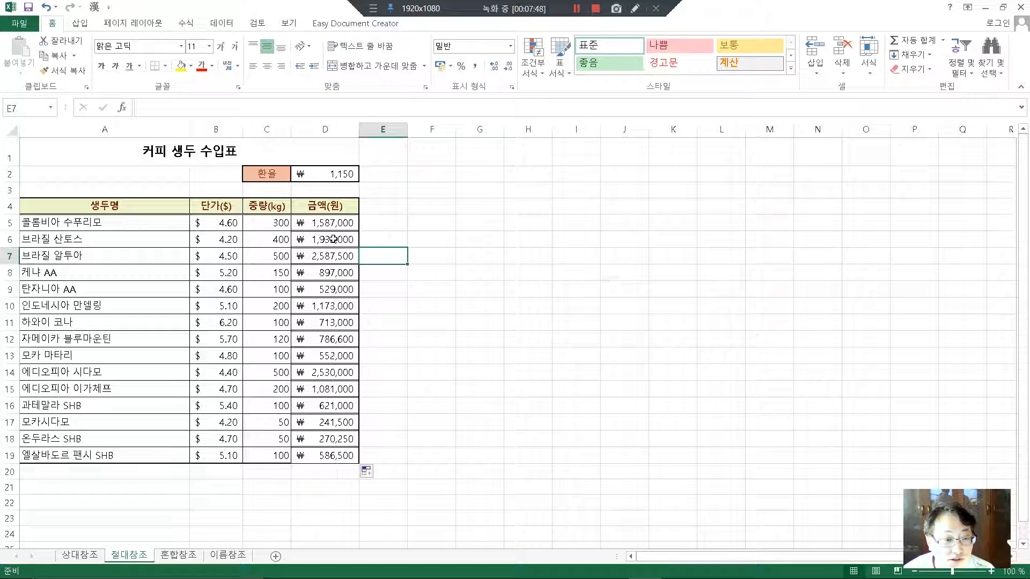
left_click_drag(159, 107, 182, 107)
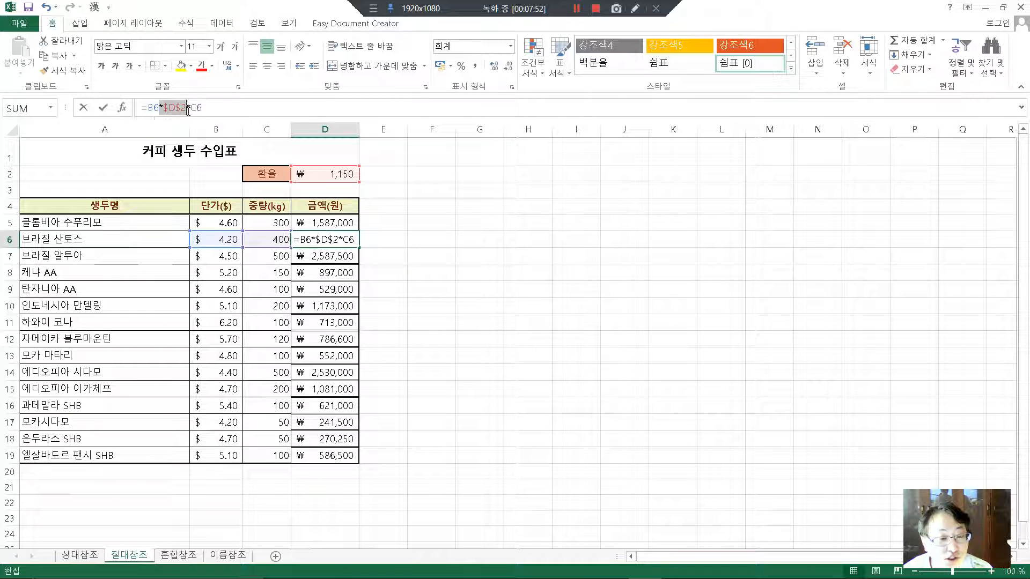
left_click(449, 385)
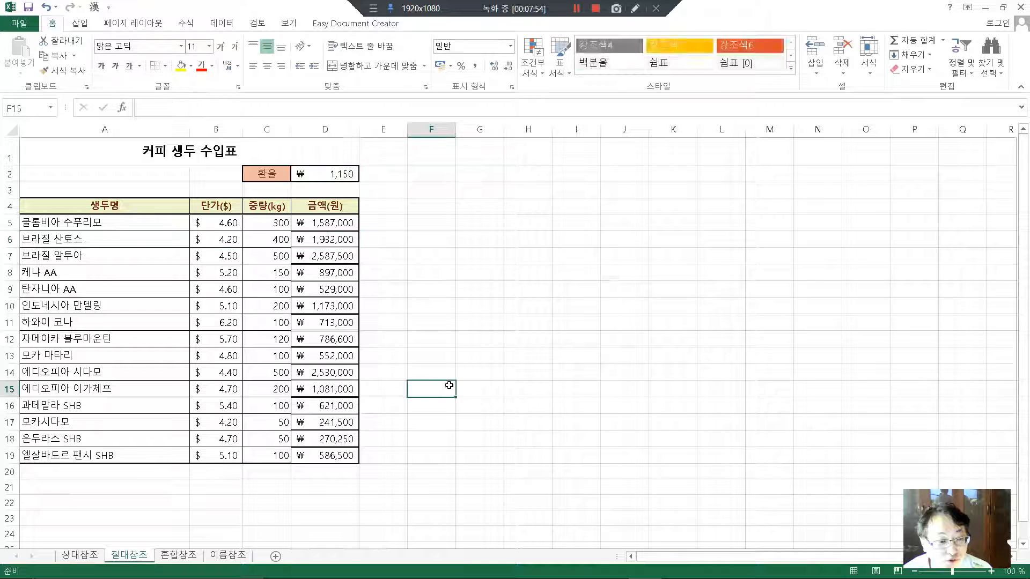
left_click(328, 390)
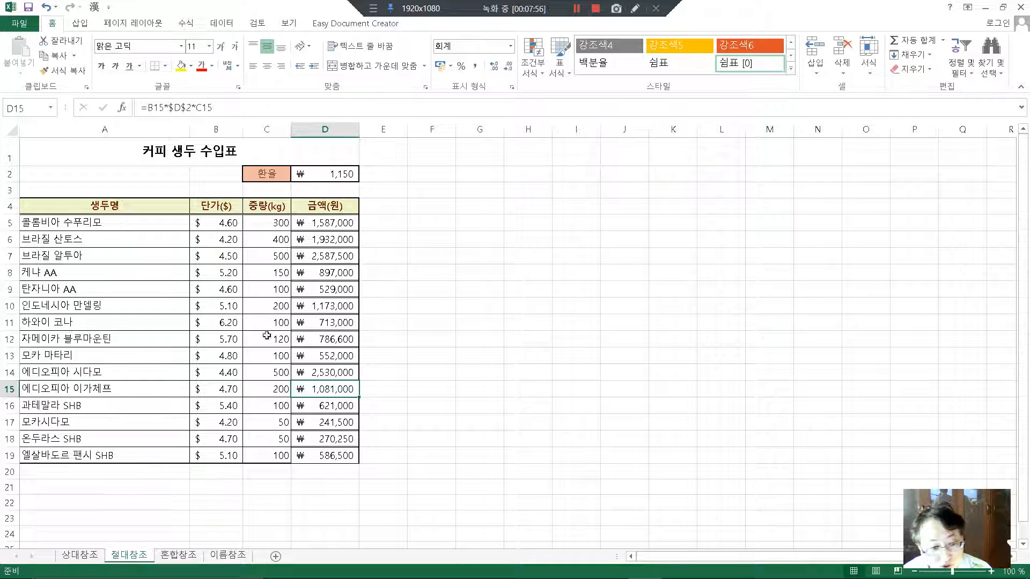
left_click(221, 409)
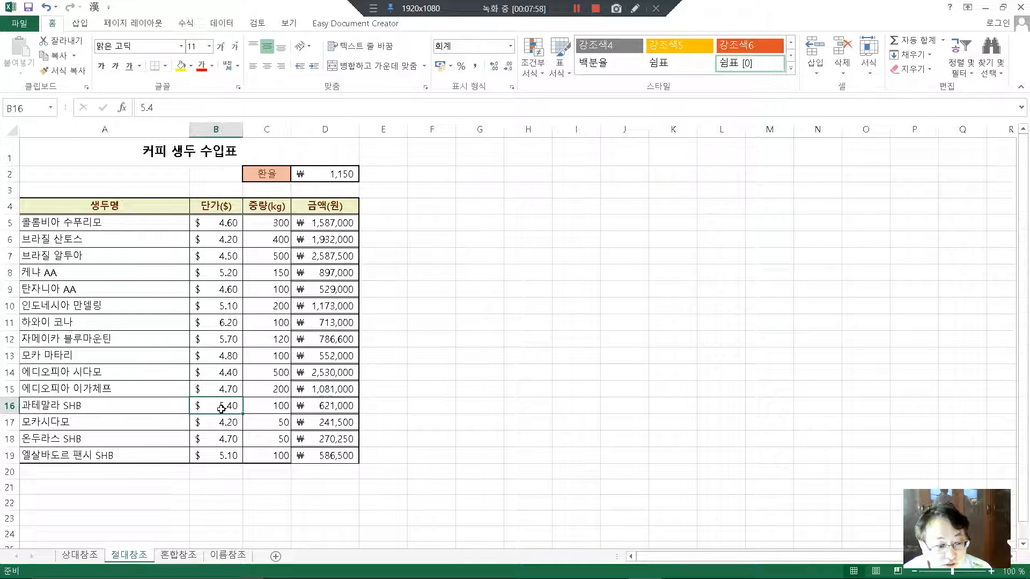
left_click(264, 407)
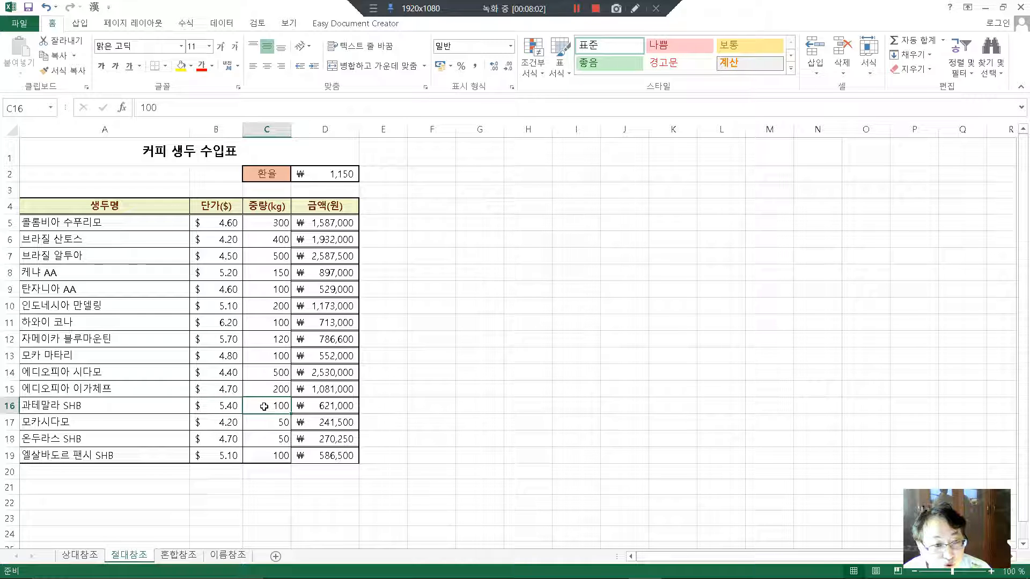
left_click(322, 406)
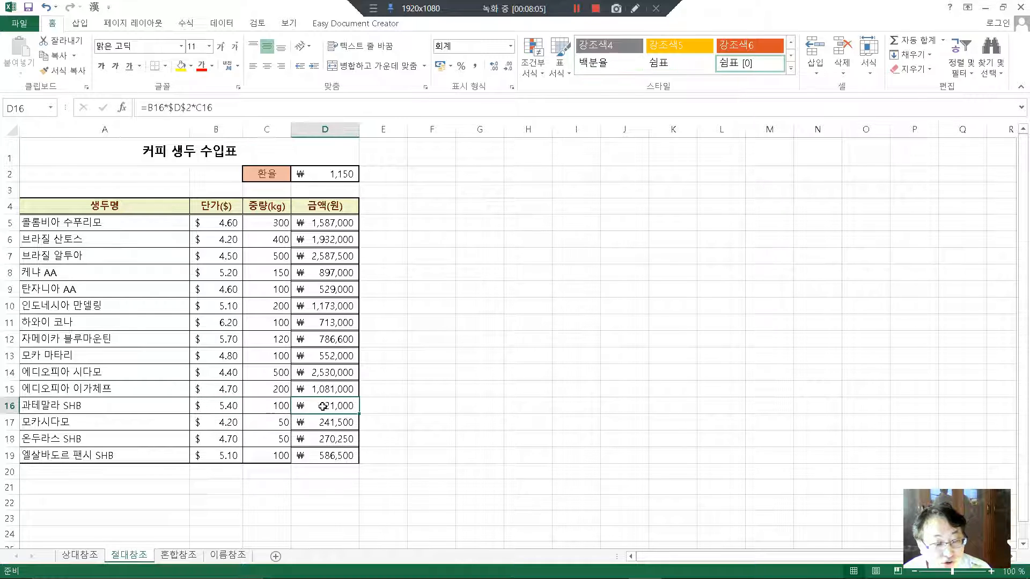
left_click(315, 173)
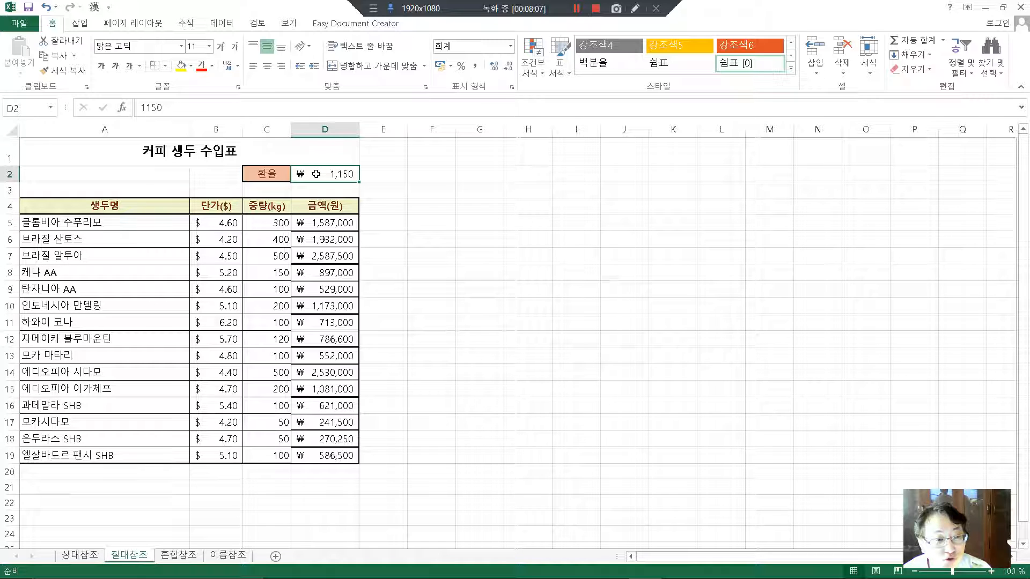
left_click(329, 407)
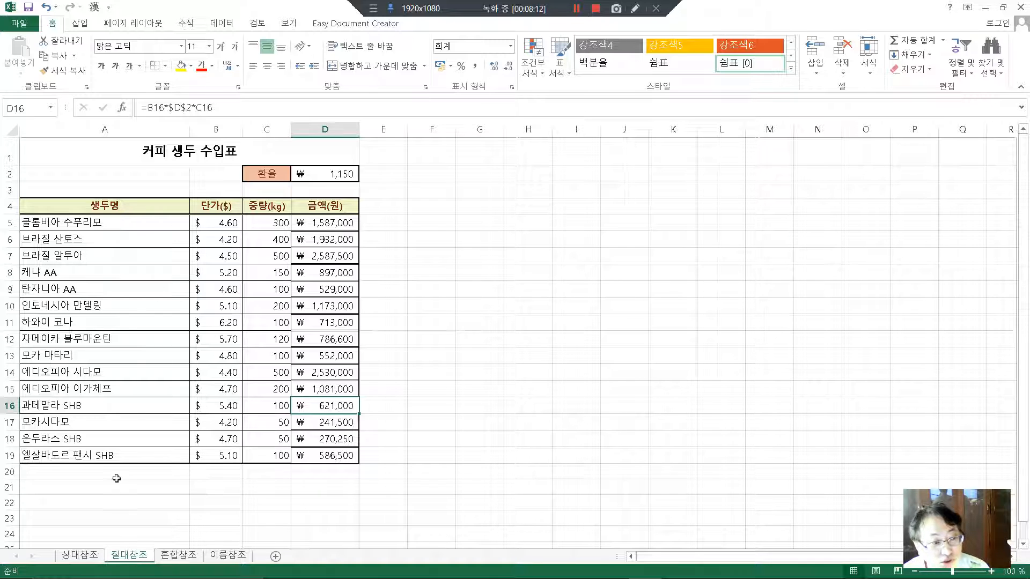
left_click_drag(169, 109, 192, 110)
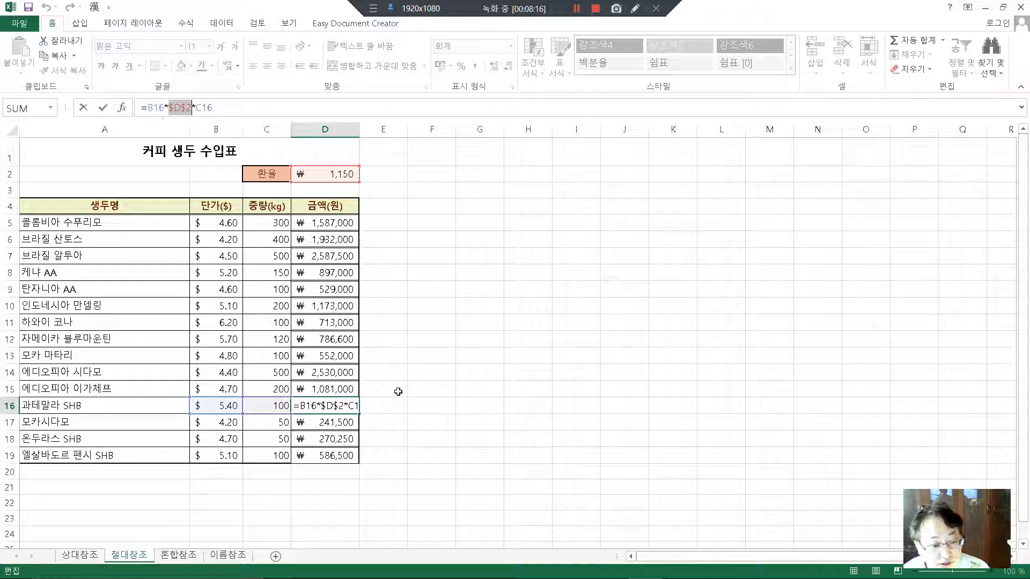
key("Escape")
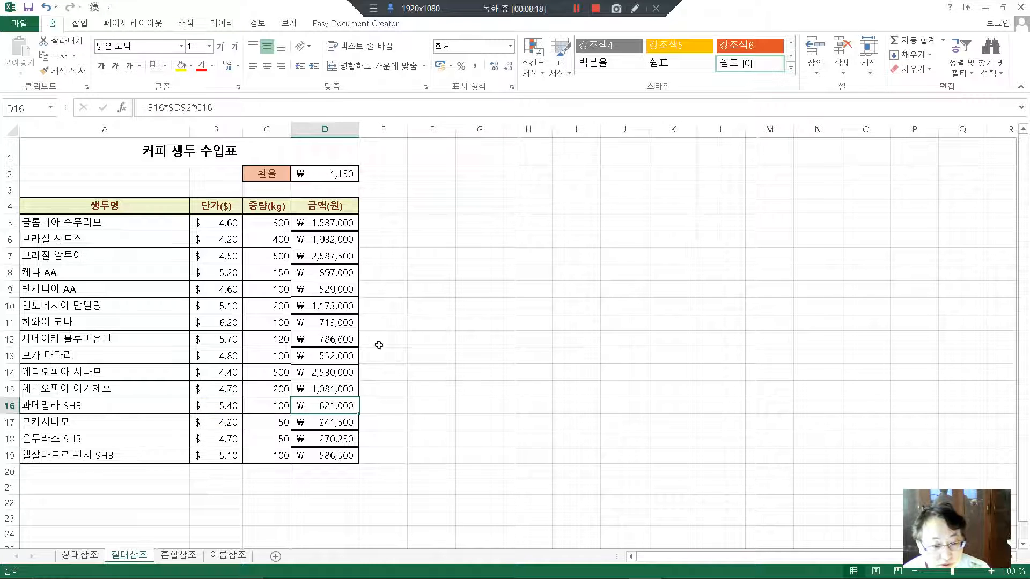
Minimize the workbook and the file explorer window, and start PowerPoint's slide show from slide 9 on absolute references.
left_click(984, 10)
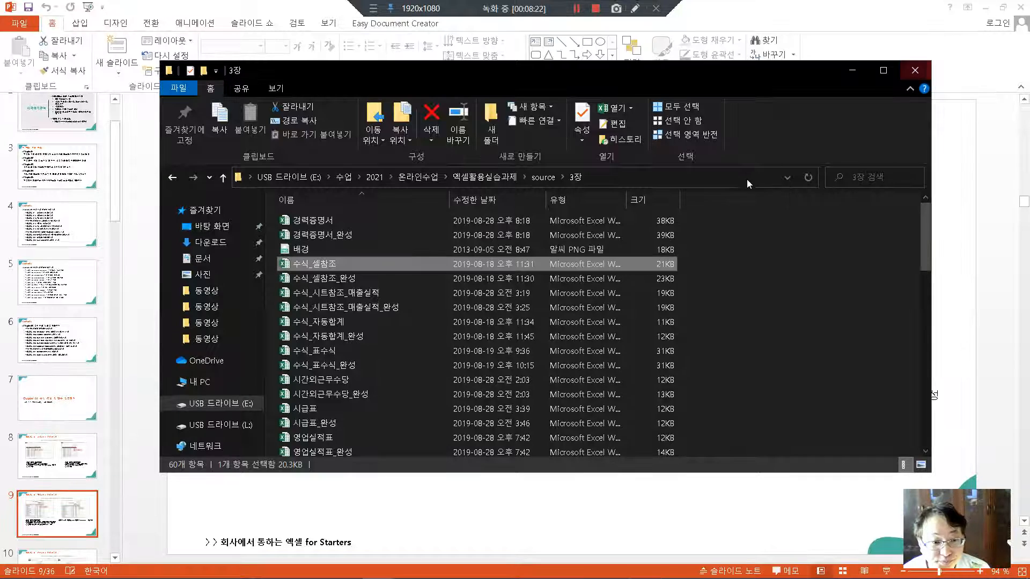
left_click(856, 67)
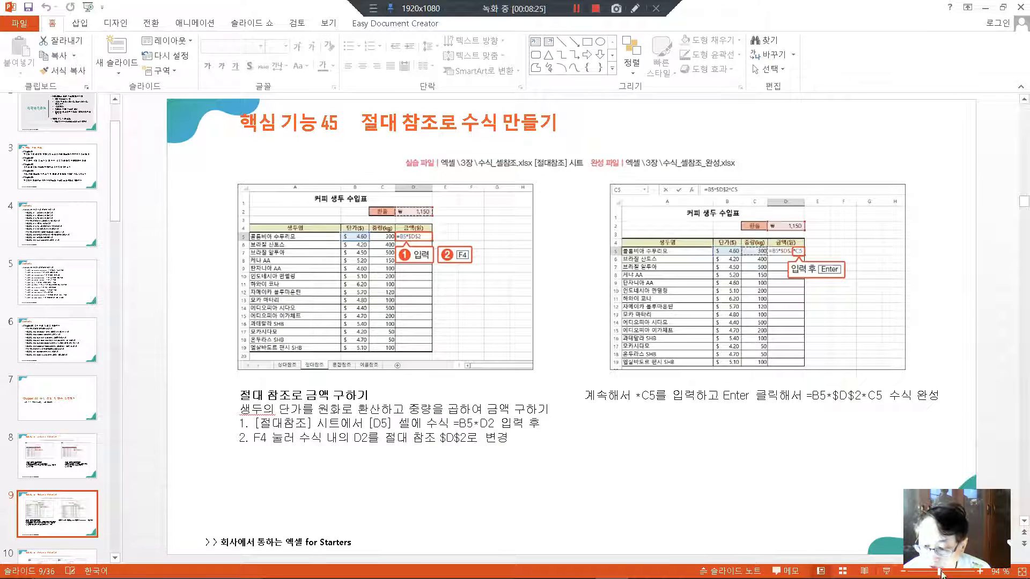
left_click(886, 571)
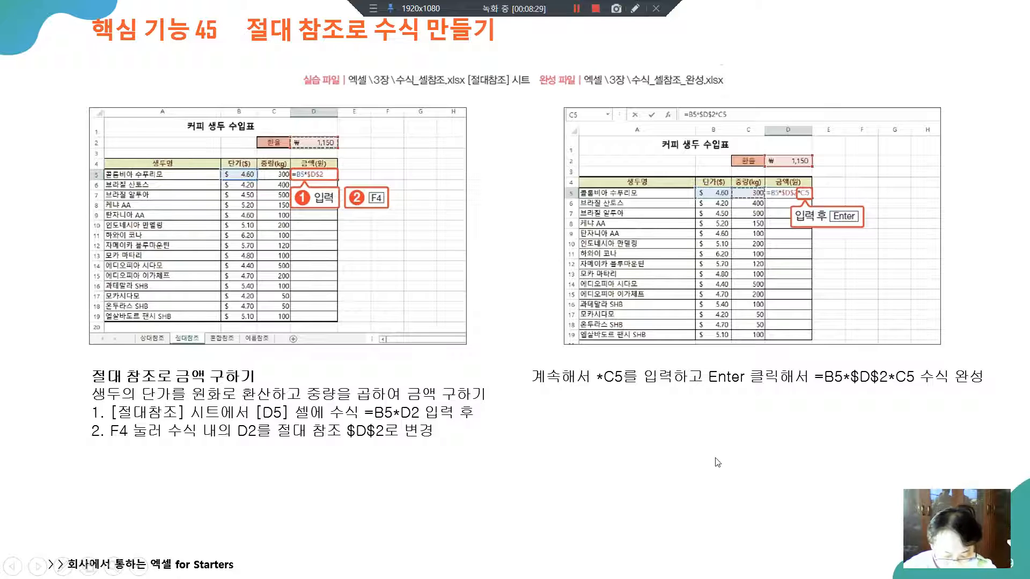
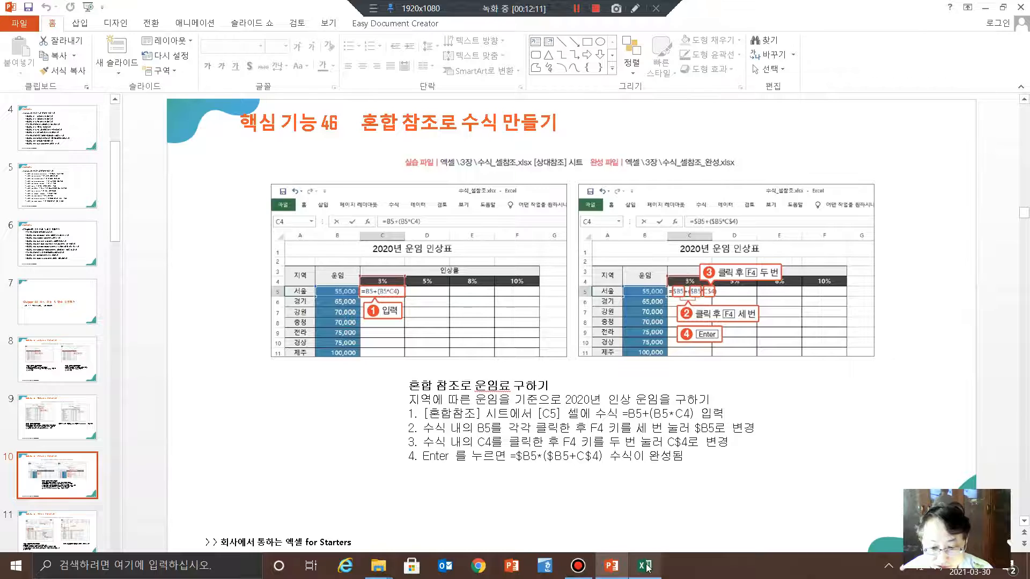
Switch back to Excel and write the formula =B5+(B5*C4) in C5 of the 혼합참조 sheet.
left_click(644, 565)
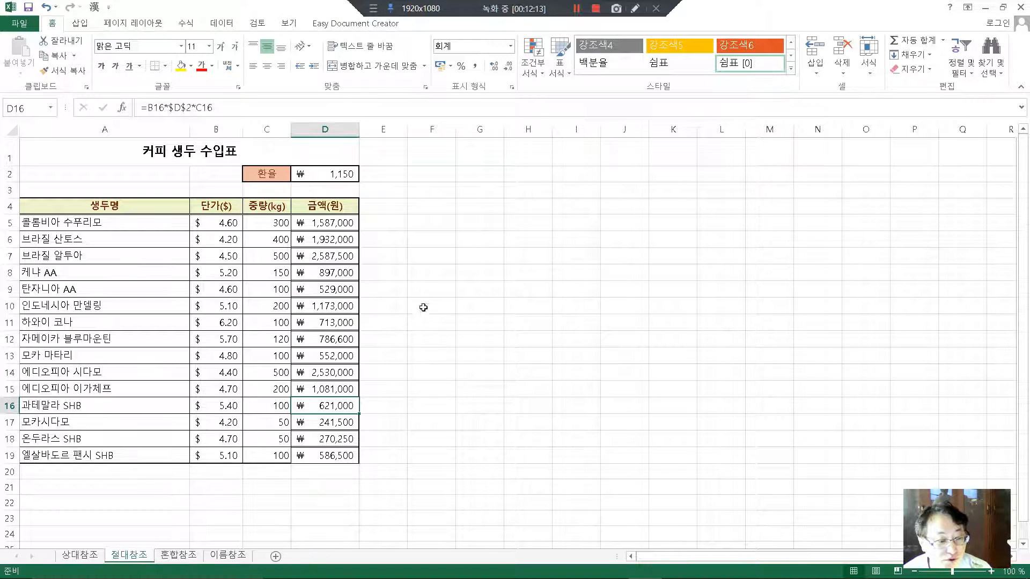
left_click(180, 556)
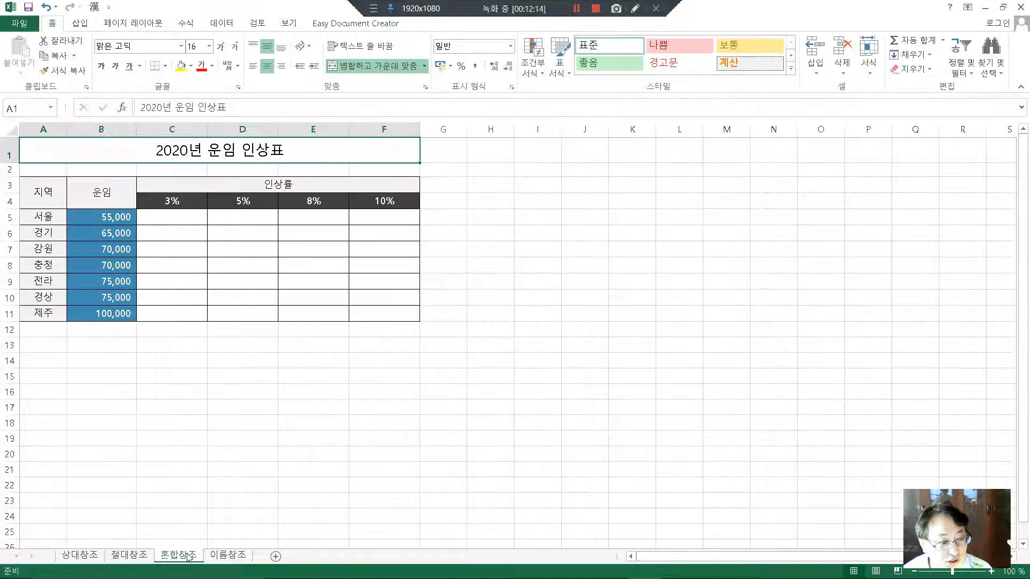
left_click(167, 446)
left_click(165, 218)
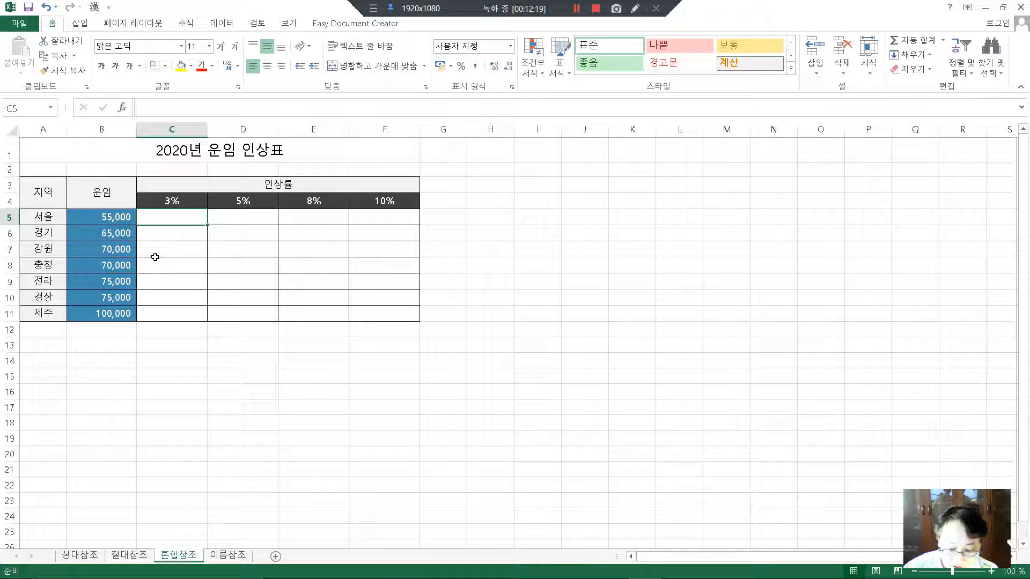
type("=")
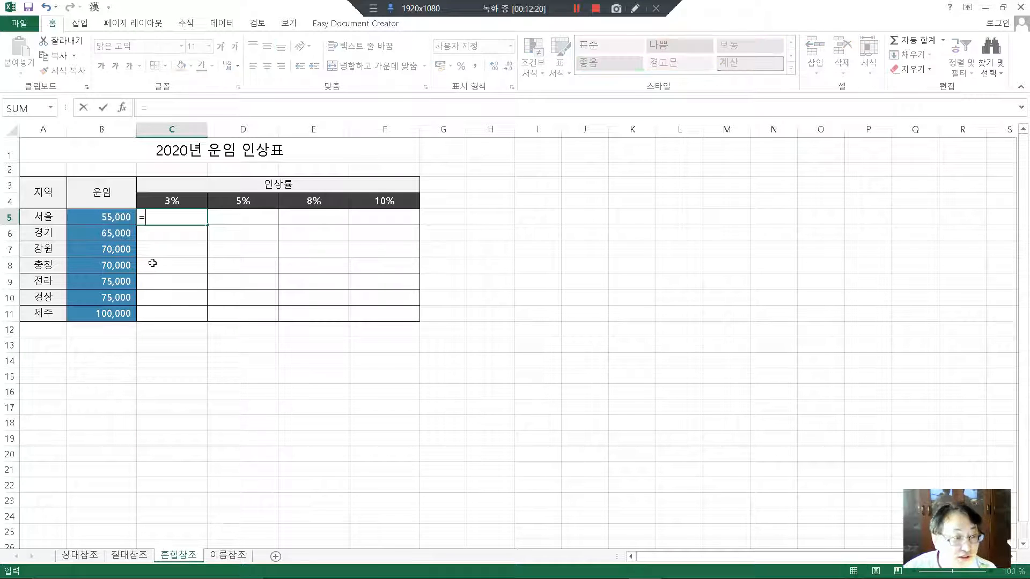
left_click(108, 216)
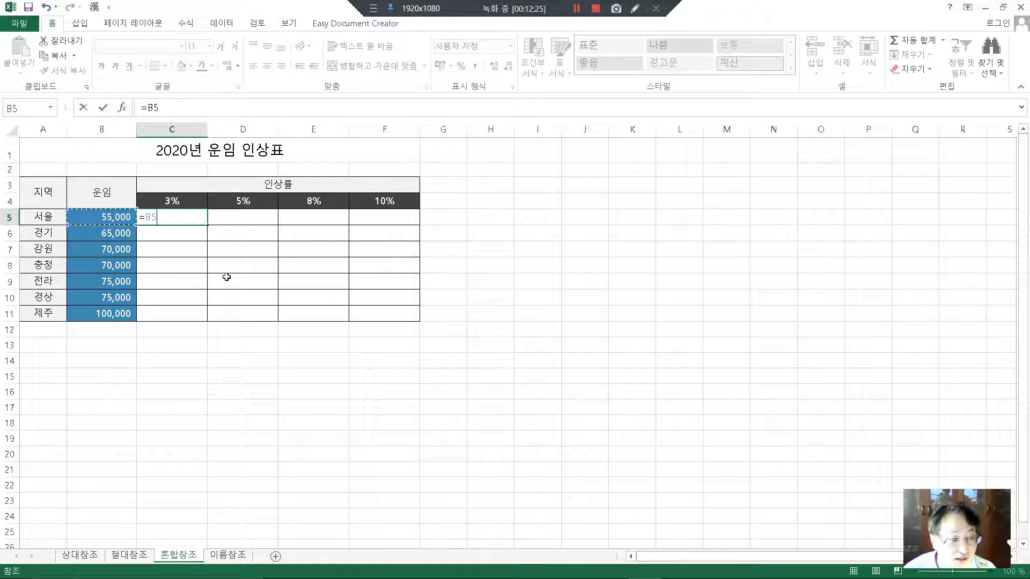
type("+")
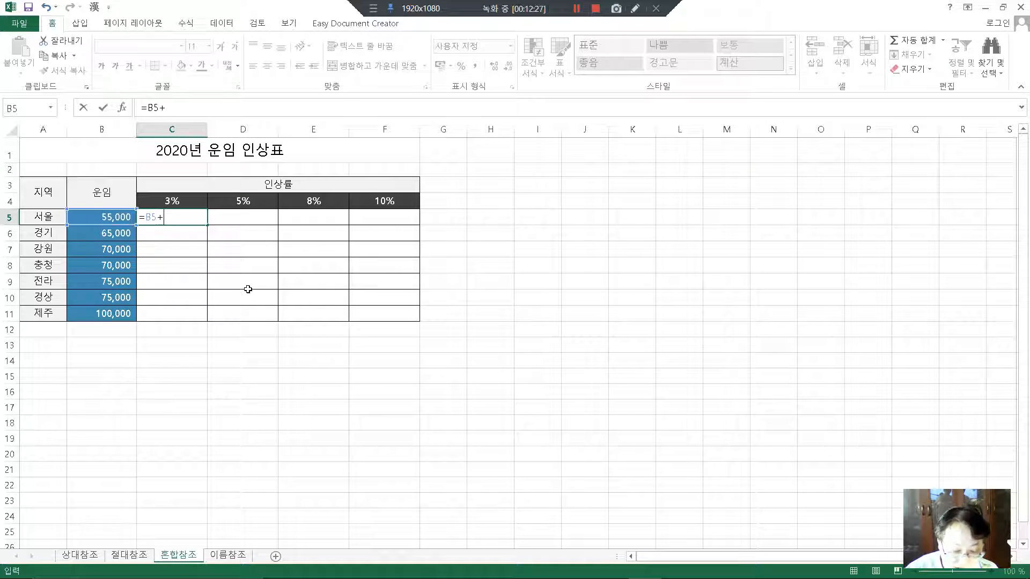
type("(")
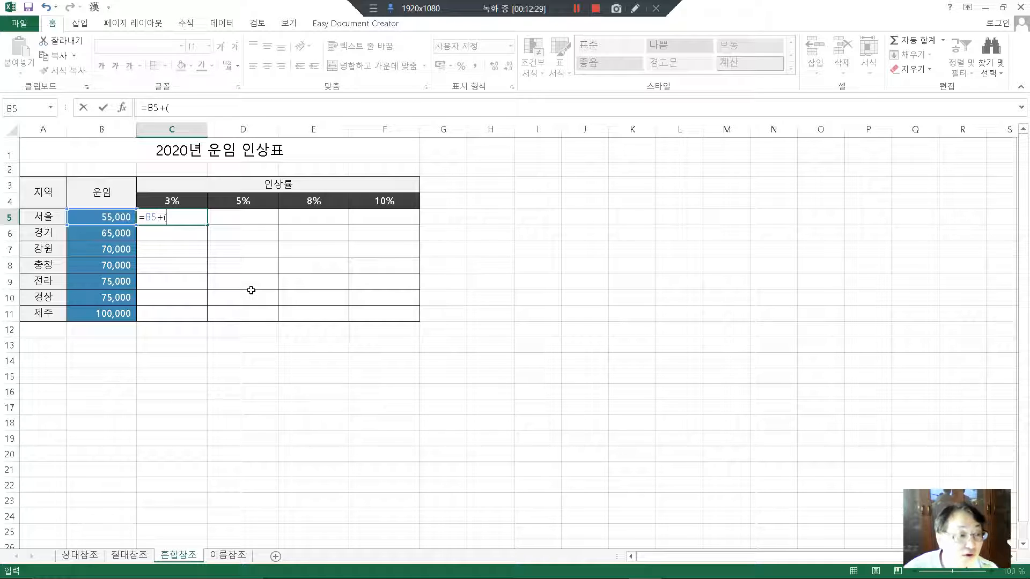
left_click(122, 218)
type("*")
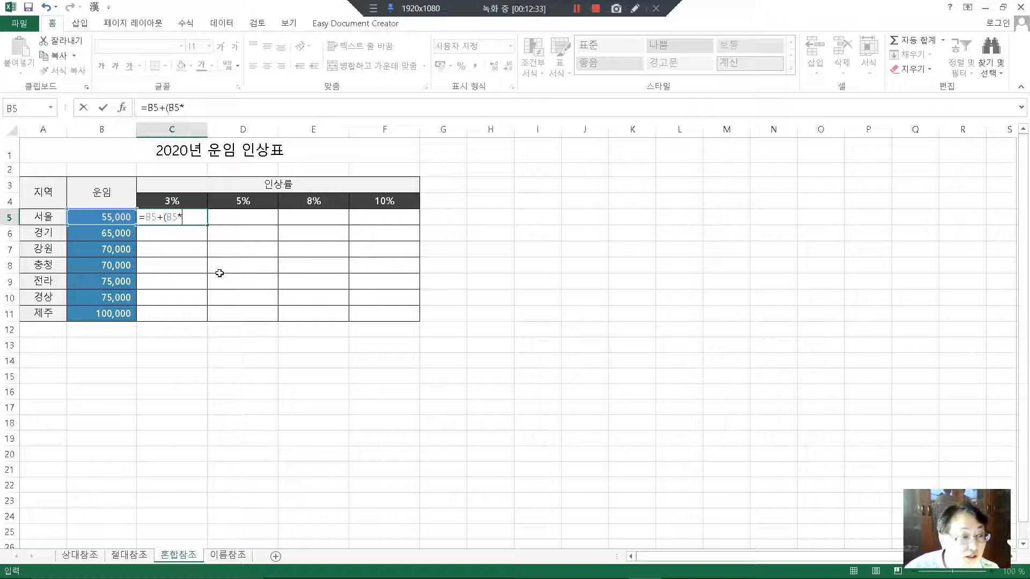
left_click(174, 199)
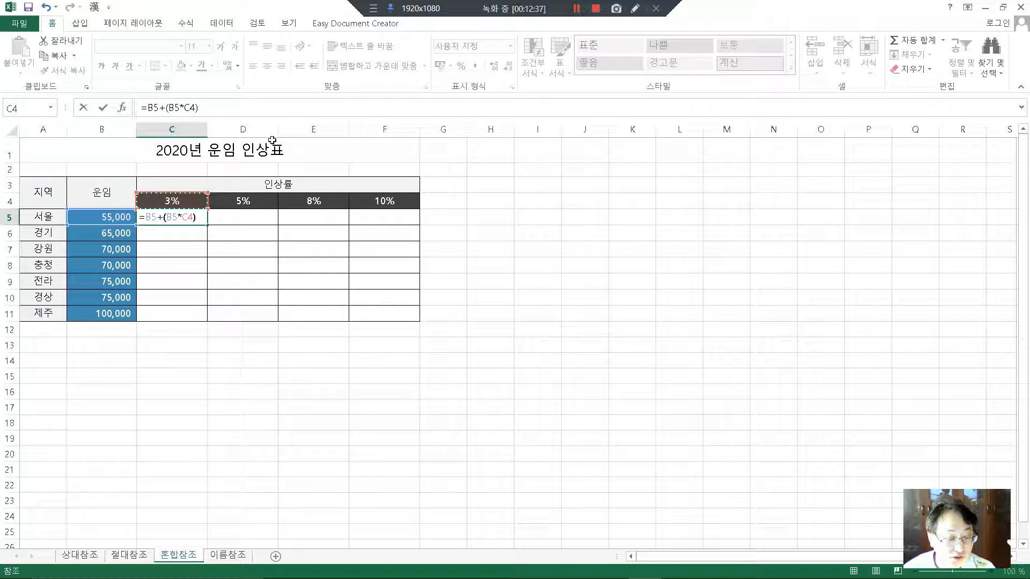
Check the mixed reference instructions on the PowerPoint slide and return to the fare increase worksheet in Excel.
mouse_move(564, 573)
left_click(610, 570)
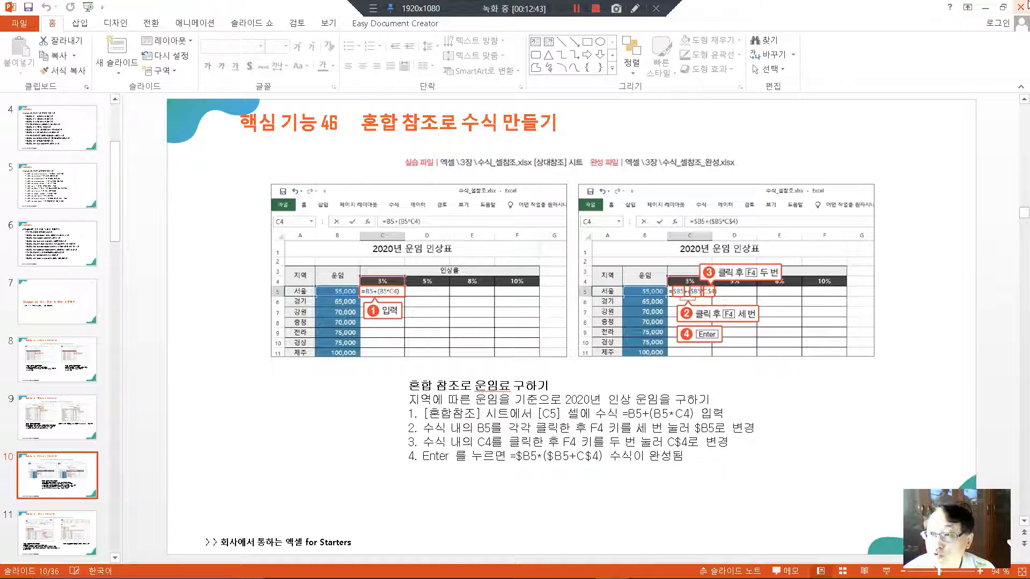
left_click(986, 8)
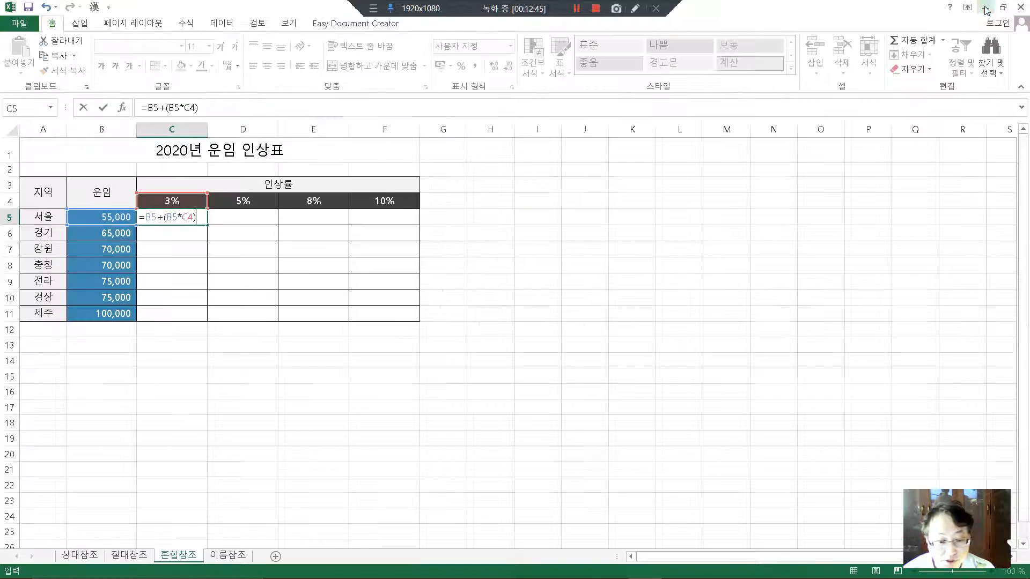
Change the first B5 reference to B$5 and the second to $B5 in the C5 formula.
left_click(148, 216)
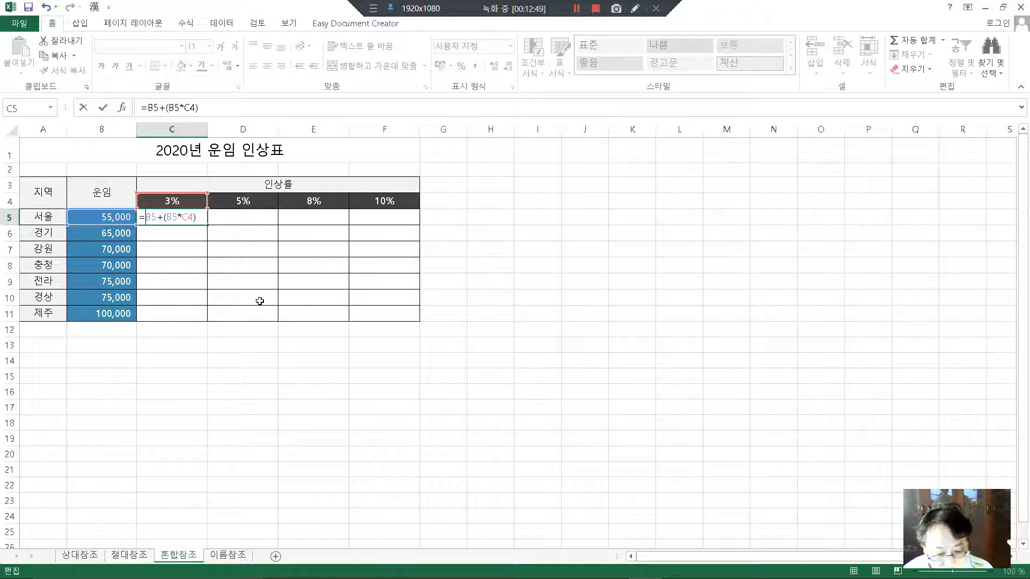
key("F4")
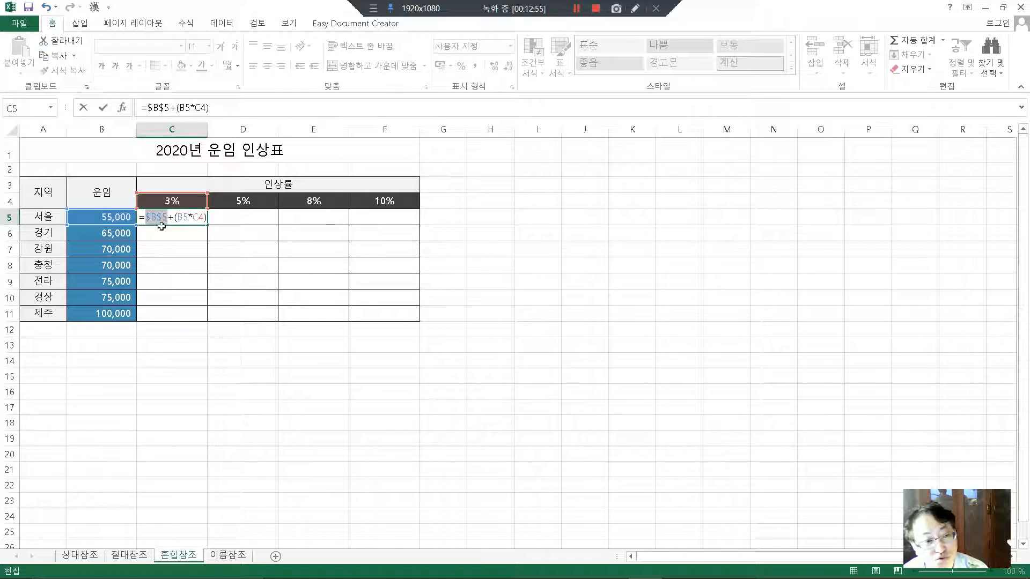
key("F4")
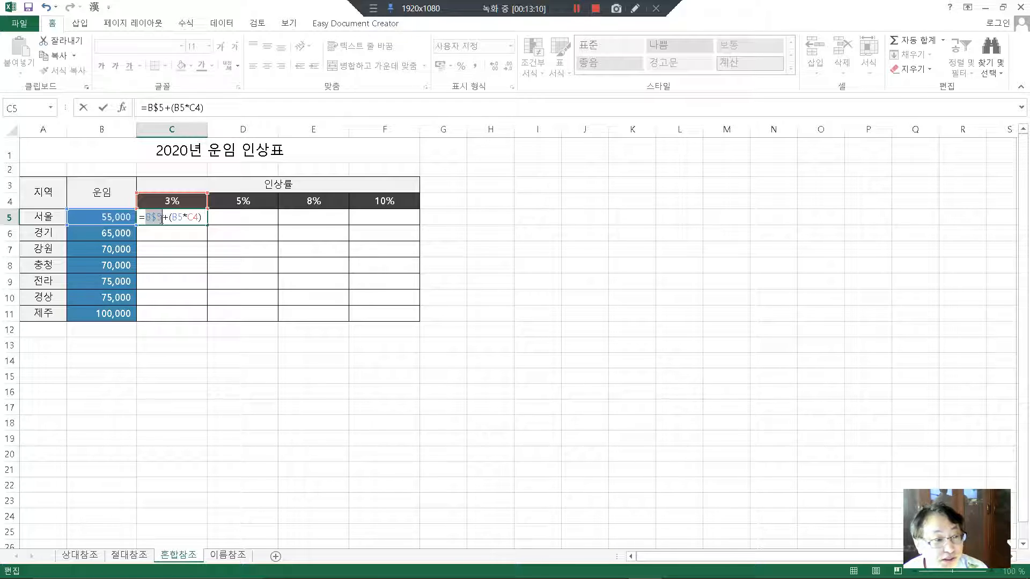
double_click(177, 217)
key("F4")
key("F4")
key("F4")
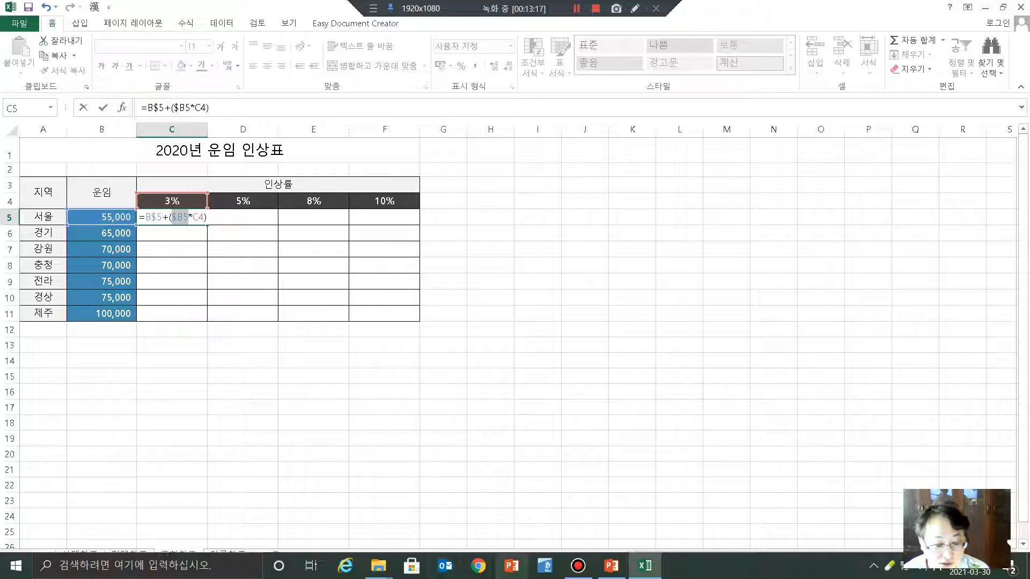
Check the mixed reference instructions in PowerPoint, and back in Excel set both fare references in the C5 formula to $B5.
left_click(612, 566)
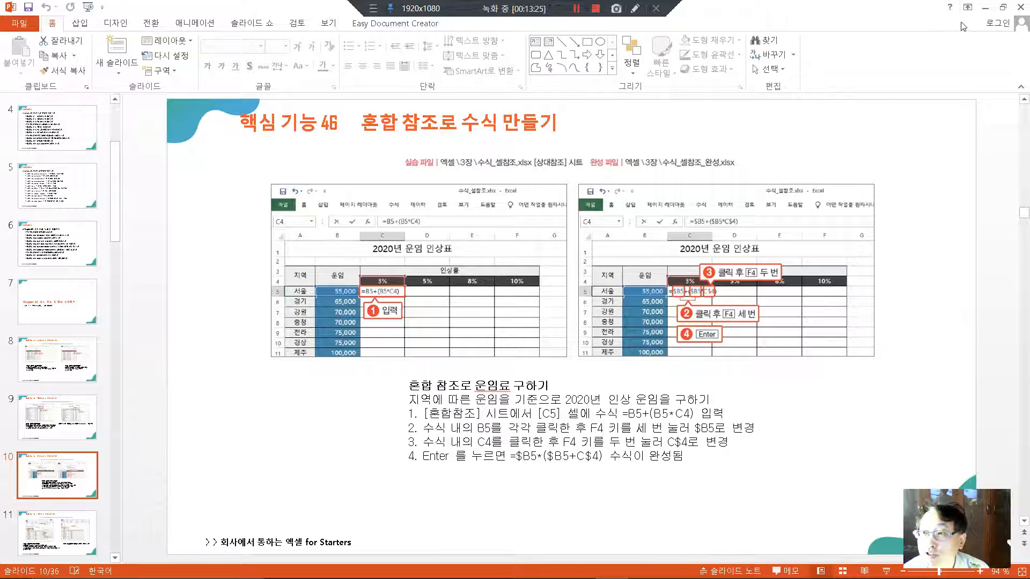
left_click(986, 8)
left_click(148, 218)
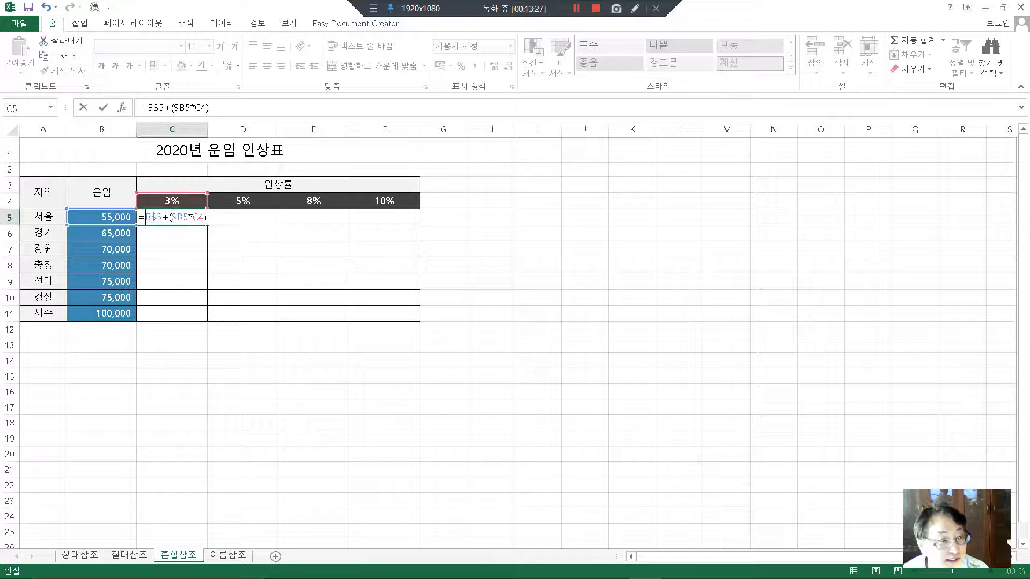
key("F4")
left_click(186, 218)
key("F4")
key("F4")
key("F4")
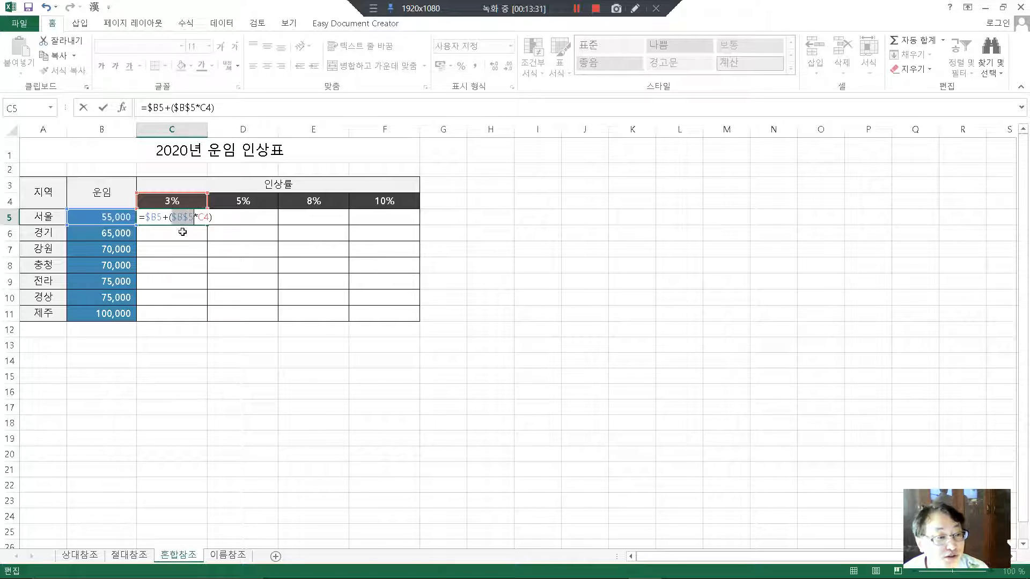
key("F4")
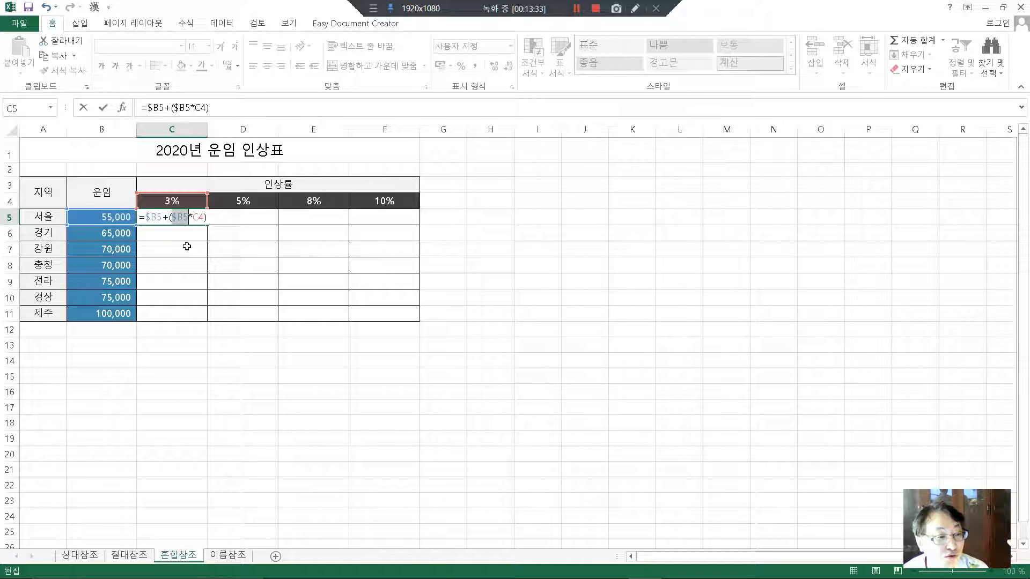
Change the rate reference in the C5 formula to C$4 and cancel the cell edit.
left_click(196, 217)
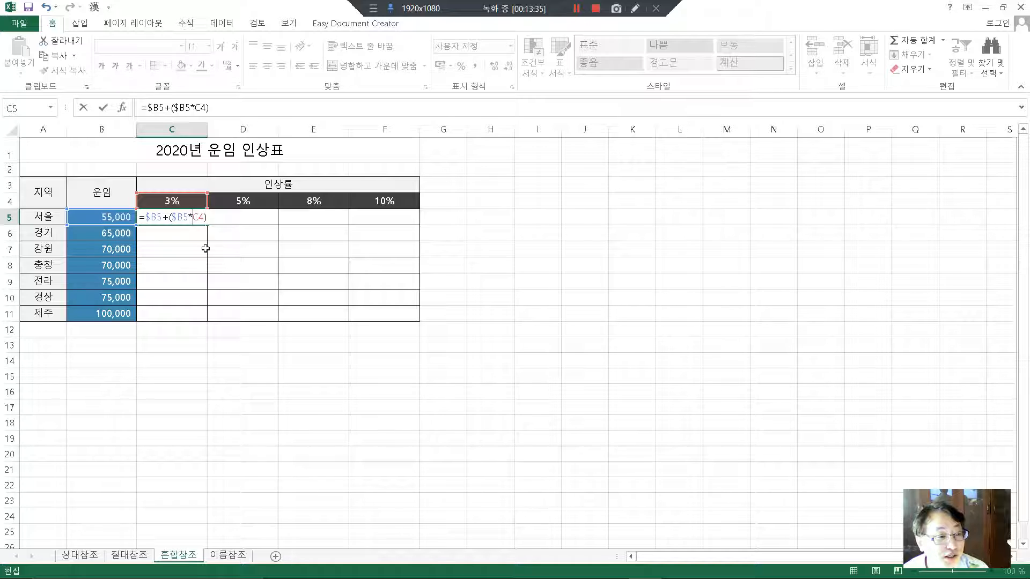
key("F4")
key("F4")
key("F4")
key("F4")
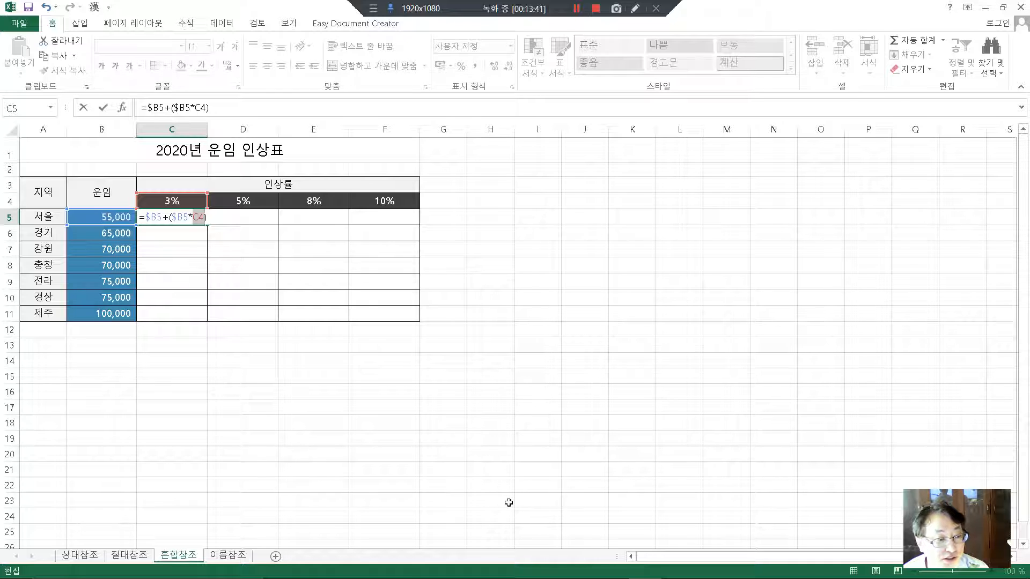
key("F4")
key("F4")
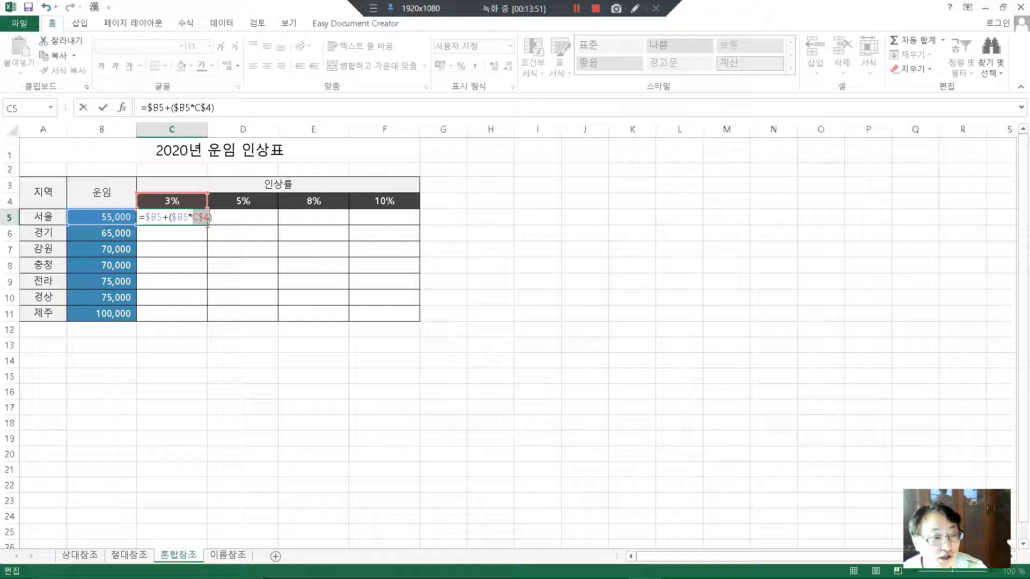
left_click(533, 232)
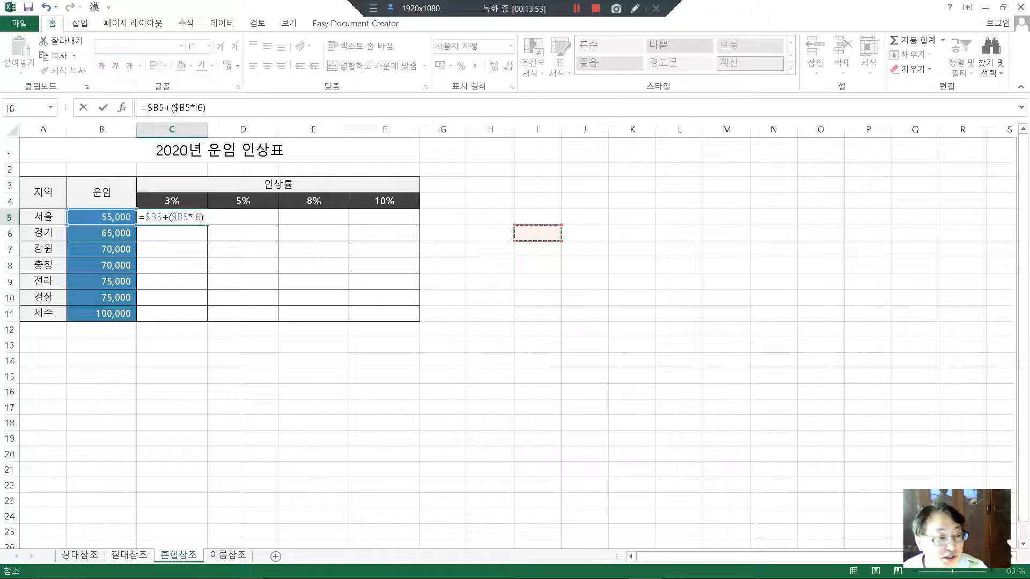
key("Escape")
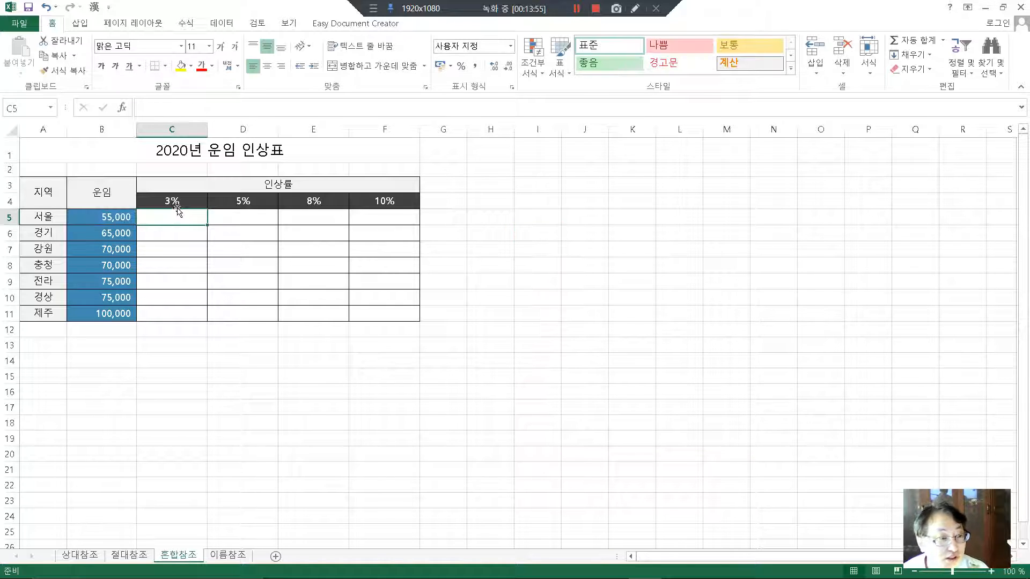
Write the formula =B5+(B5*C4) again in the empty cell C5, using the Seoul fare and the 3% rate.
double_click(182, 218)
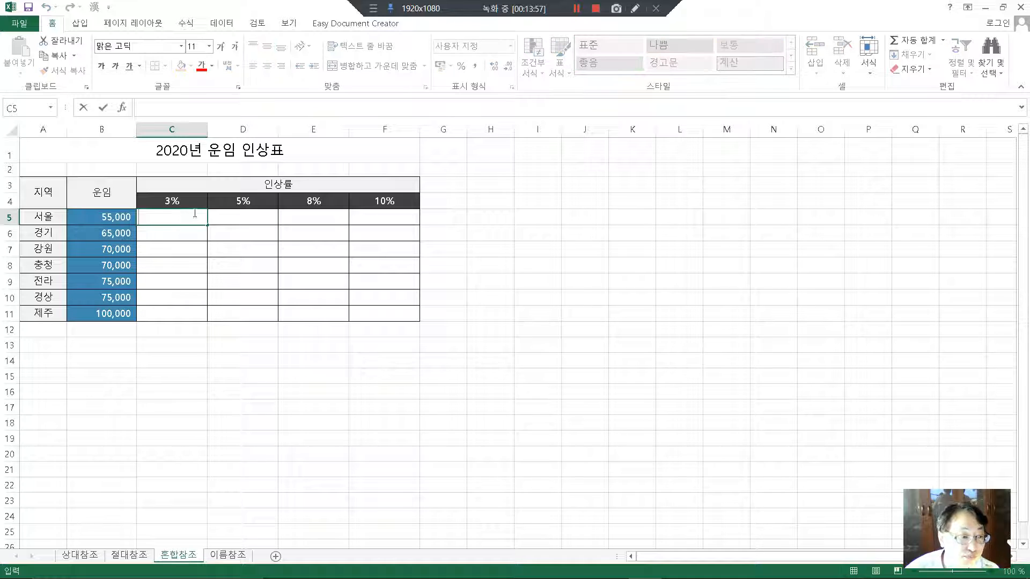
type("=")
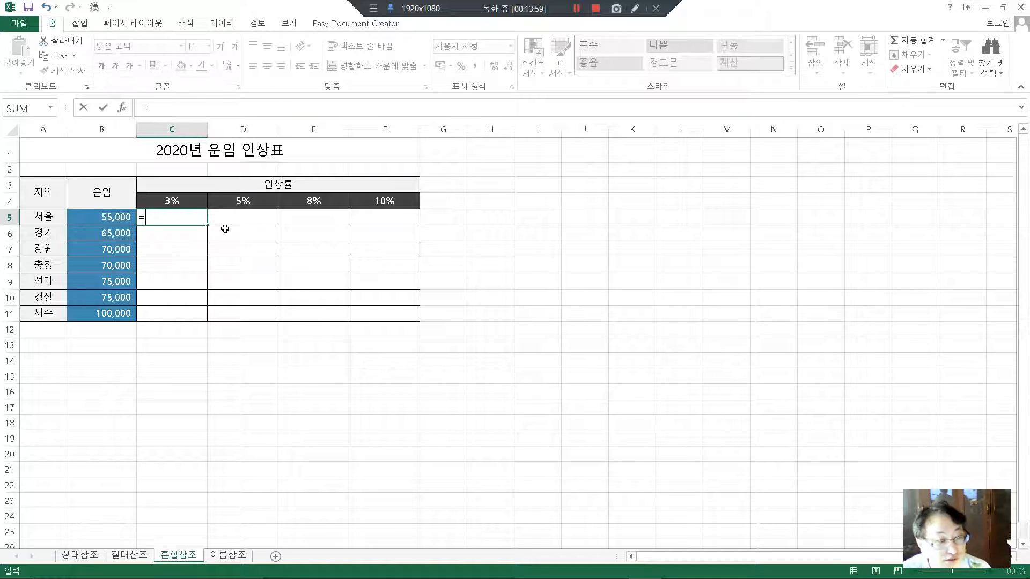
left_click(102, 215)
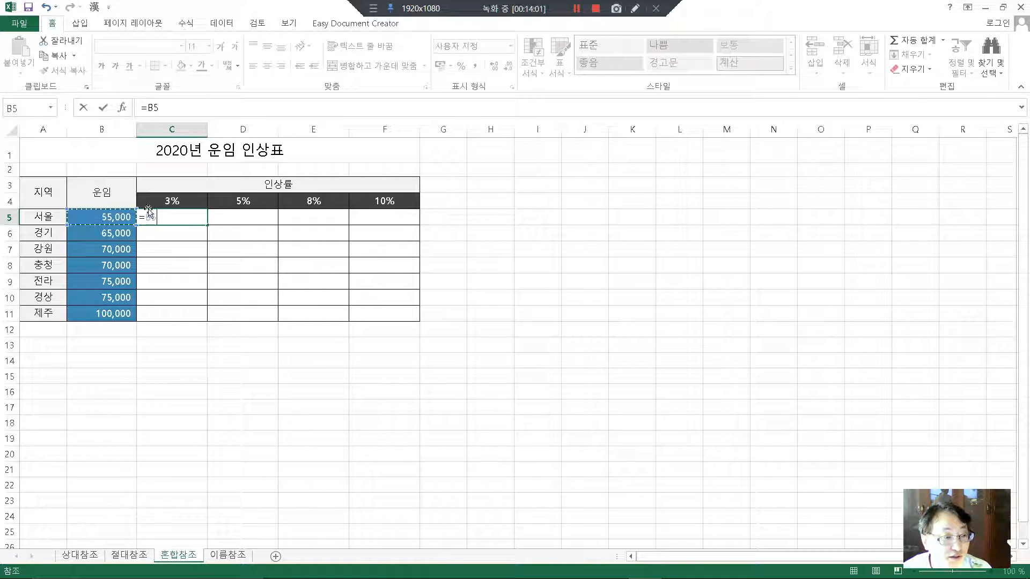
type("+(")
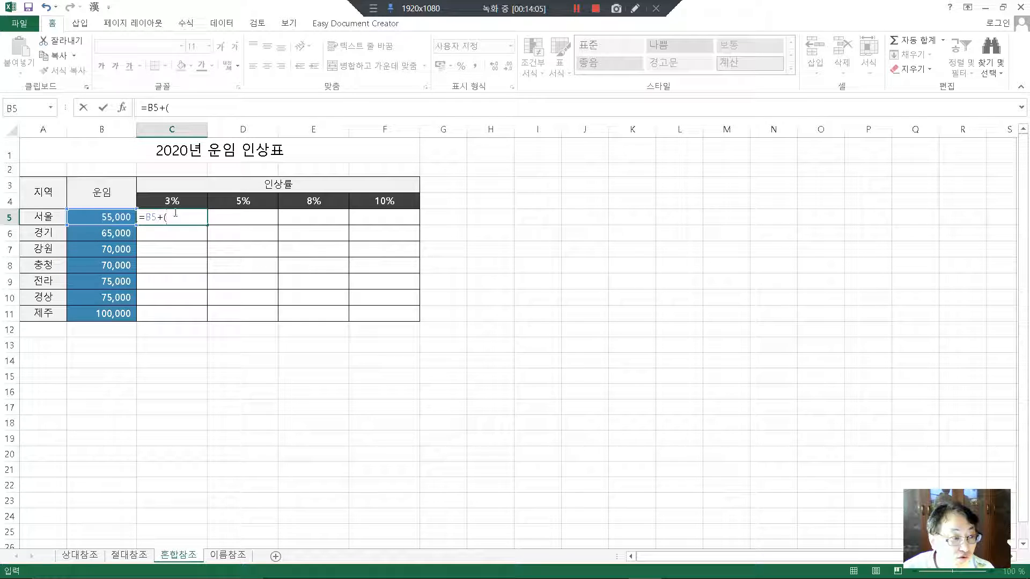
left_click(105, 217)
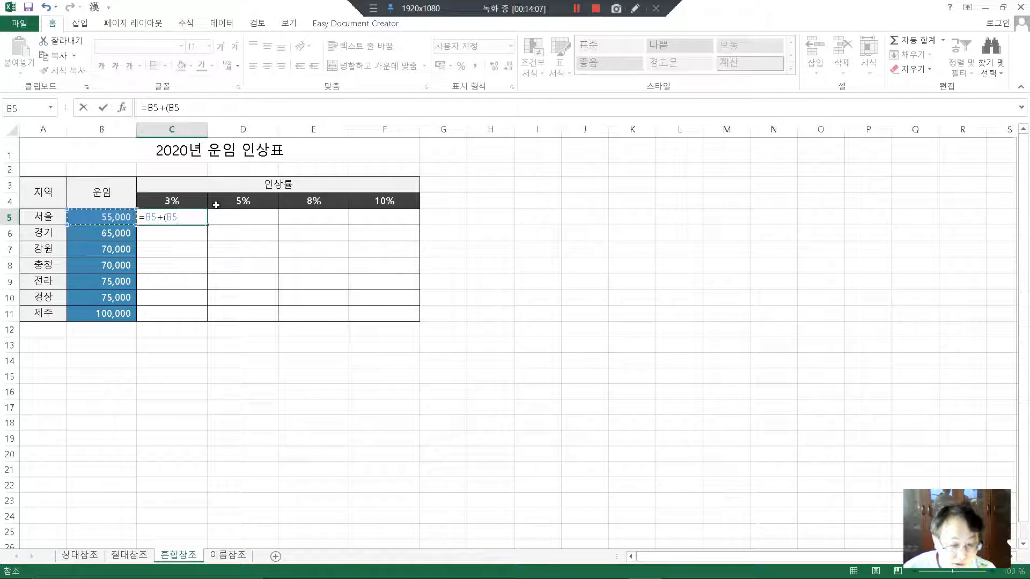
type("*")
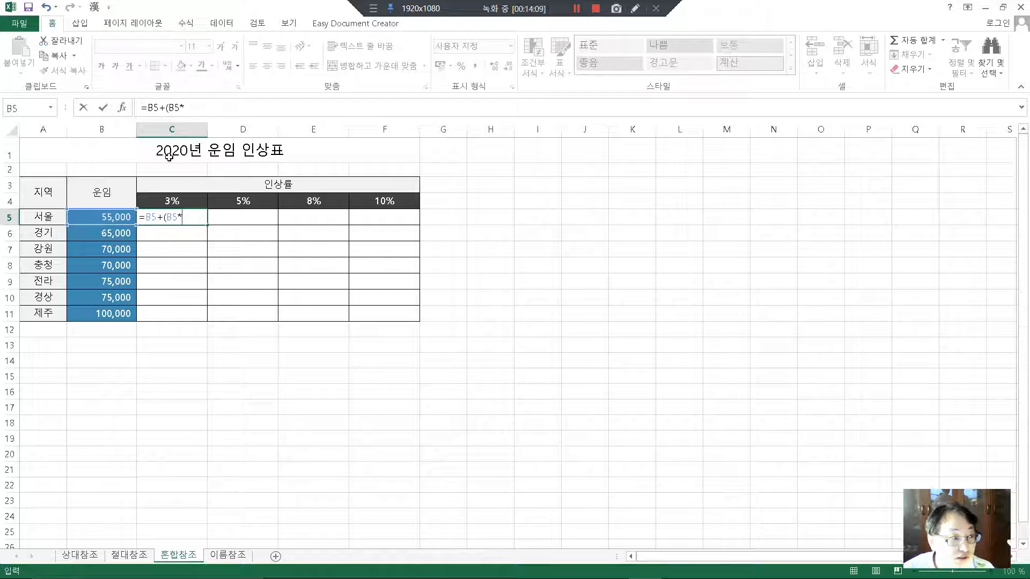
left_click(179, 199)
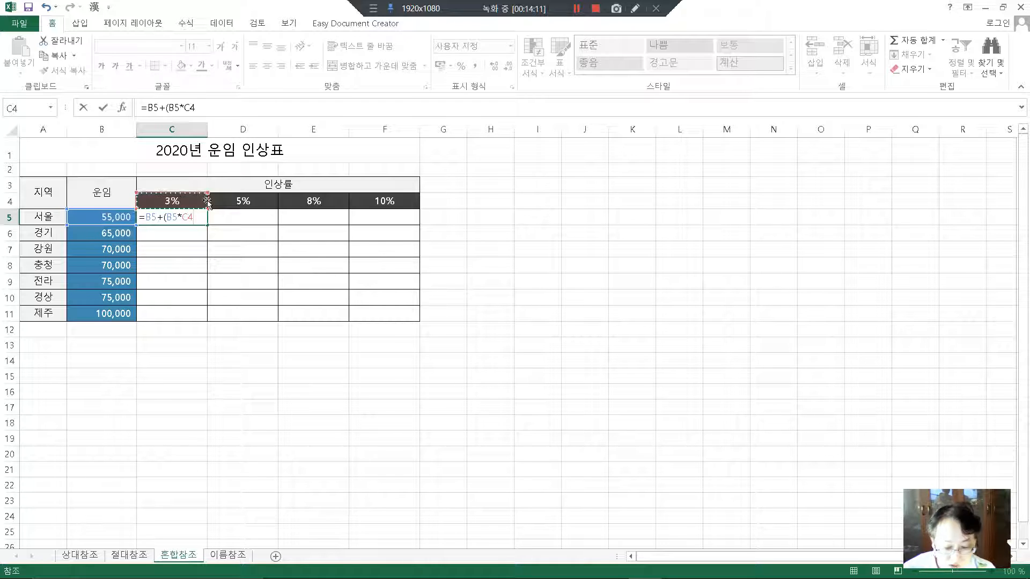
Convert both B5 references in the C5 formula to the column-locked mixed reference $B5.
left_click(159, 220)
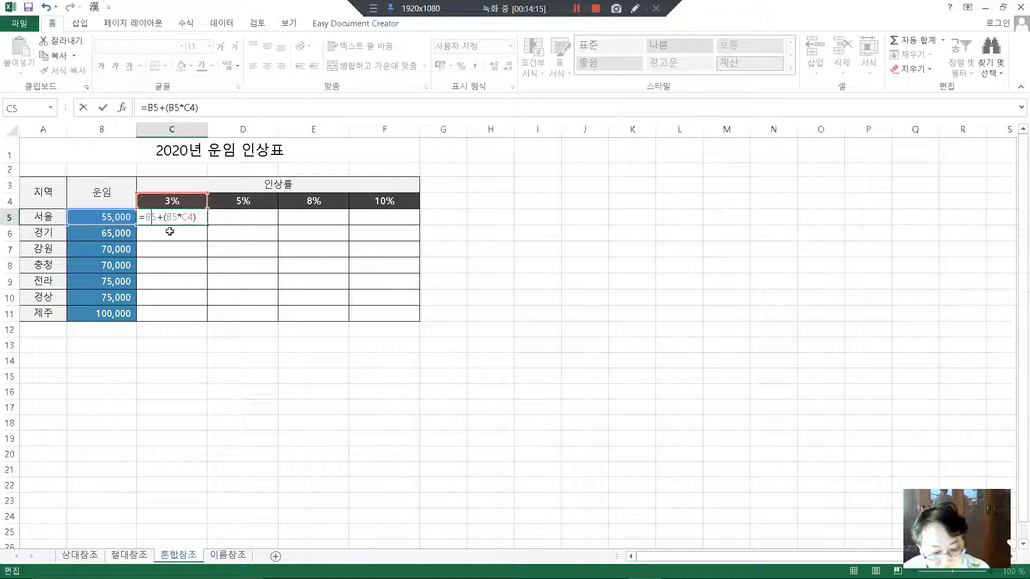
key("F4")
key("F4")
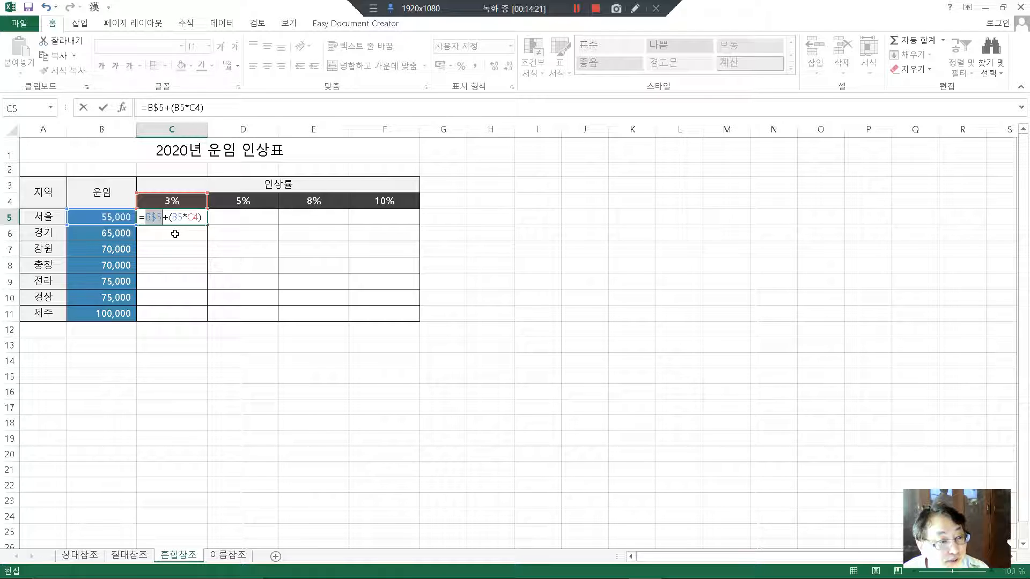
key("F4")
left_click(177, 217)
key("F4")
key("F4")
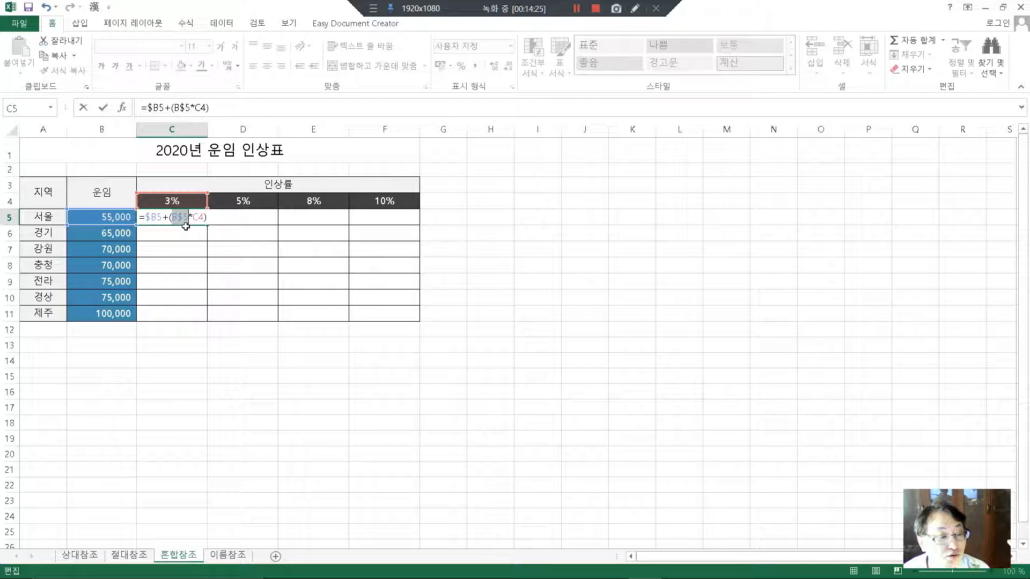
key("F4")
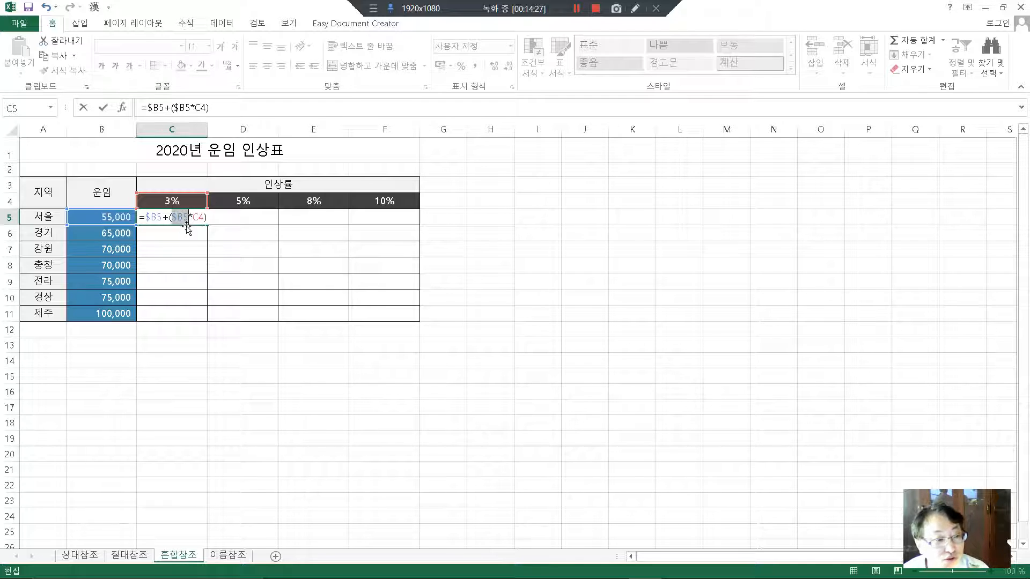
Convert C4 to the row-locked reference C$4 and enter the finished formula =$B5+($B5*C$4) in C5.
double_click(198, 217)
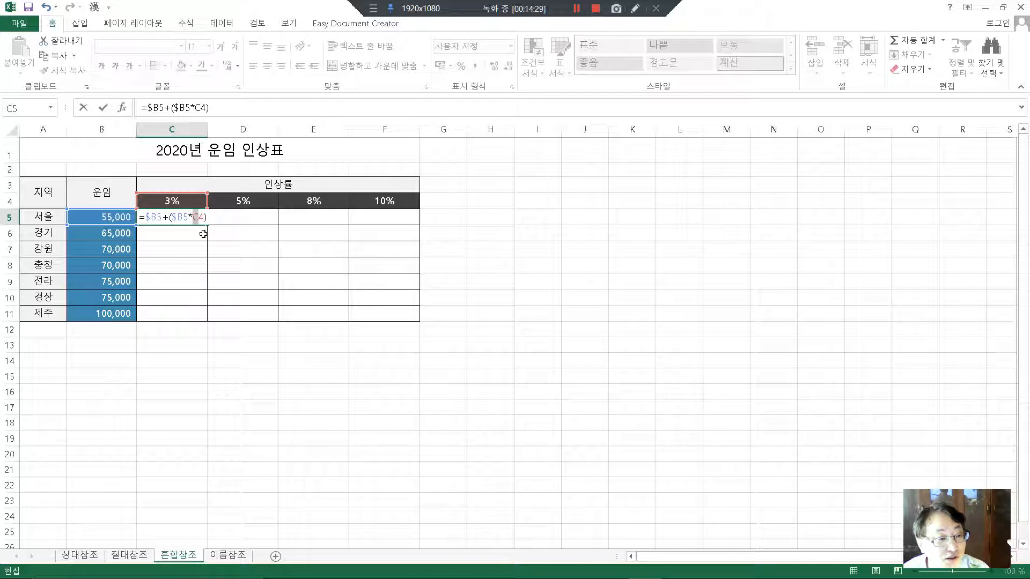
key("F4")
key("F4")
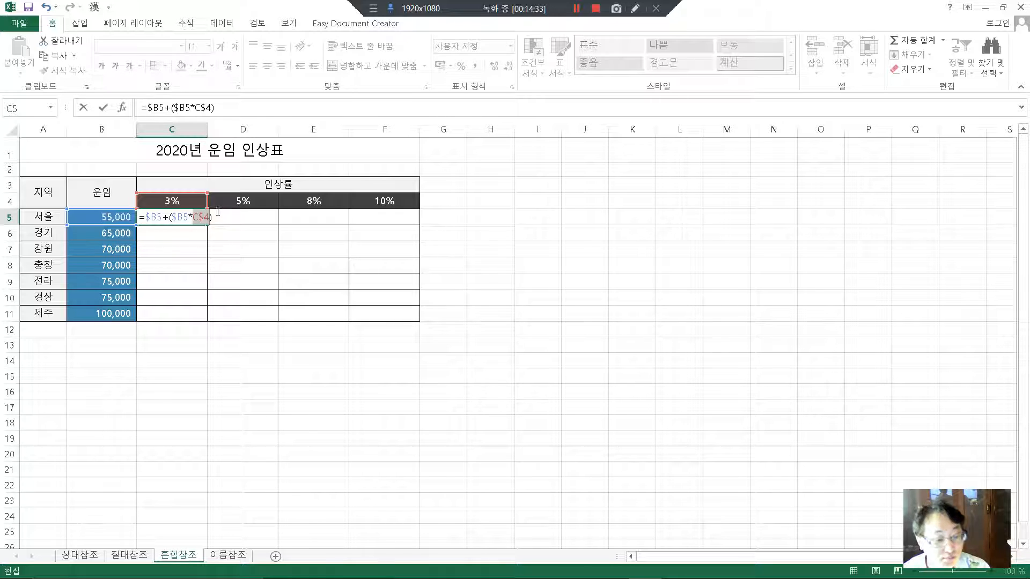
key("Return")
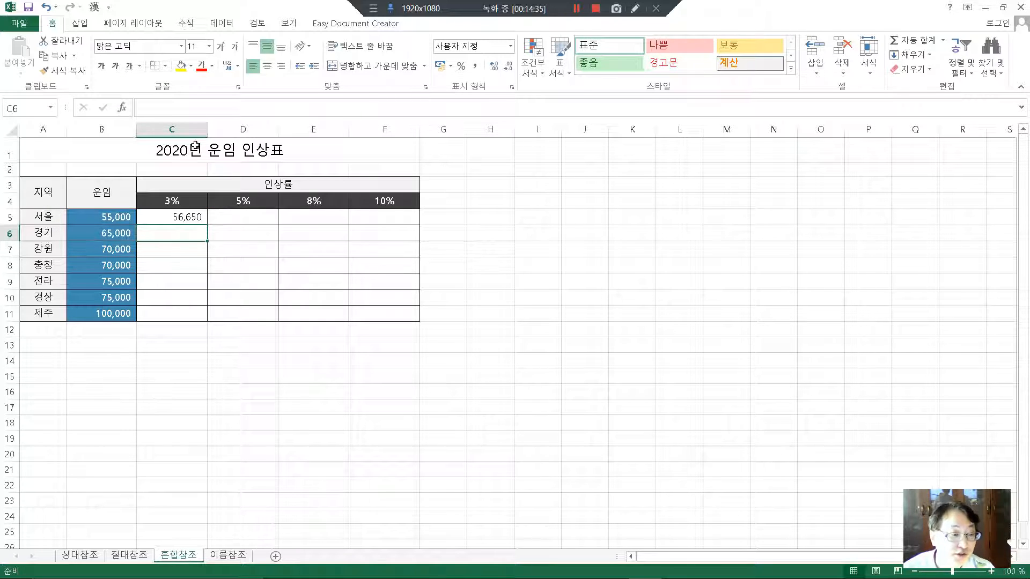
Fill the C5 formula across to F5 and check the copied formulas in D5, E5 and F5.
left_click(179, 217)
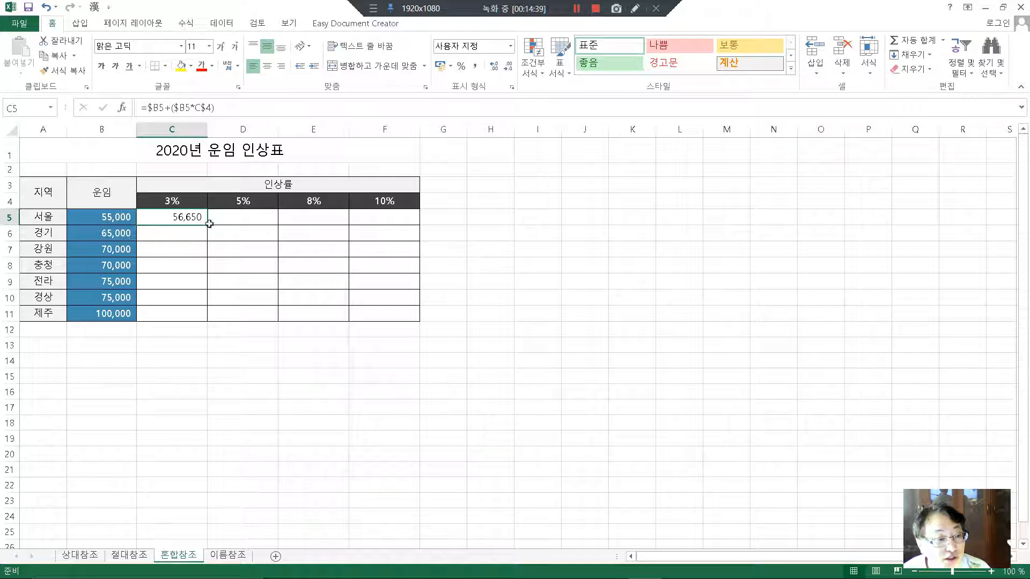
left_click_drag(207, 225, 406, 218)
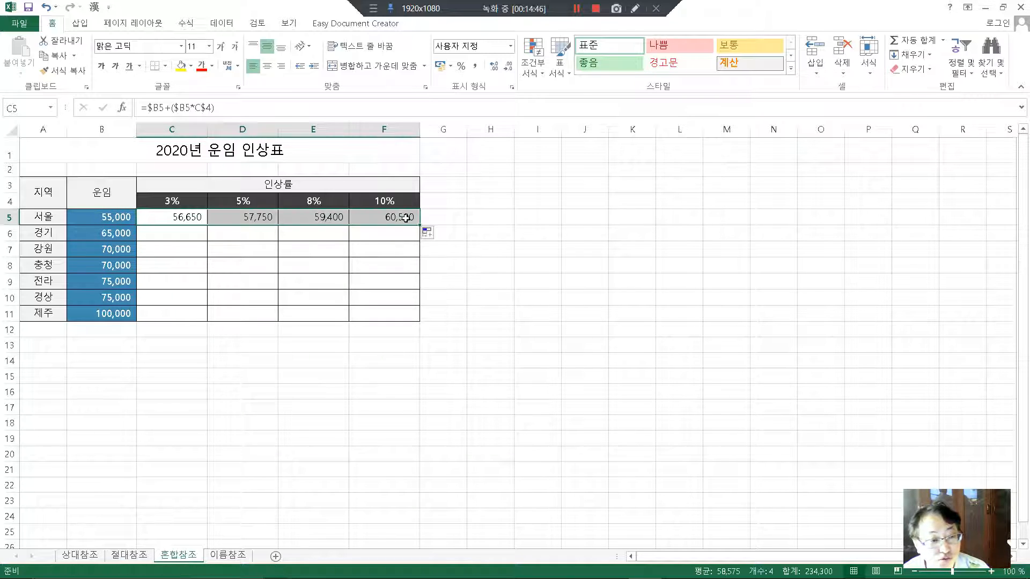
left_click(241, 216)
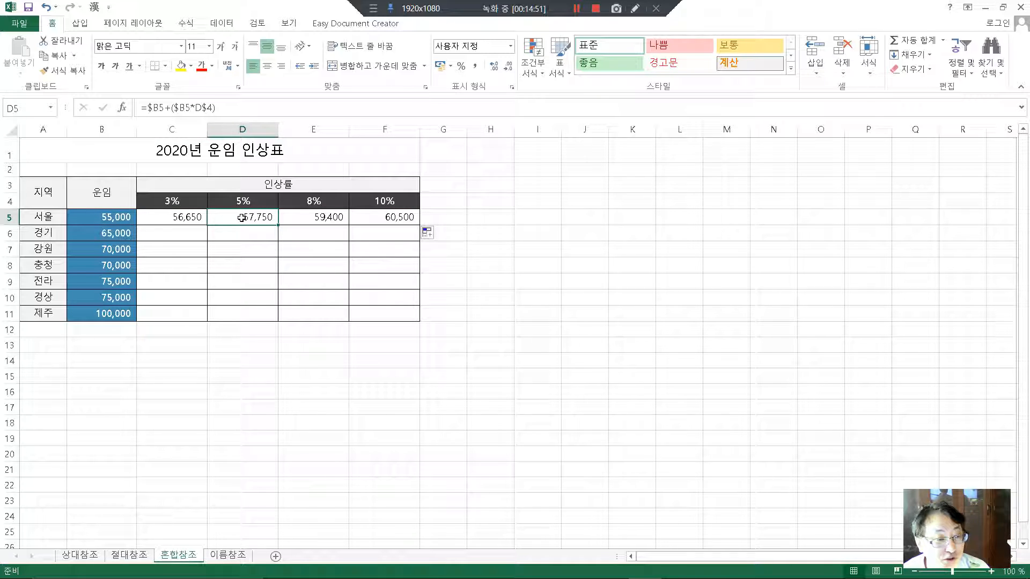
left_click(327, 218)
left_click(371, 218)
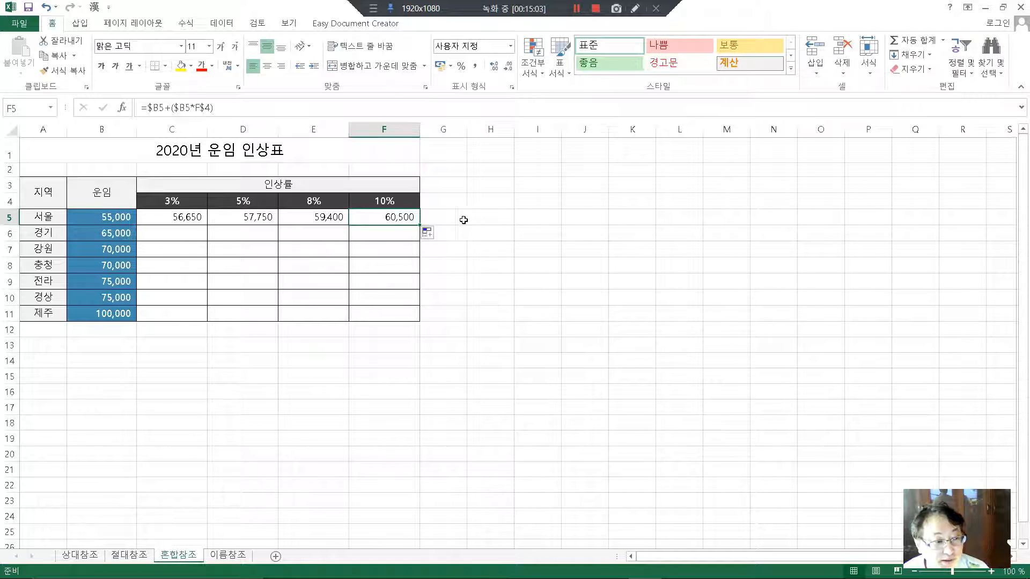
Copy the C5 formula down to C6, check its references, and fill the 3% column through C11.
left_click(175, 230)
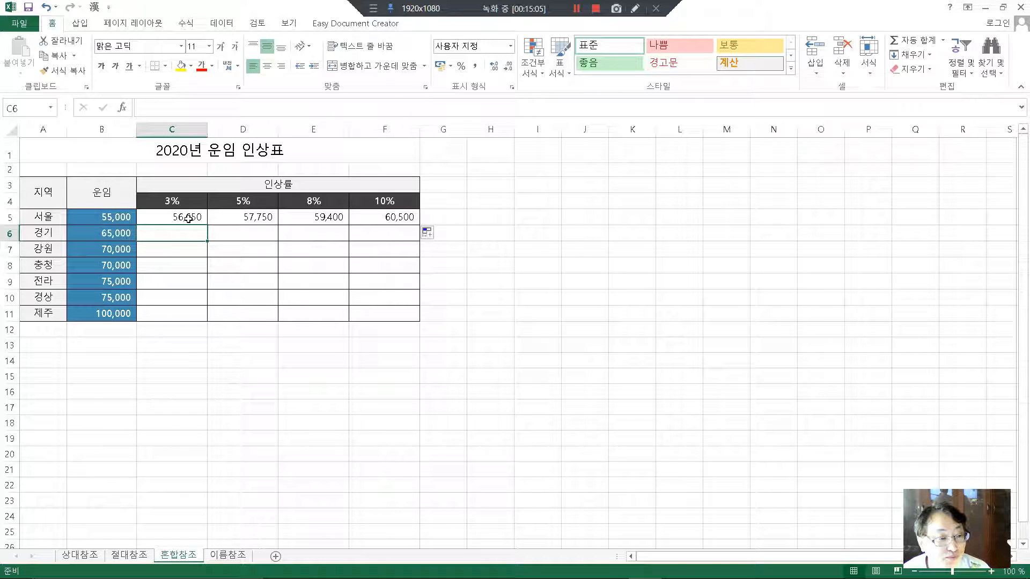
left_click(185, 219)
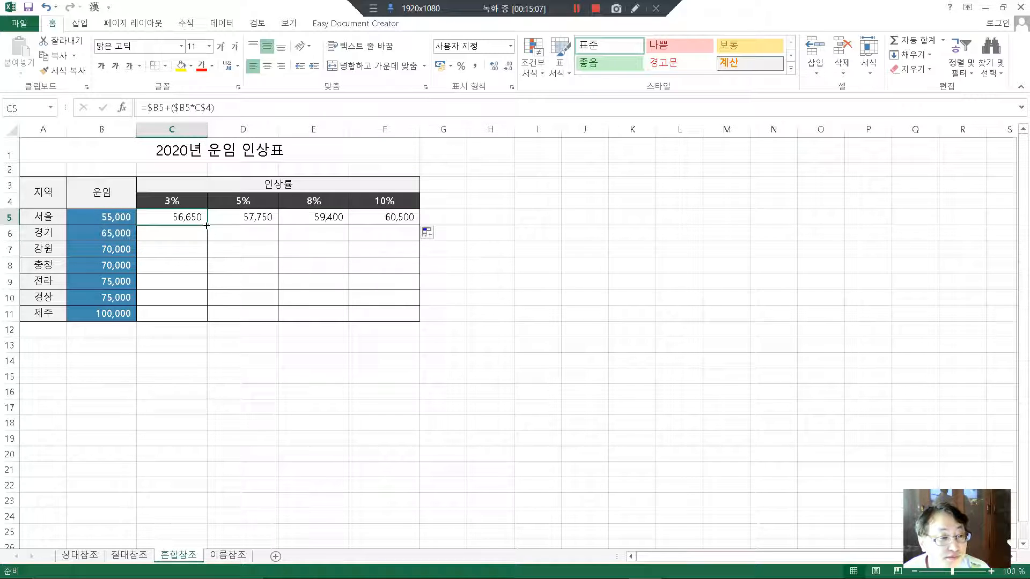
left_click_drag(200, 228, 198, 237)
left_click(191, 235)
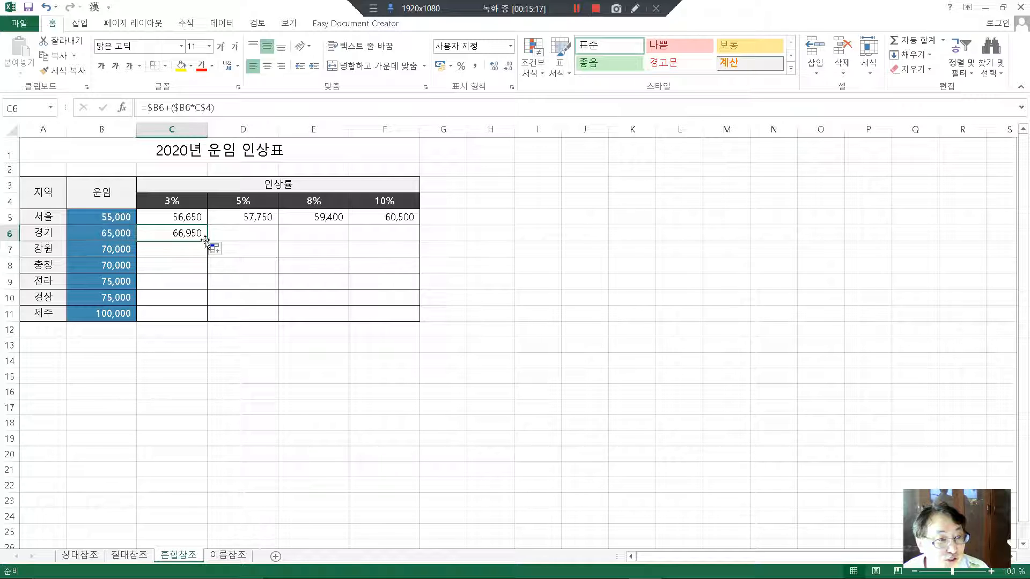
left_click_drag(207, 240, 207, 320)
left_click(214, 366)
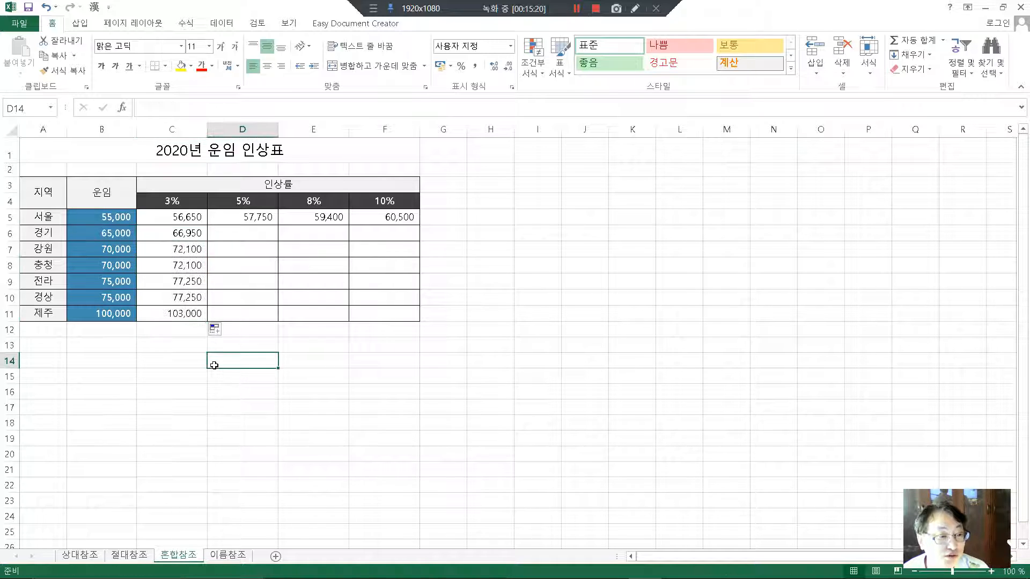
Fill the C6 formula across to F6 and check the copied references in D6 and E6.
left_click(175, 231)
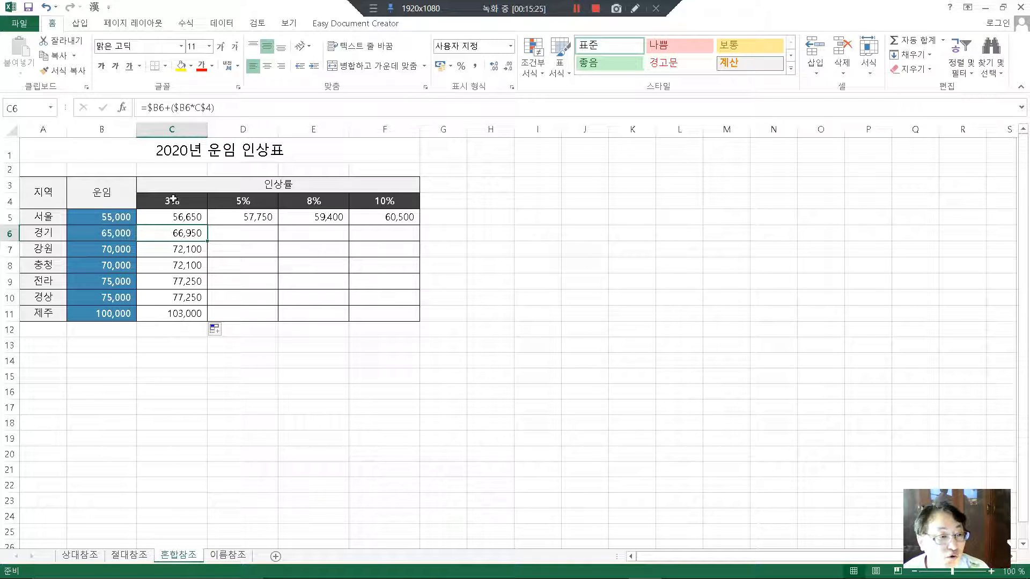
left_click_drag(207, 242, 410, 233)
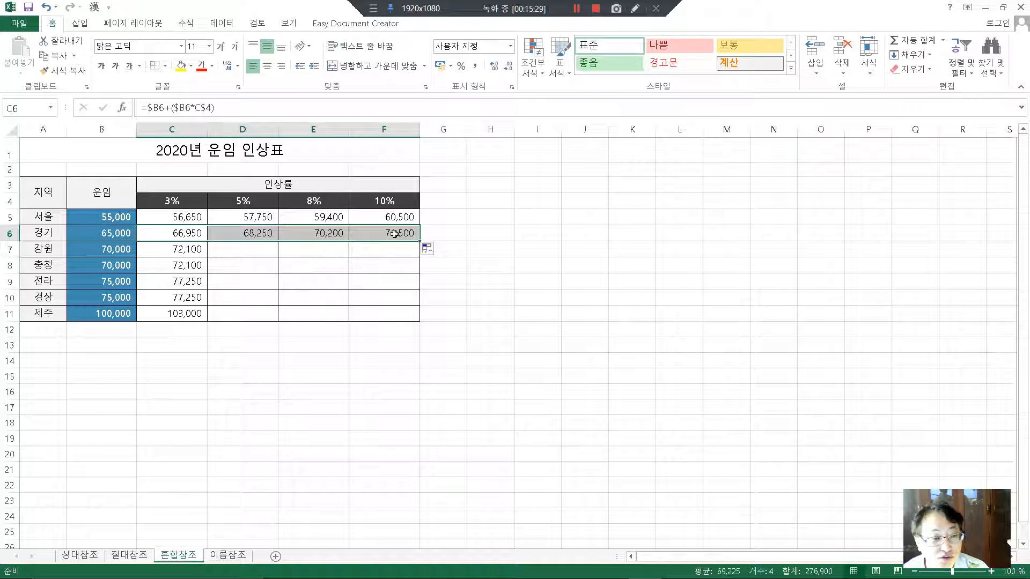
left_click(378, 232)
left_click(256, 233)
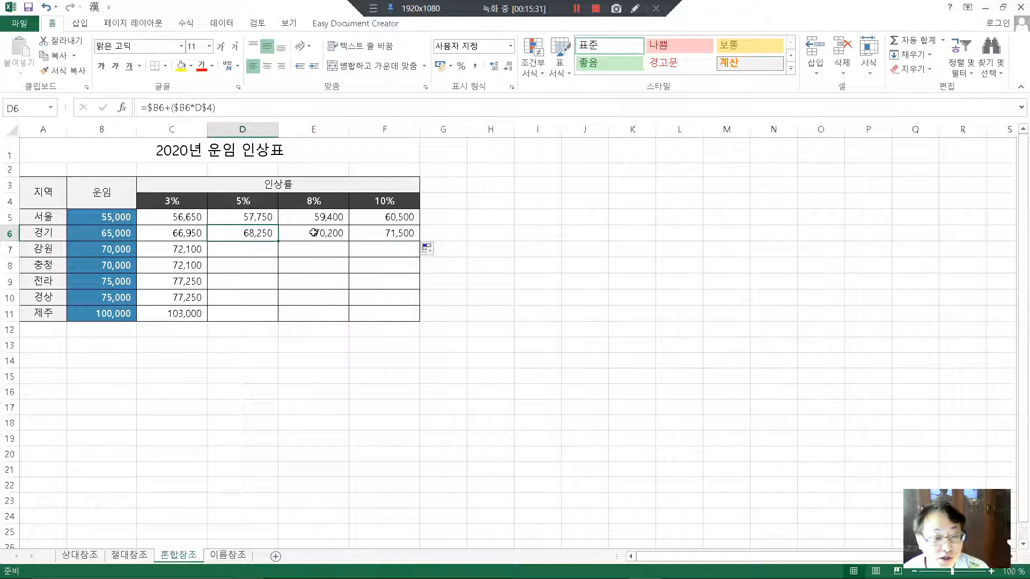
left_click(315, 233)
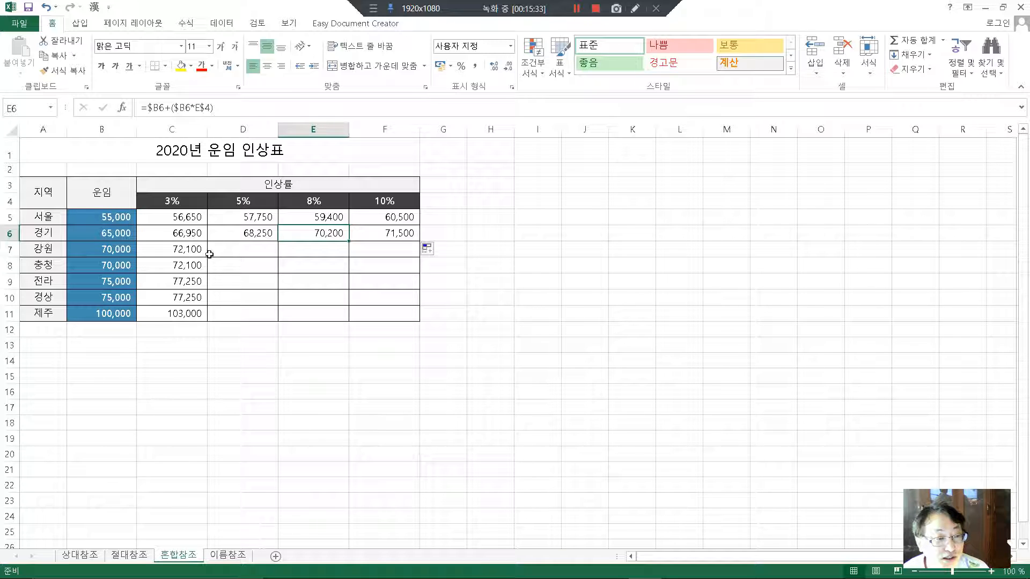
Fill the 3% column formulas in C7 through C11 across to column F to complete the fare table.
left_click(203, 250)
left_click_drag(209, 257, 417, 245)
left_click_drag(192, 260, 410, 304)
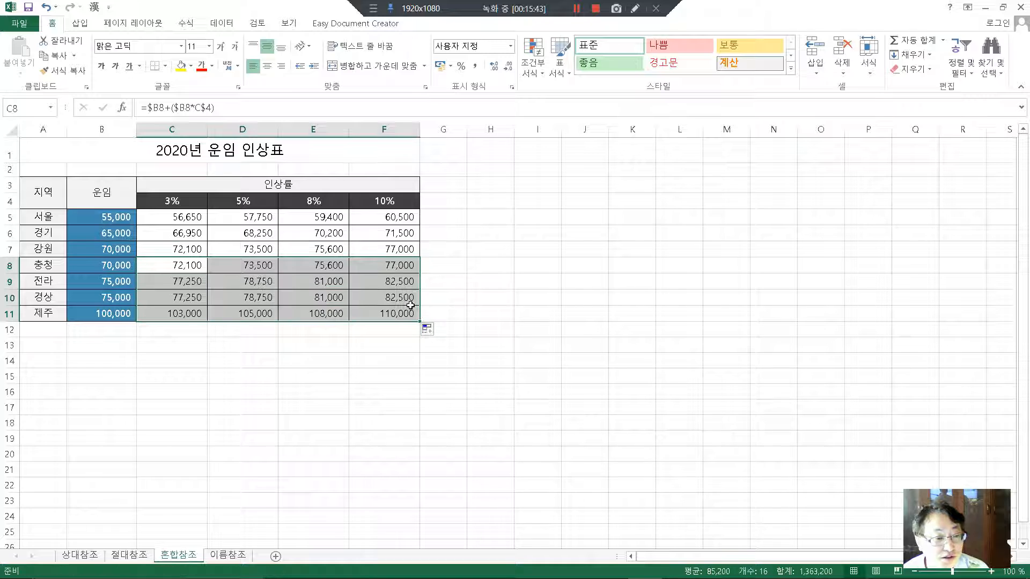
left_click(506, 261)
Check the formulas in D8, D9 and D10, examining the locked column and relative row of $B10.
left_click(264, 264)
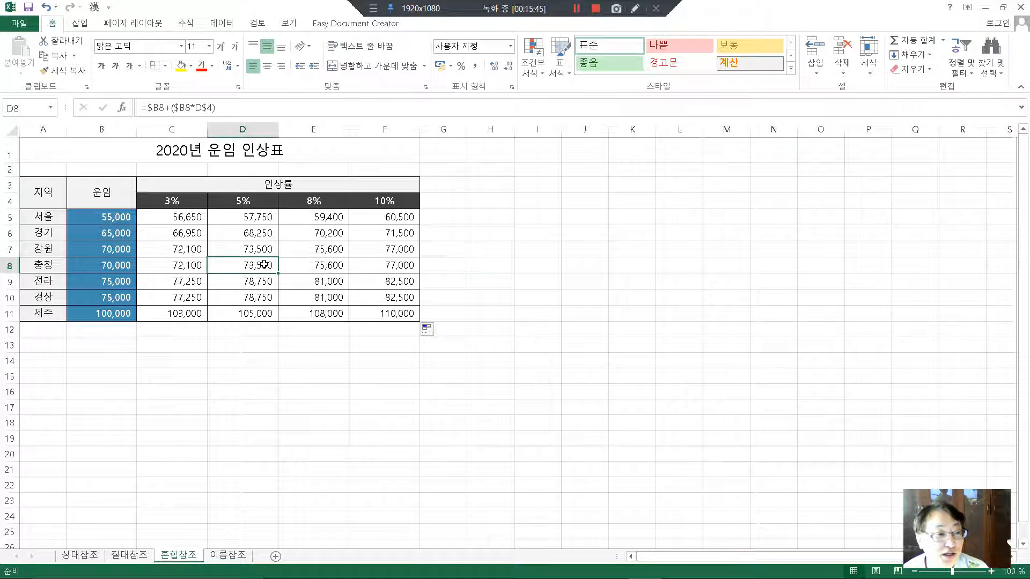
left_click(256, 281)
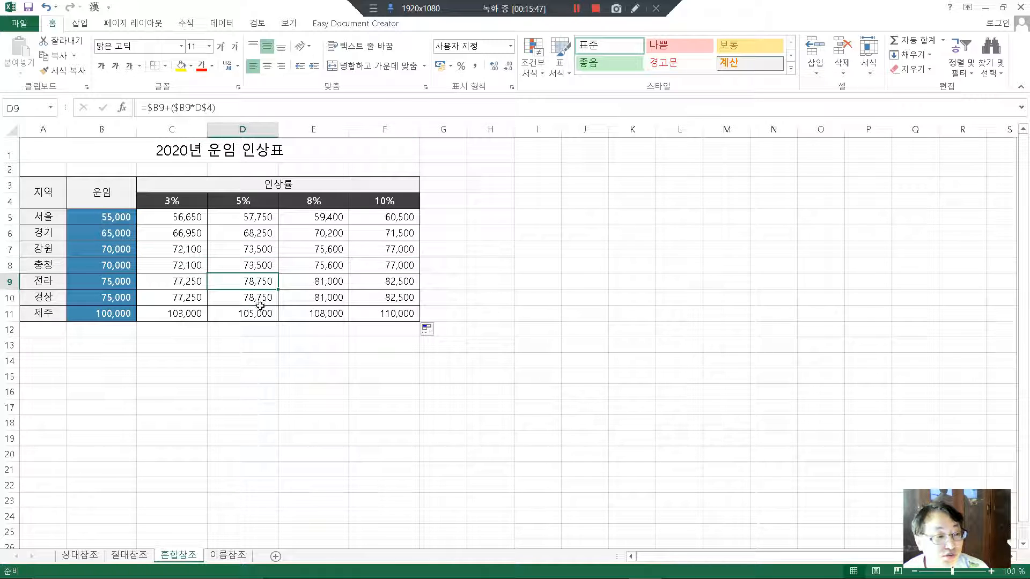
left_click(255, 297)
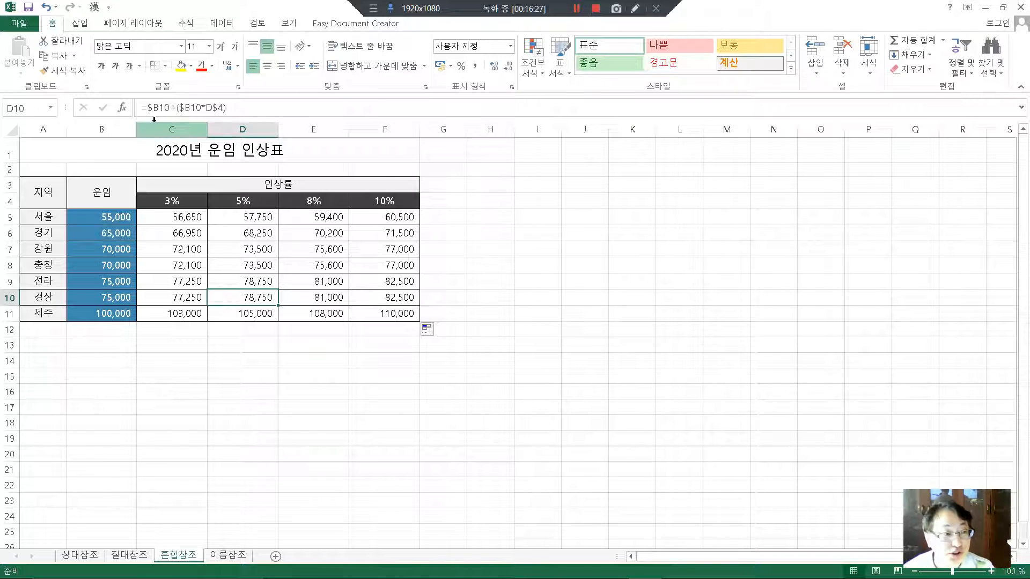
left_click_drag(149, 106, 159, 105)
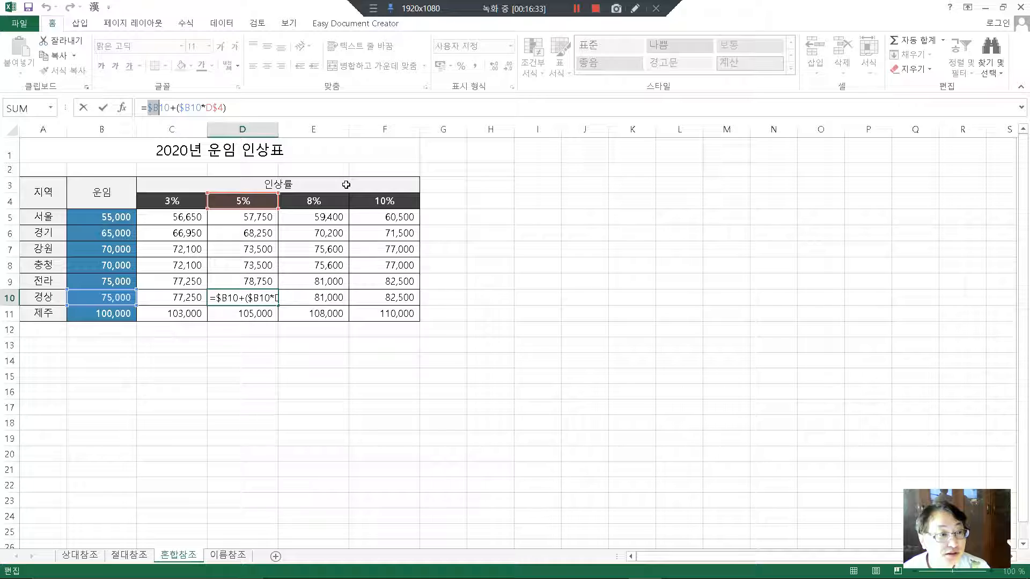
left_click(338, 106)
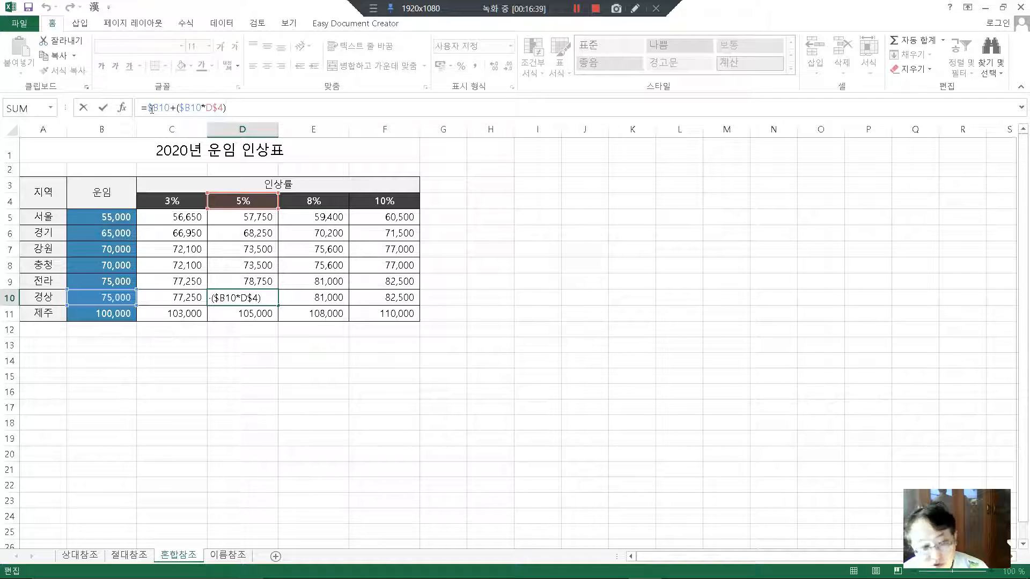
left_click_drag(159, 108, 168, 109)
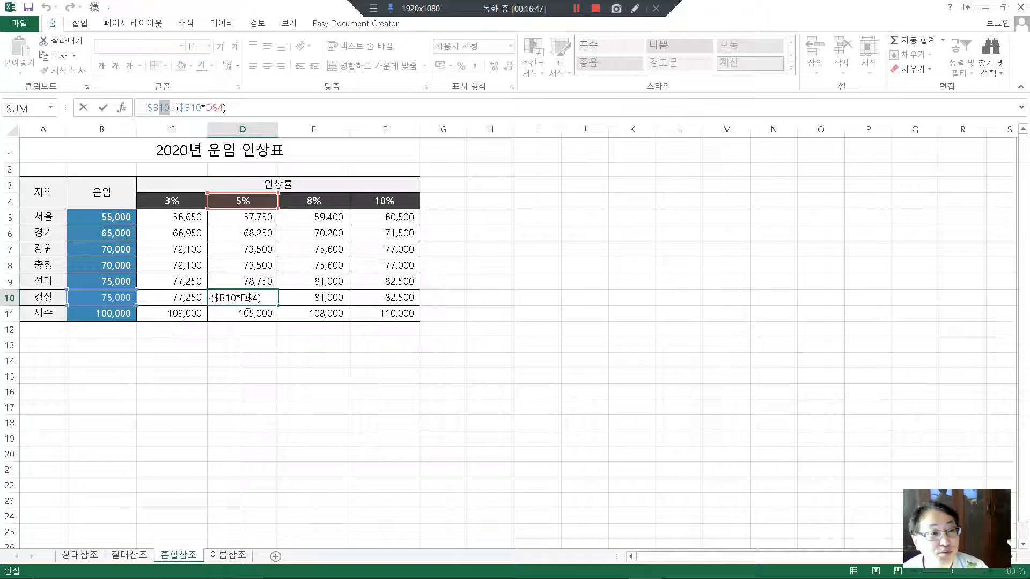
left_click(536, 184)
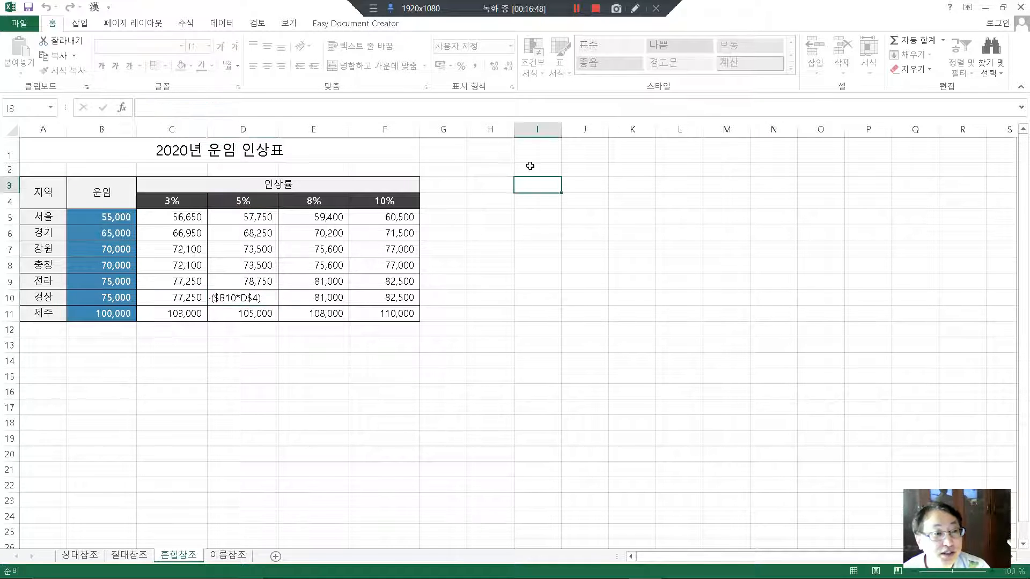
Try replacing the F$4 reference in the F5 formula with E5.
left_click(359, 216)
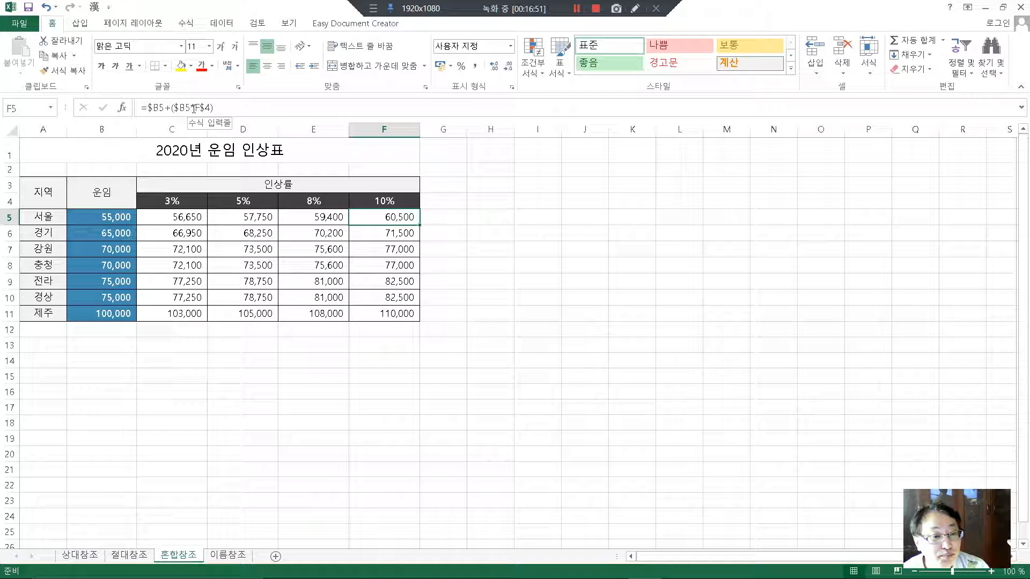
left_click_drag(193, 108, 210, 105)
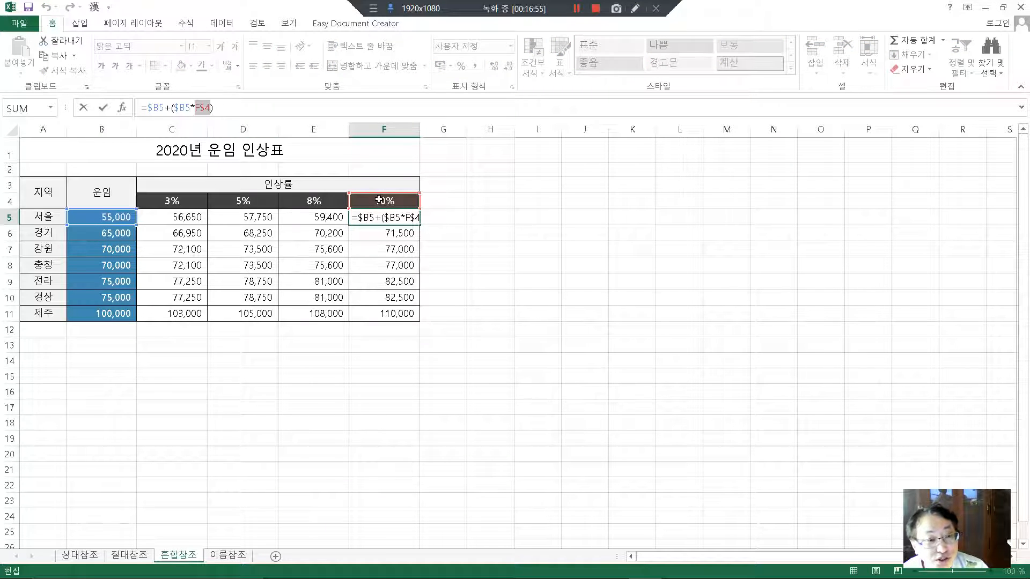
left_click(332, 205)
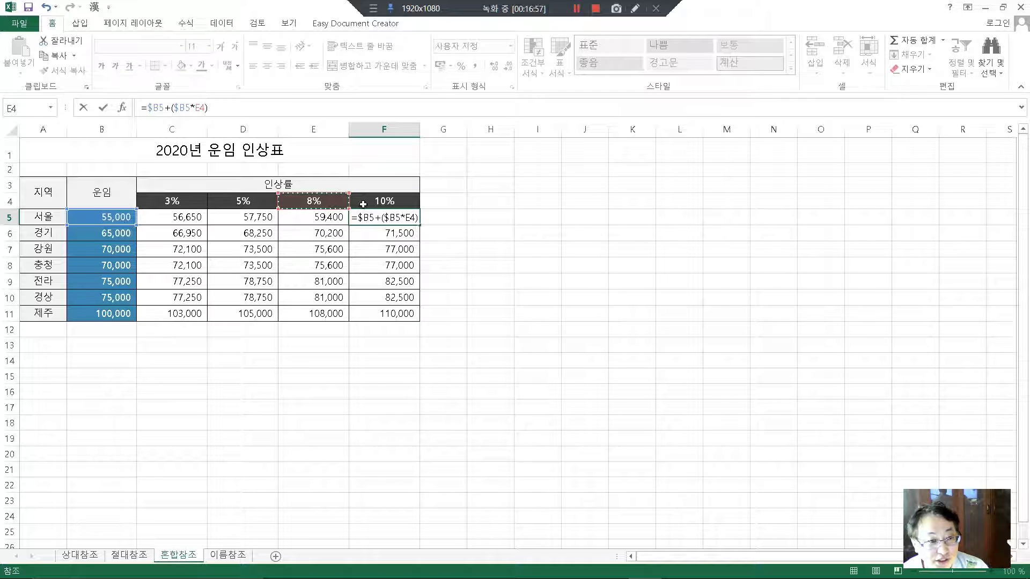
left_click(320, 214)
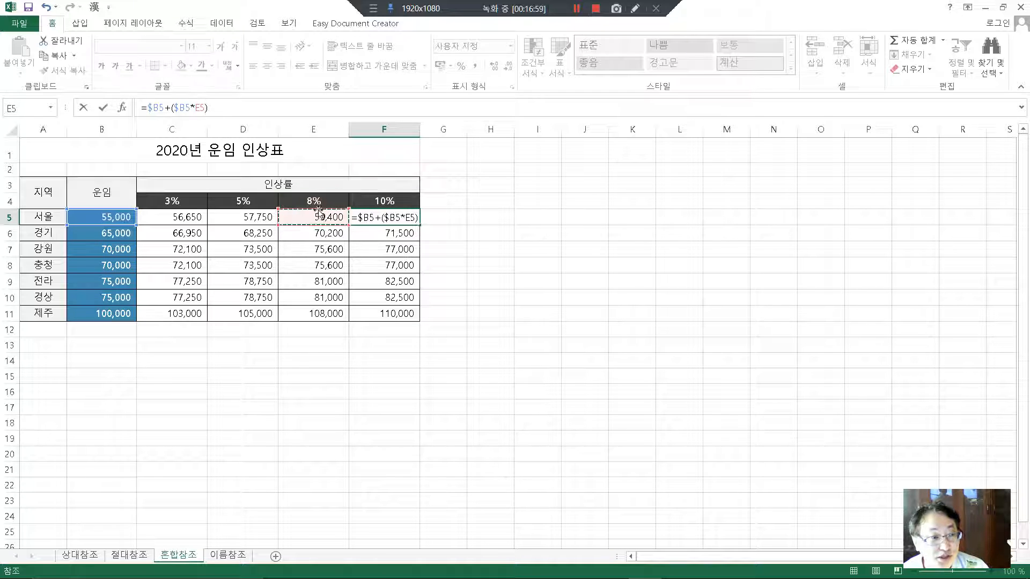
key("Return")
left_click(370, 201)
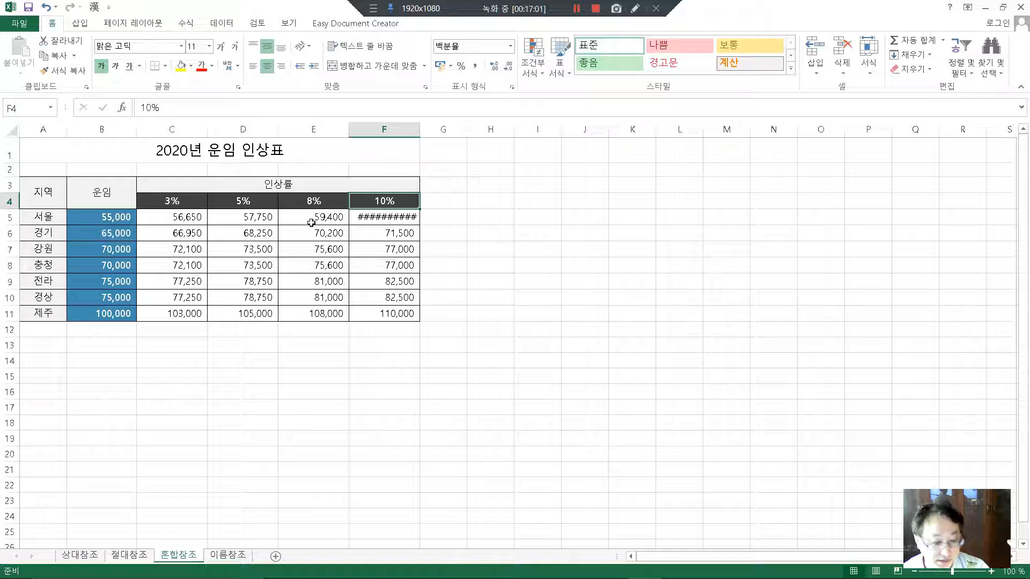
left_click(492, 172)
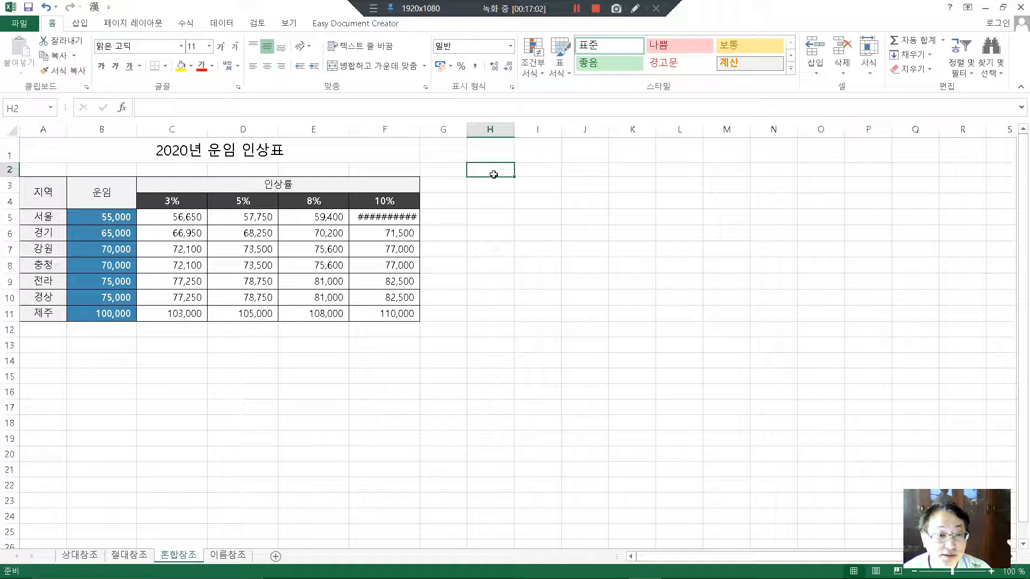
Restore the 10% fare in F5 by filling the E5 formula across to it.
left_click(412, 218)
left_click(335, 220)
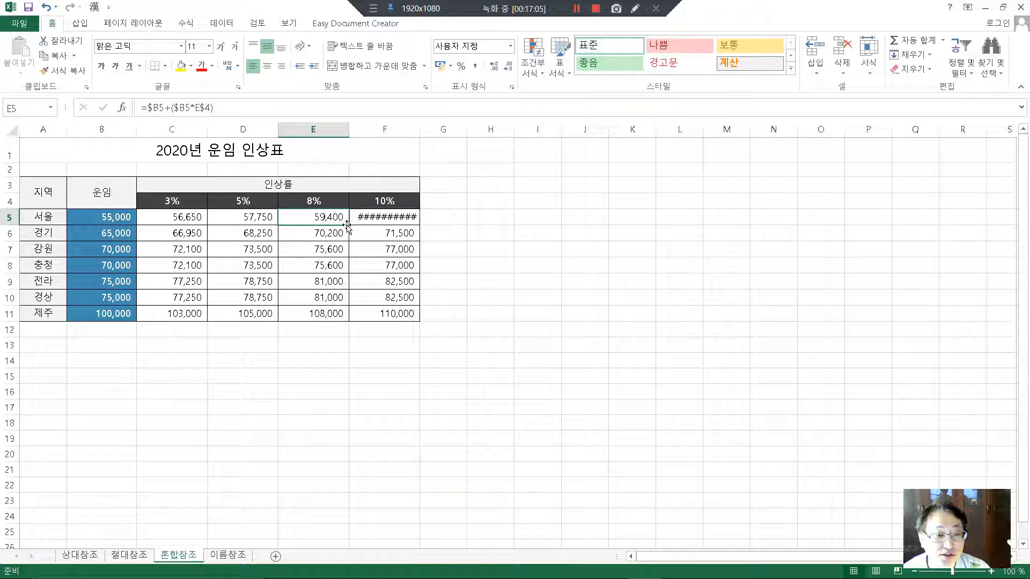
left_click_drag(346, 226, 411, 219)
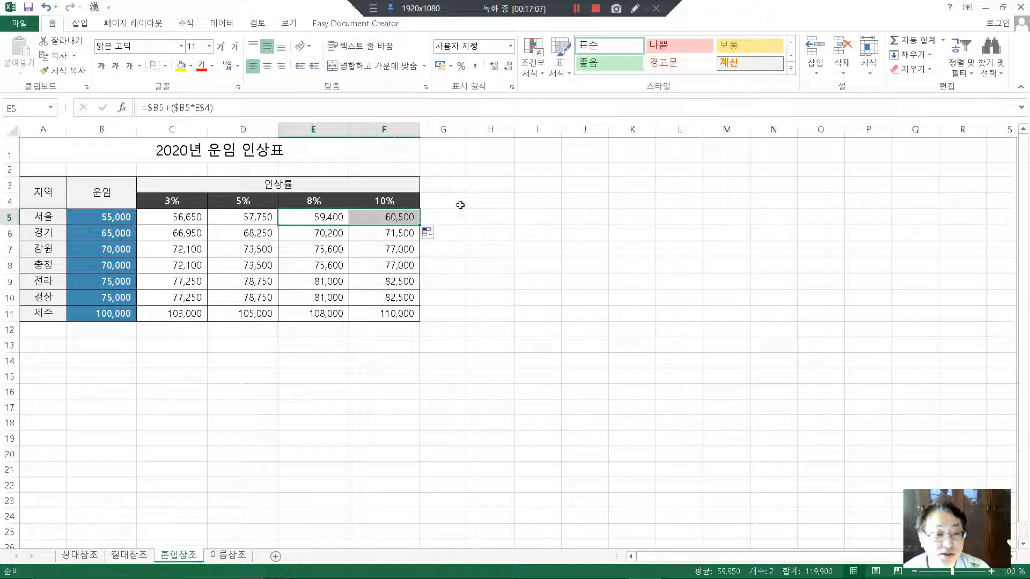
left_click(503, 190)
Examine the E5 formula's addition and multiplication operators, their calculation order and the $B5 reference.
left_click(309, 223)
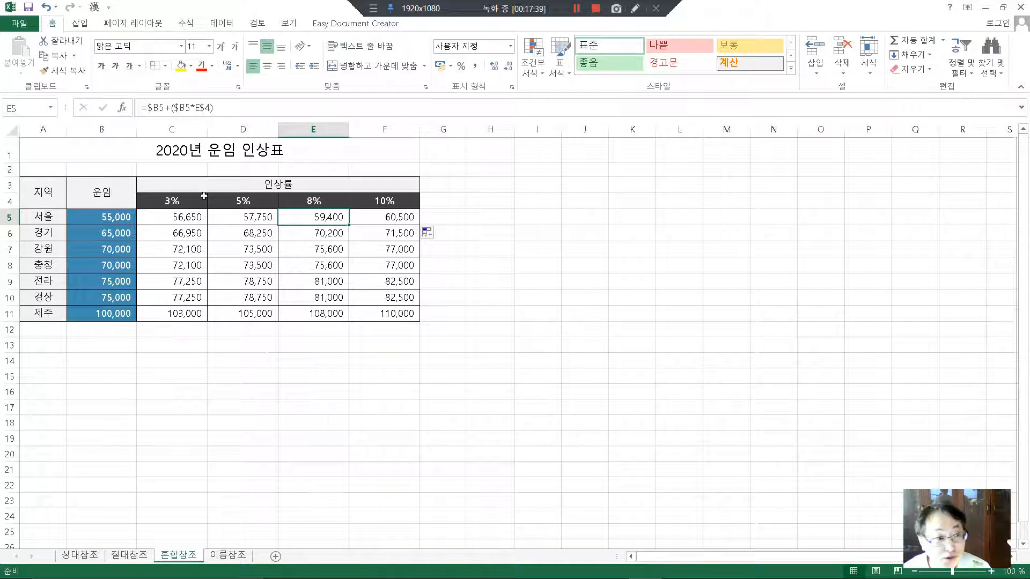
left_click(144, 109)
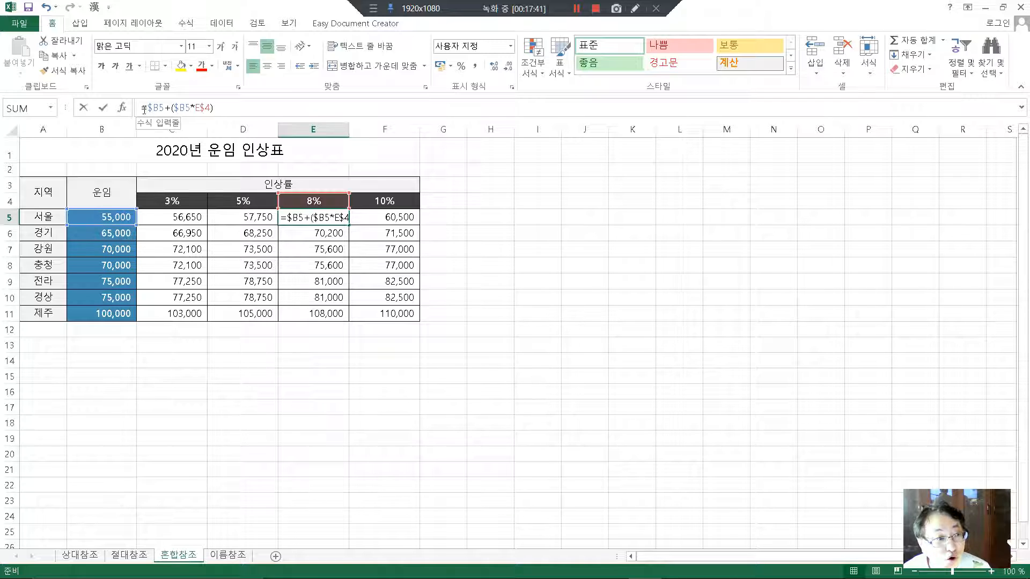
left_click_drag(146, 107, 222, 111)
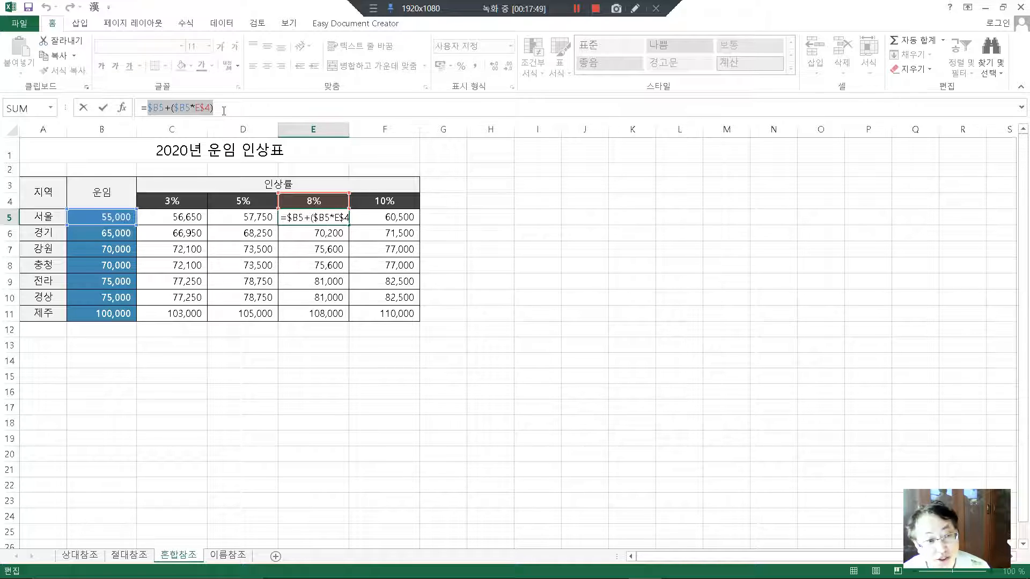
left_click(224, 110)
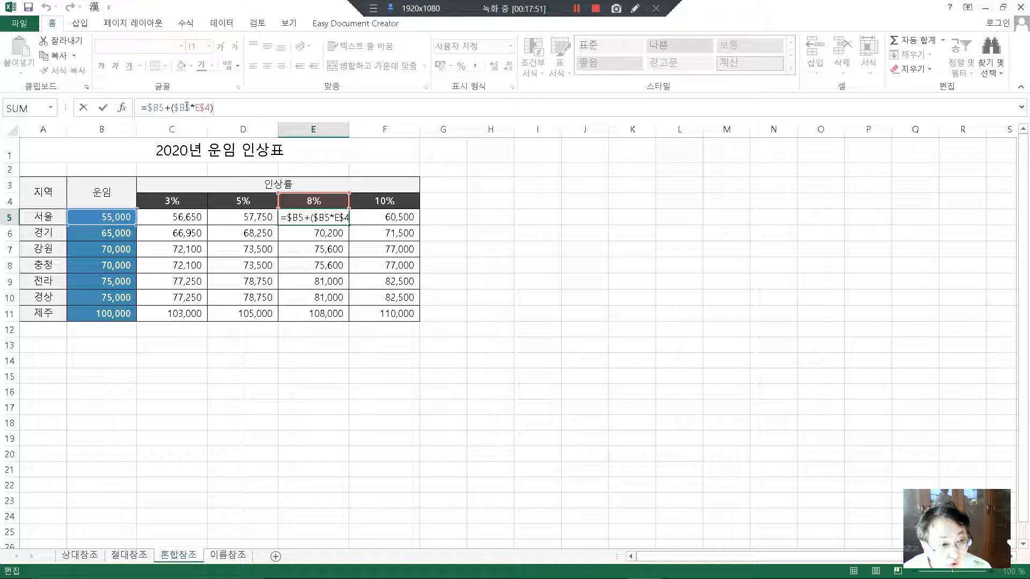
double_click(166, 108)
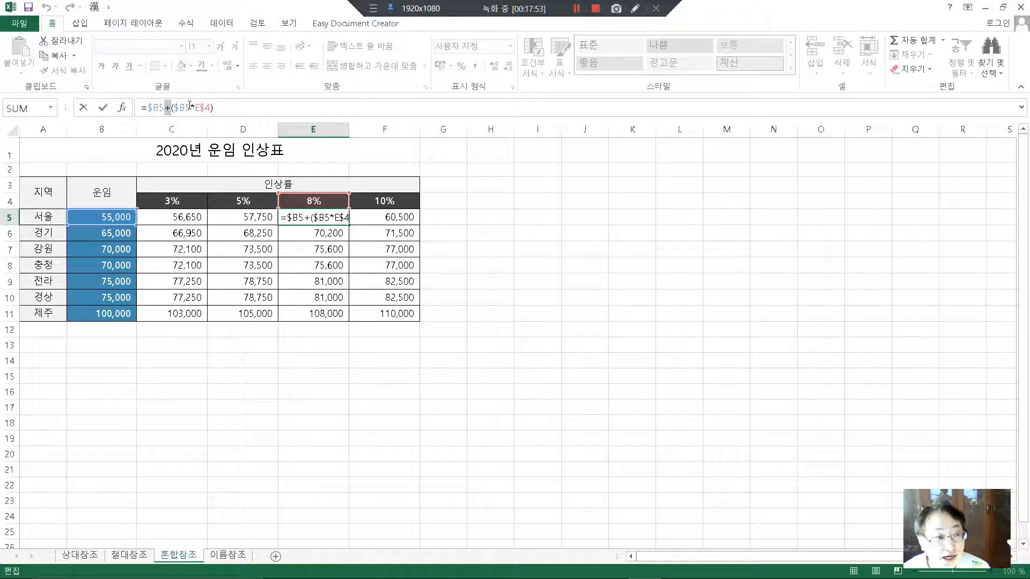
left_click(192, 107)
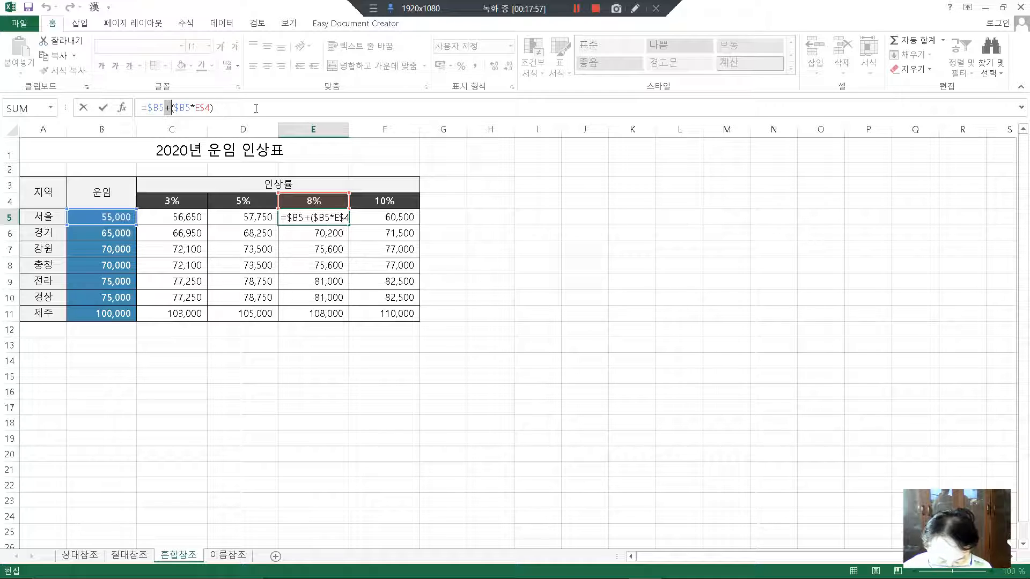
double_click(192, 107)
left_click_drag(196, 109, 164, 108)
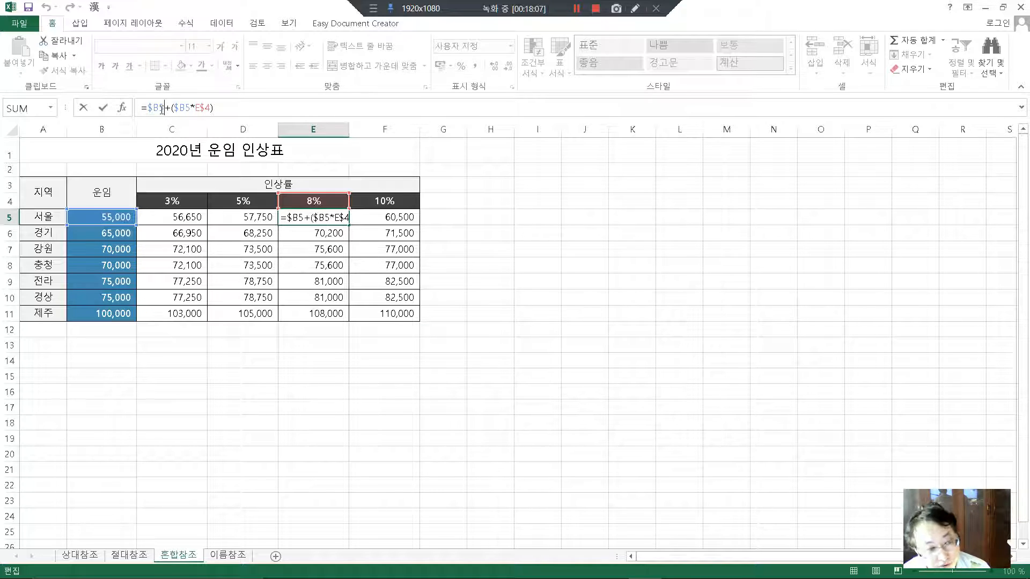
left_click_drag(147, 109, 157, 109)
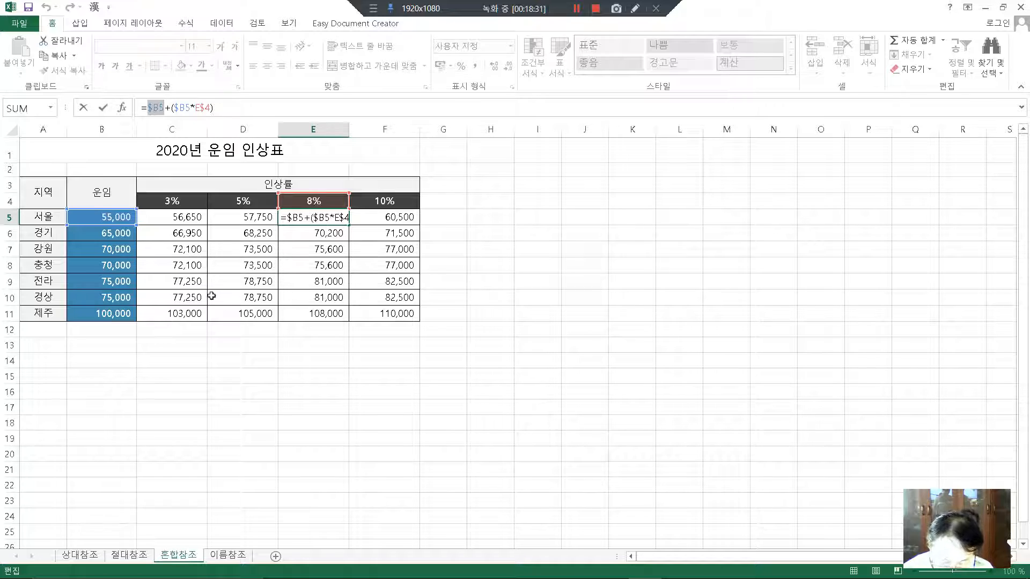
left_click(536, 171)
left_click(535, 171)
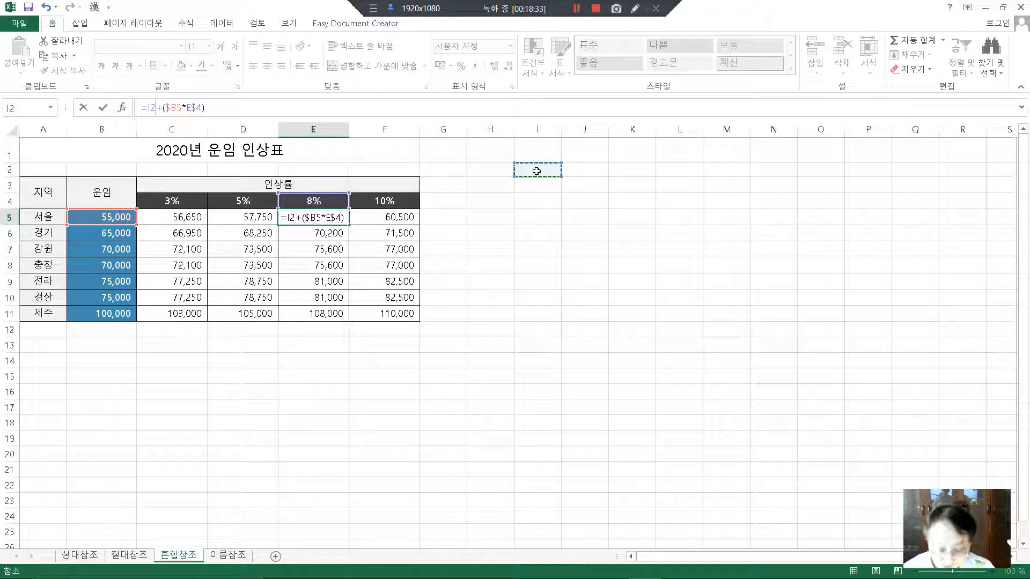
type("%")
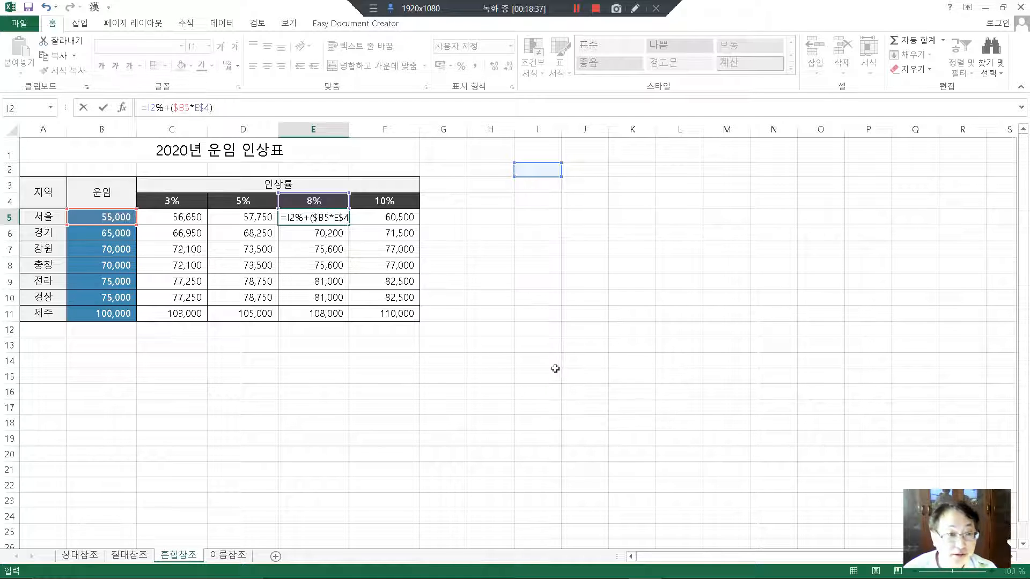
key("Escape")
Leave the E5 formula unchanged and enter the operator list %,^,*<,/,+,- in cell J2.
left_click(587, 165)
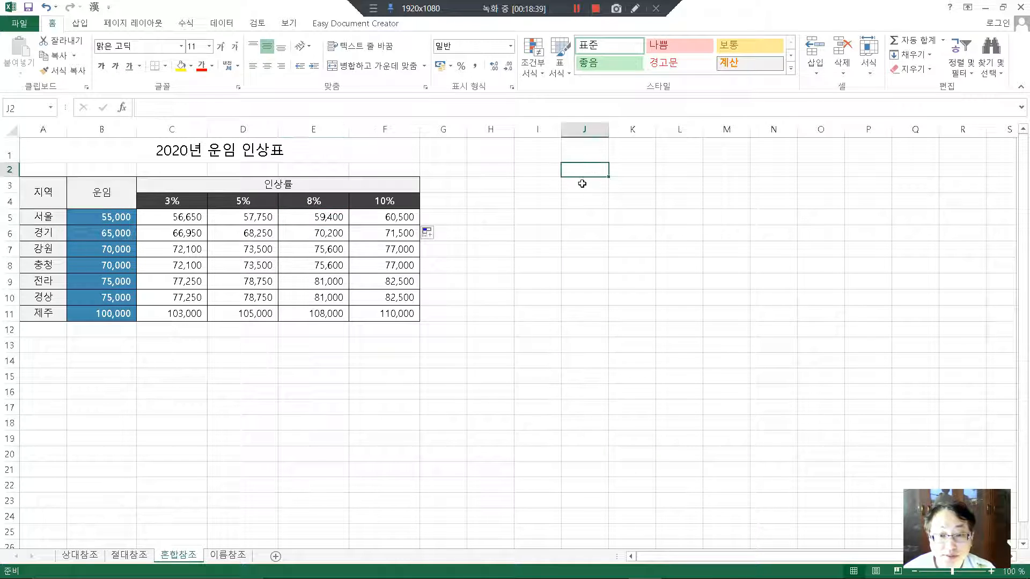
type("%")
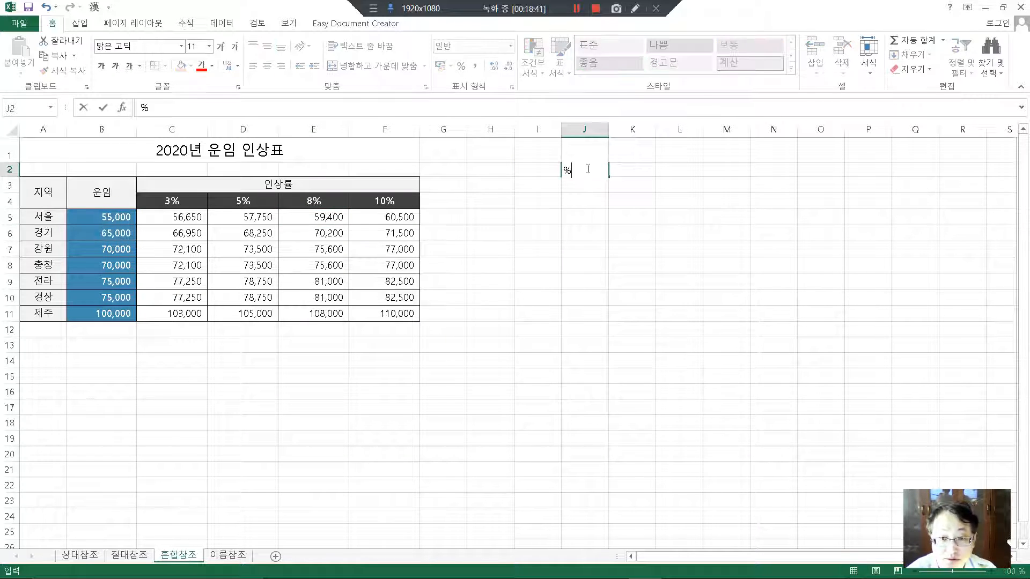
type(",^,*</,")
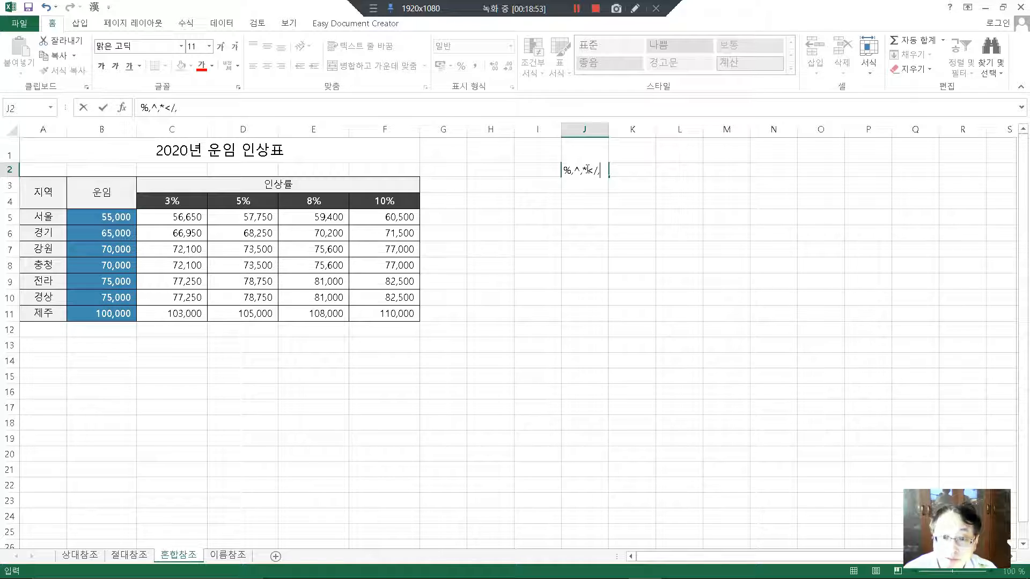
key("Left")
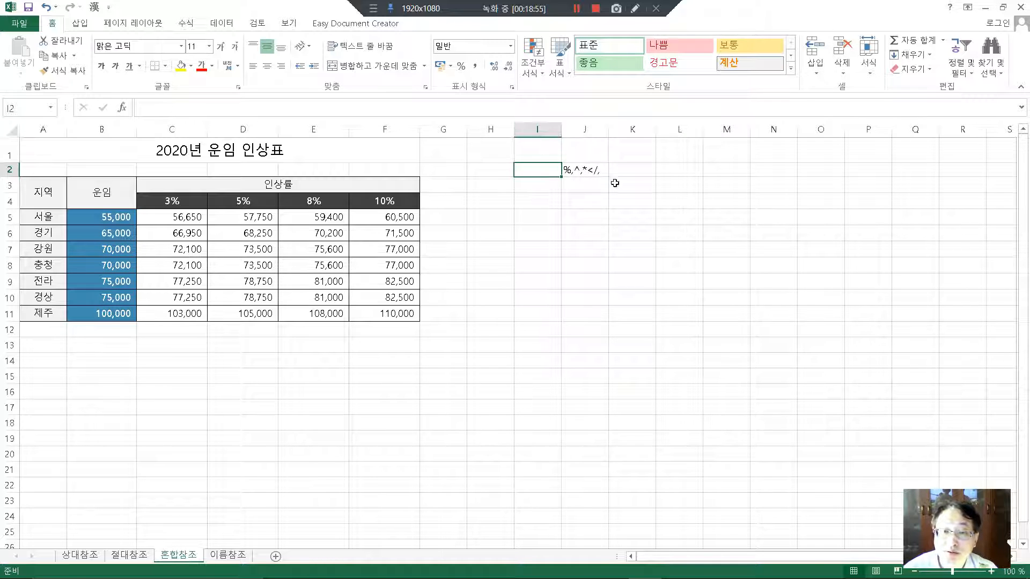
double_click(584, 169)
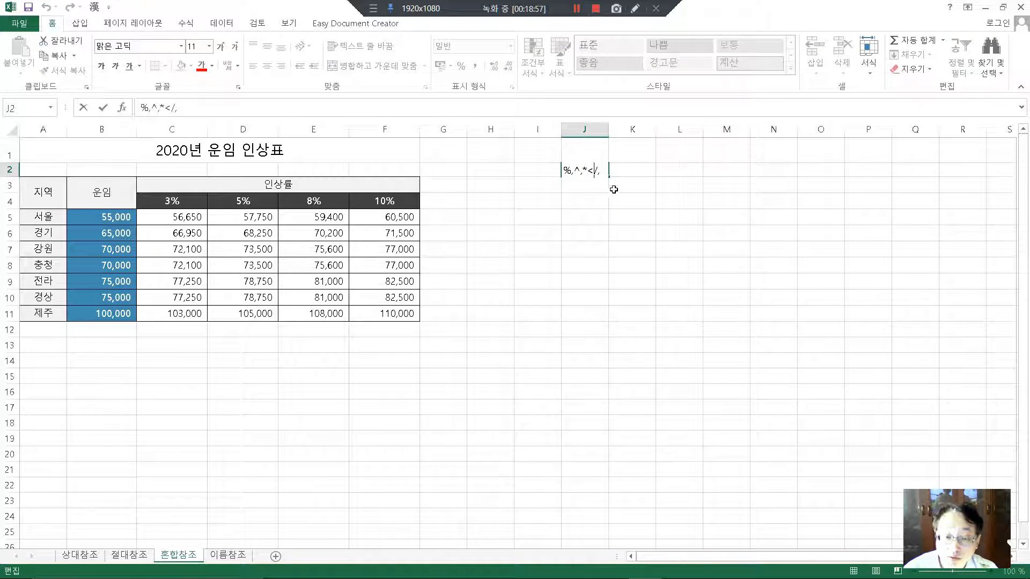
type(",")
key("Right")
key("Right")
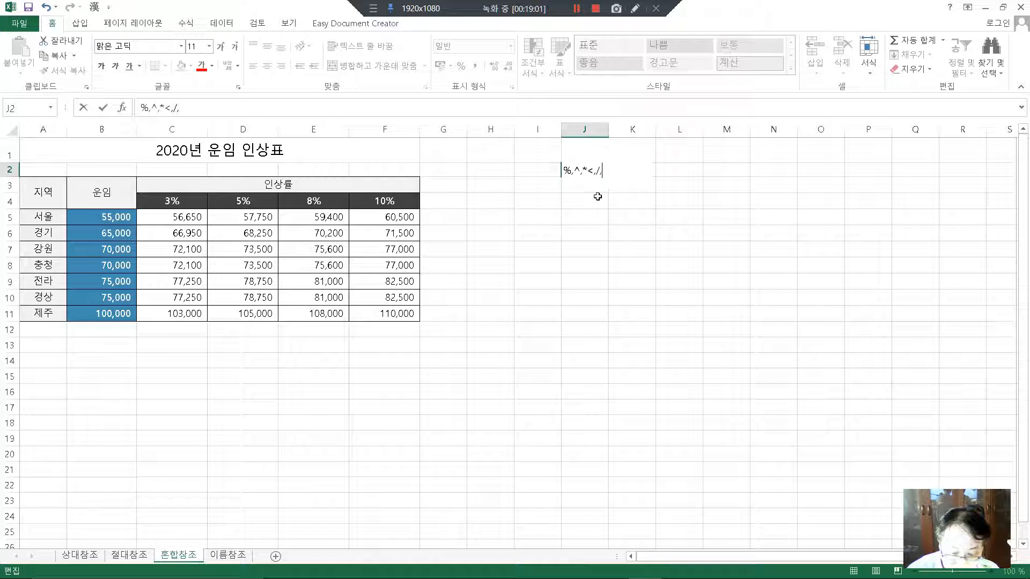
type("+,-")
left_click_drag(585, 265, 585, 249)
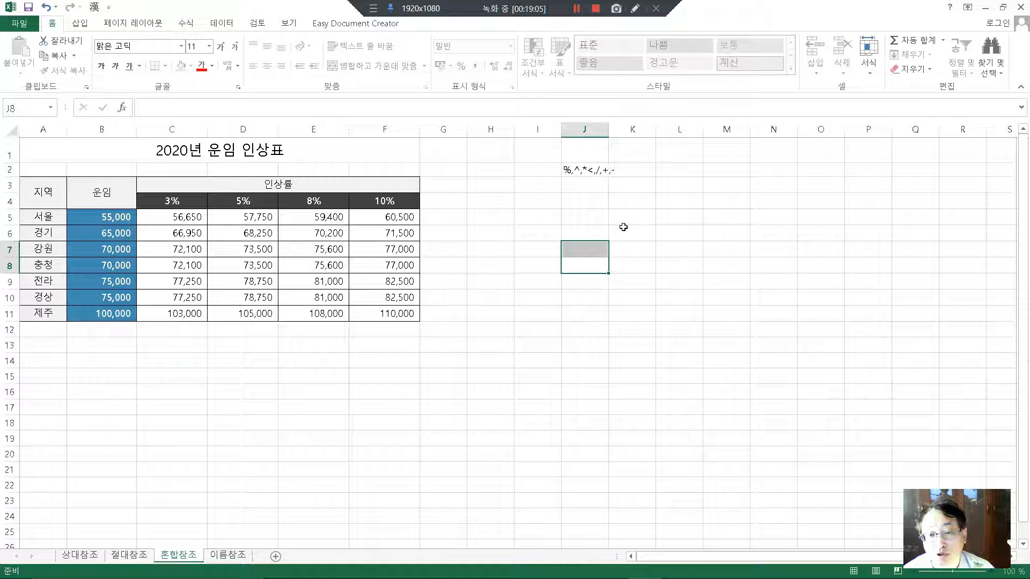
Set the operator list in J2 to font size 28, enlarging column J and row 2 to fit it.
left_click_drag(608, 129, 678, 142)
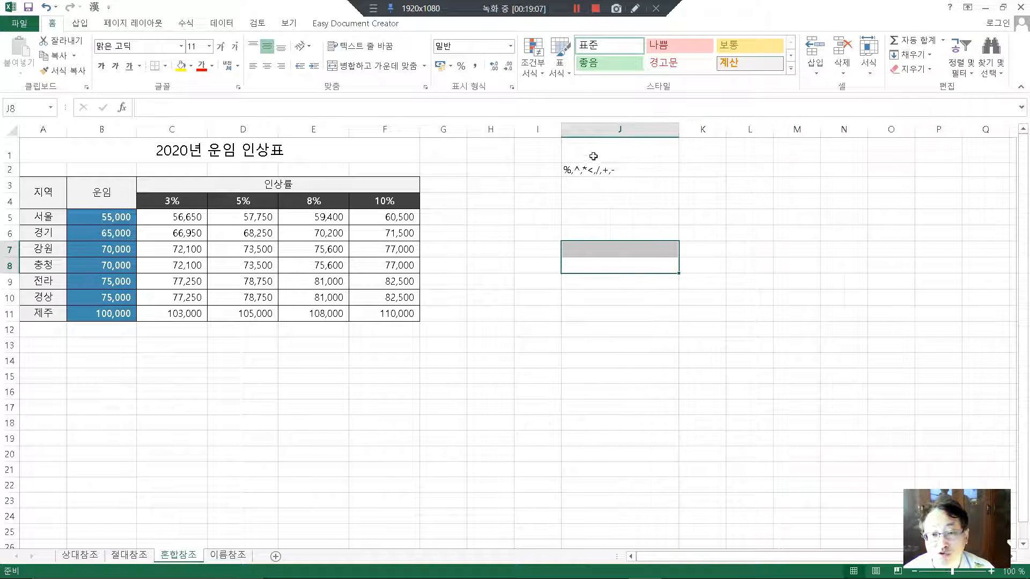
left_click(583, 170)
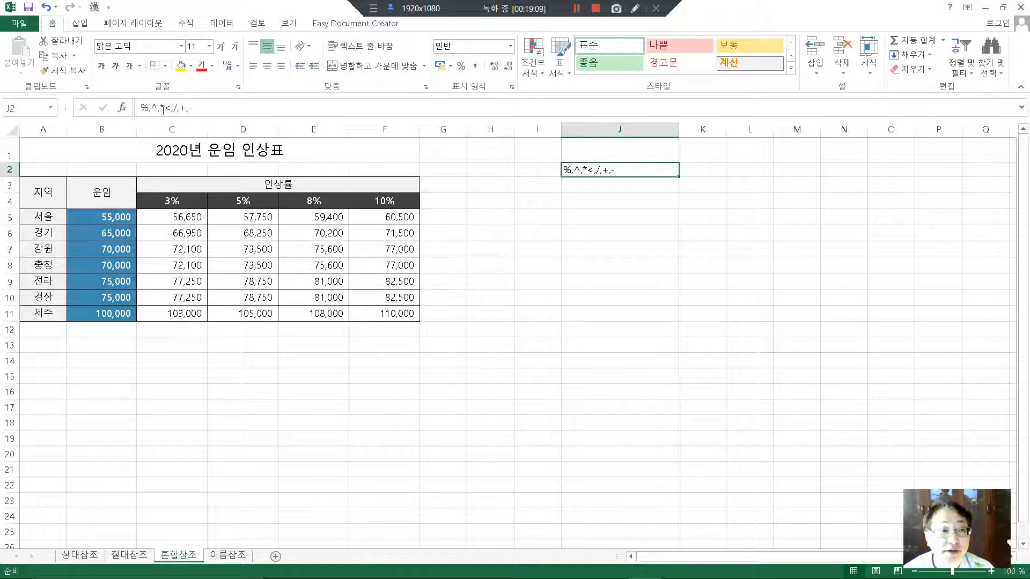
left_click(208, 46)
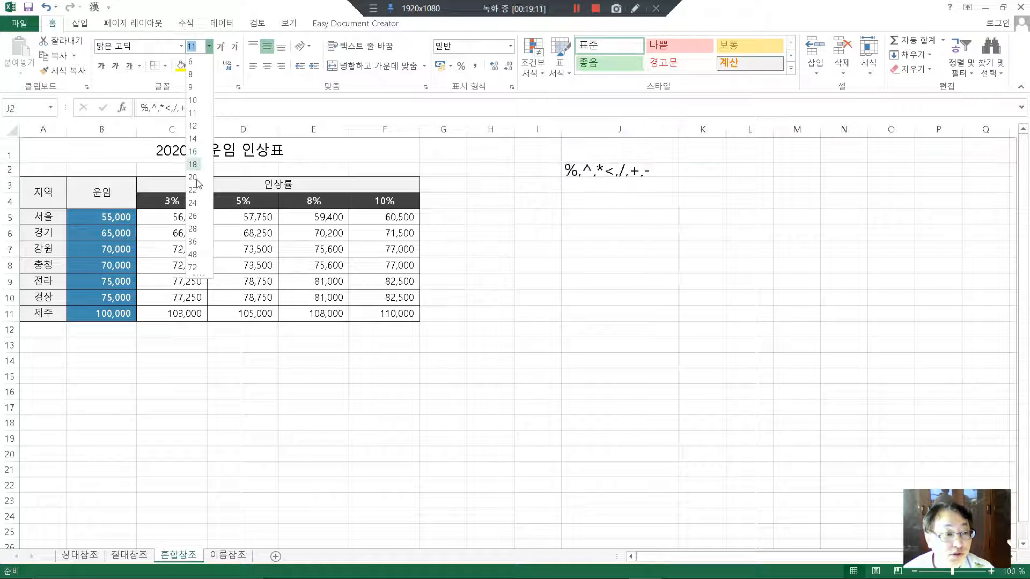
left_click(194, 229)
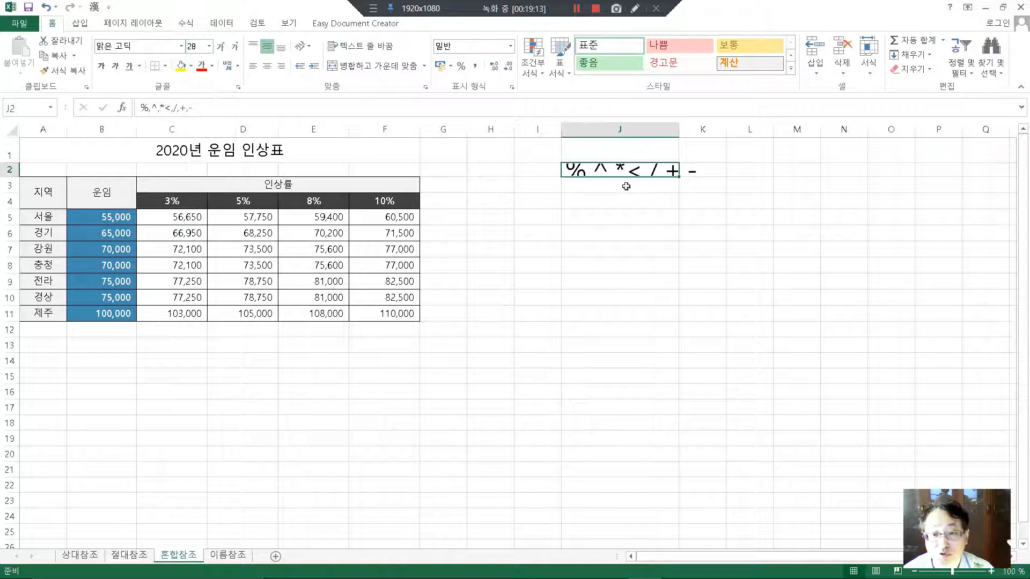
left_click_drag(11, 177, 11, 206)
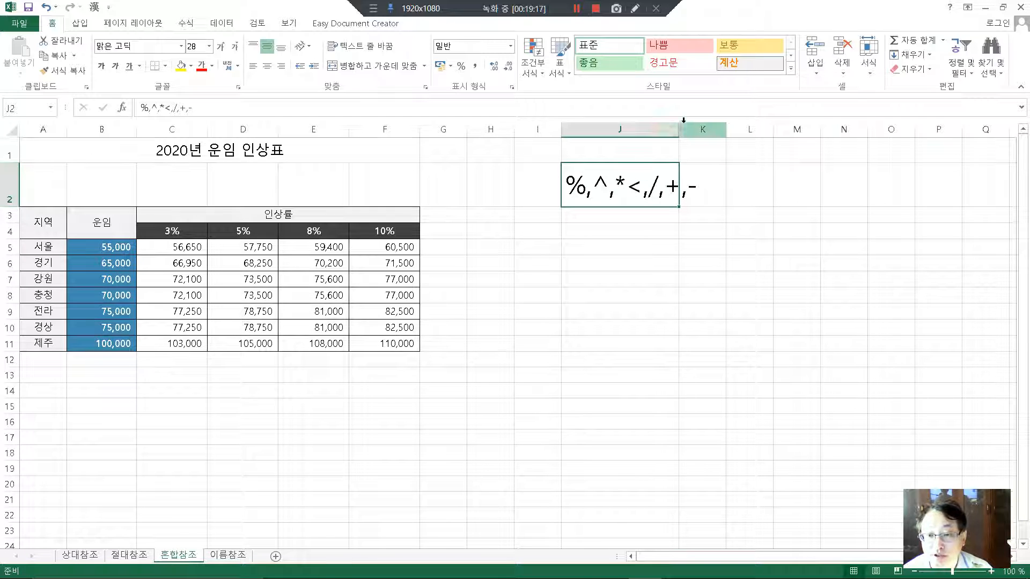
left_click_drag(679, 129, 742, 129)
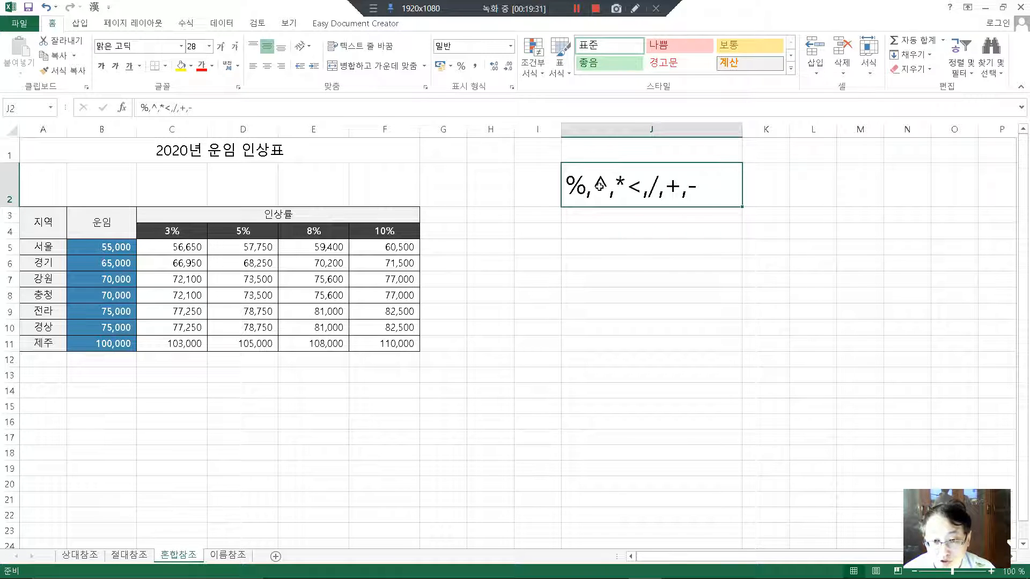
Remove the stray < from the operator list in J2 and append the label " :산술연산자".
double_click(636, 189)
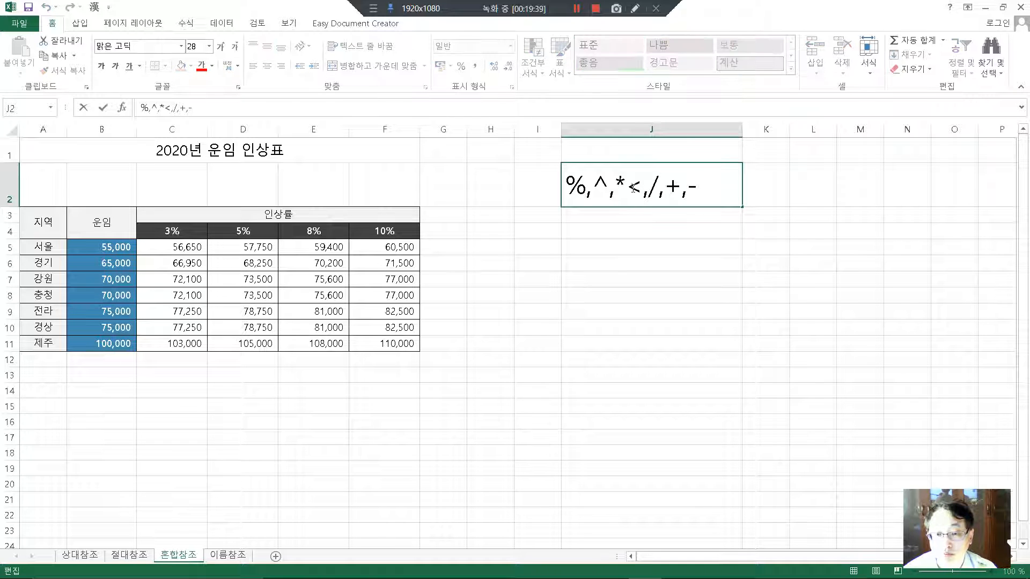
key("BackSpace")
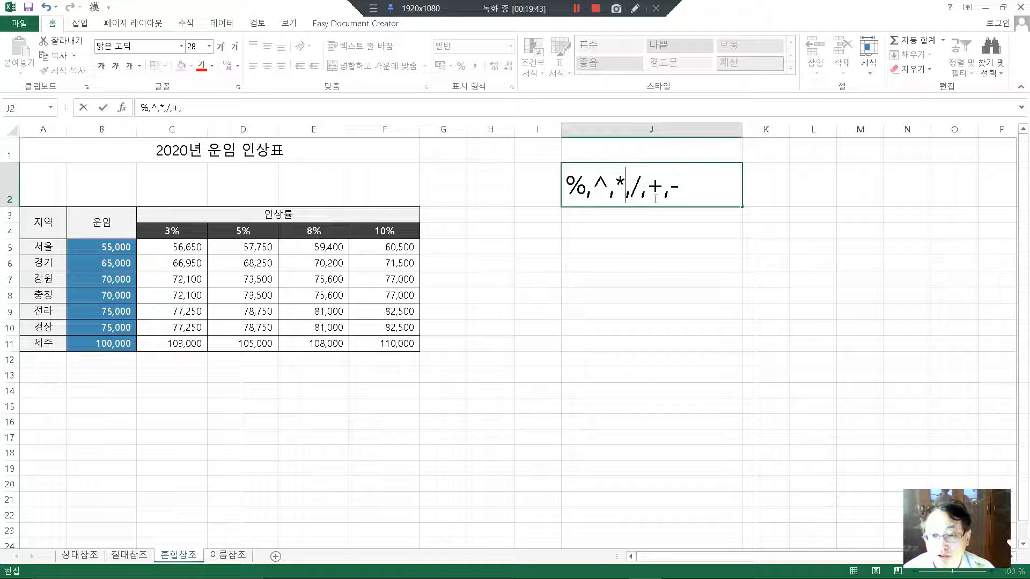
left_click(706, 193)
type(":tks")
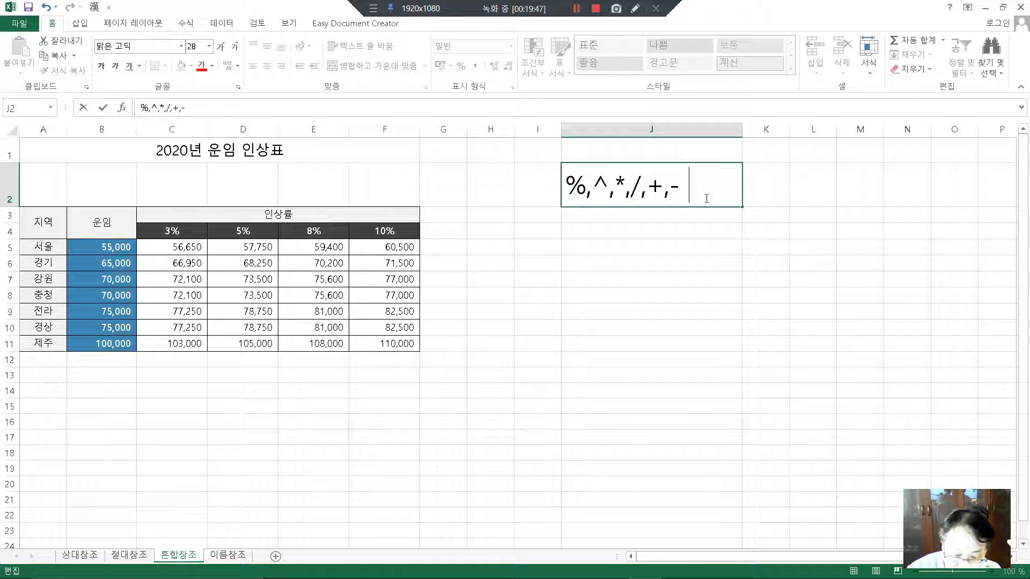
key("BackSpace")
key("BackSpace")
key("BackSpace")
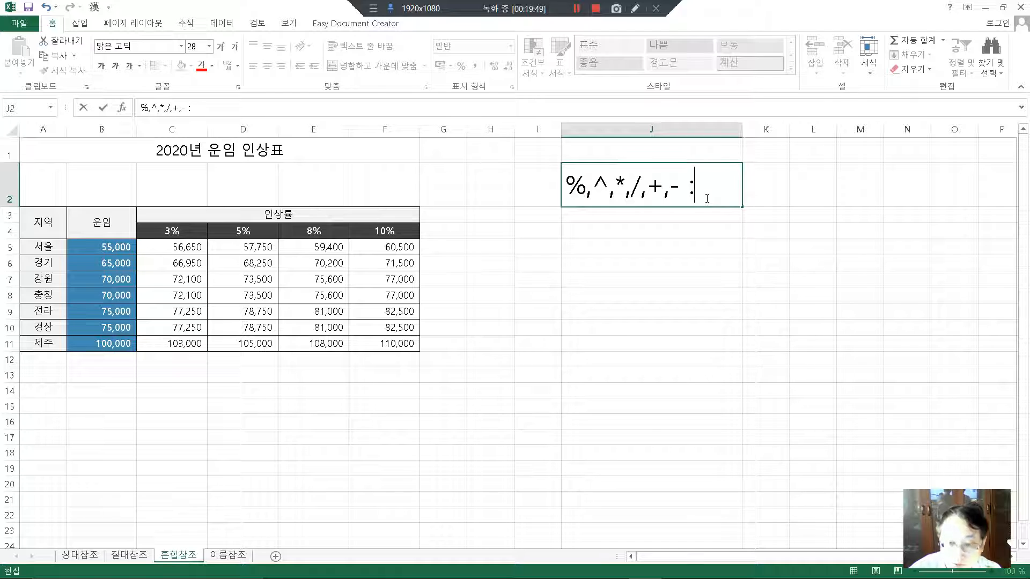
type("산술ㅇㅕㄴ")
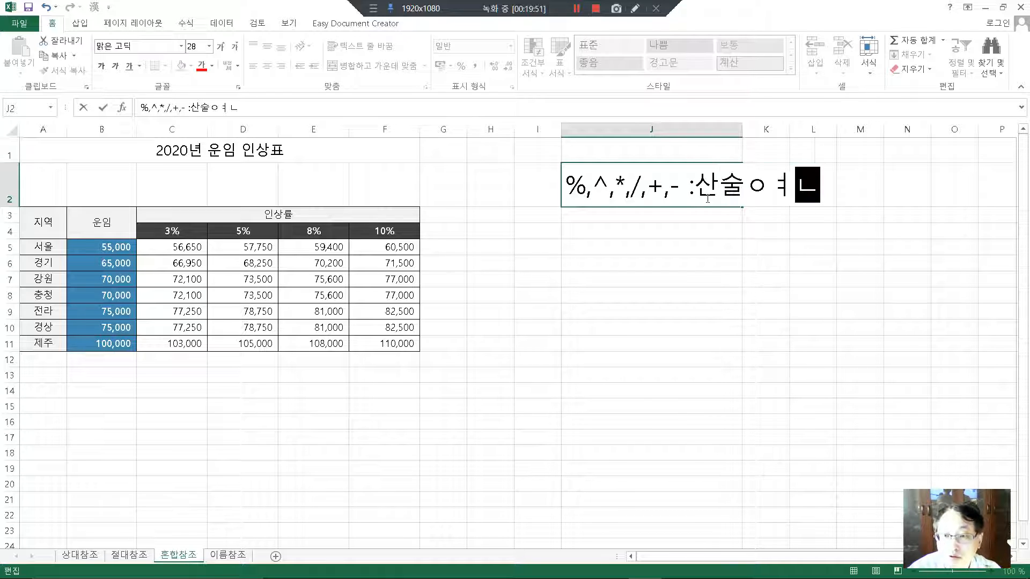
key("BackSpace")
key("BackSpace")
type("연산자")
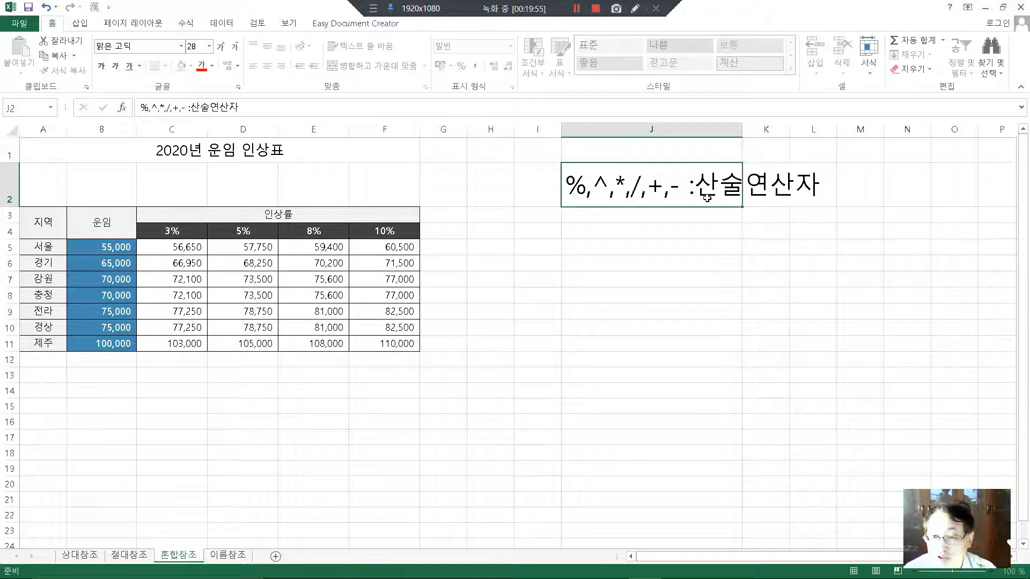
key("Return")
Widen column J until the whole arithmetic operator text in J2 fits inside the cell.
double_click(720, 194)
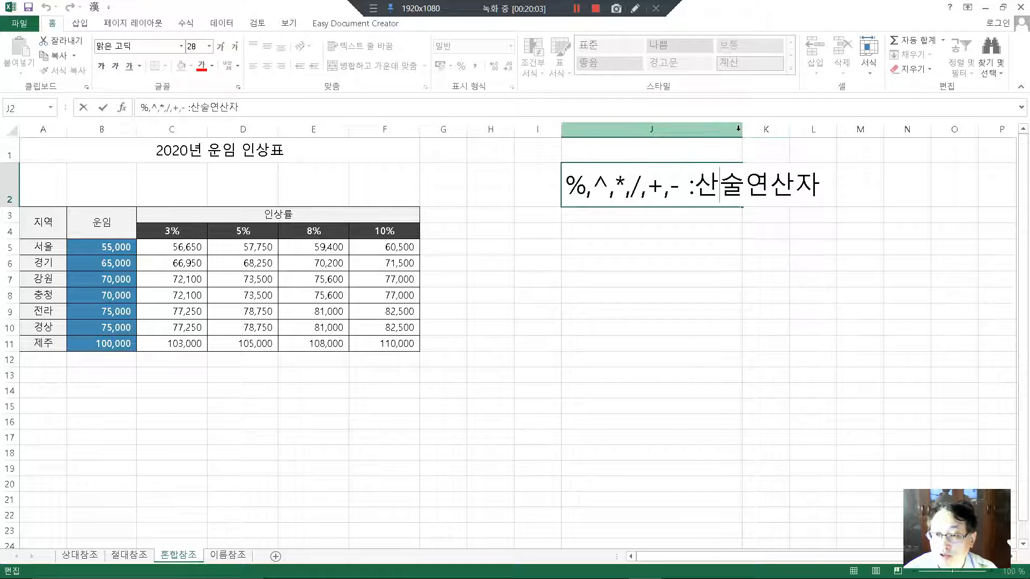
left_click(744, 132)
left_click_drag(743, 130, 837, 128)
double_click(831, 192)
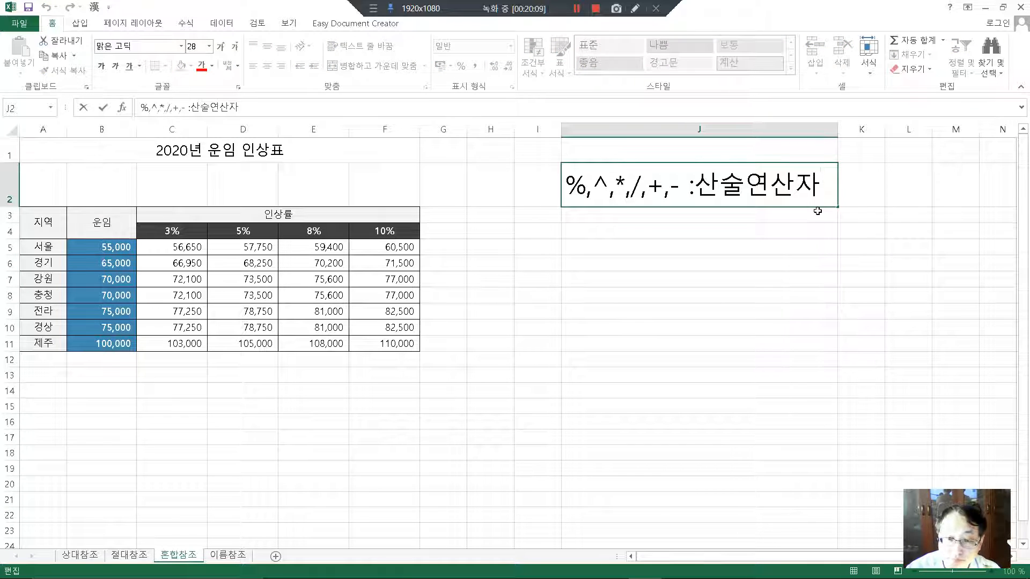
Make row 3 taller and enter "& : 문자연산자" in J3 at font size 26.
left_click(817, 211)
left_click_drag(12, 223, 11, 270)
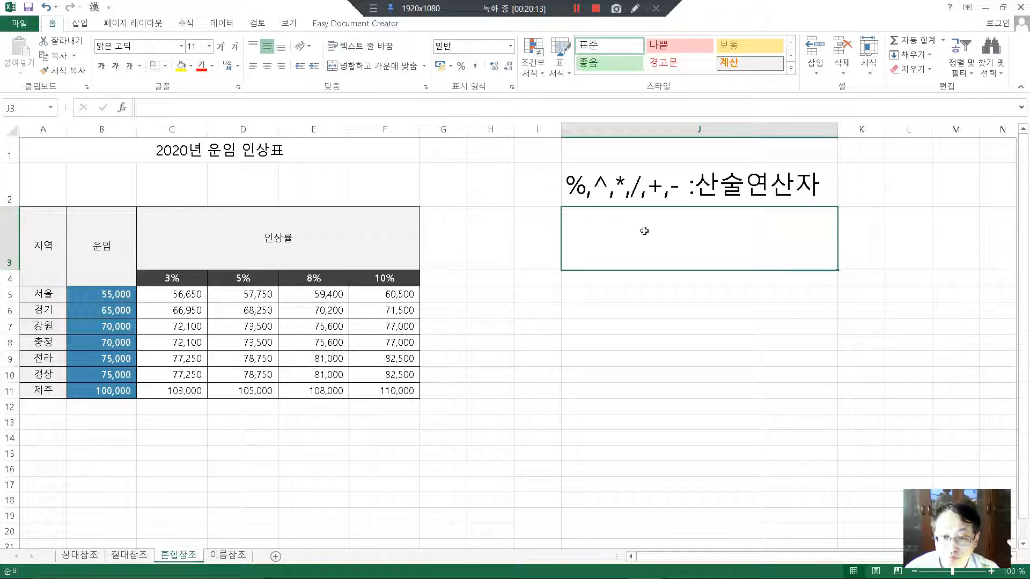
double_click(646, 246)
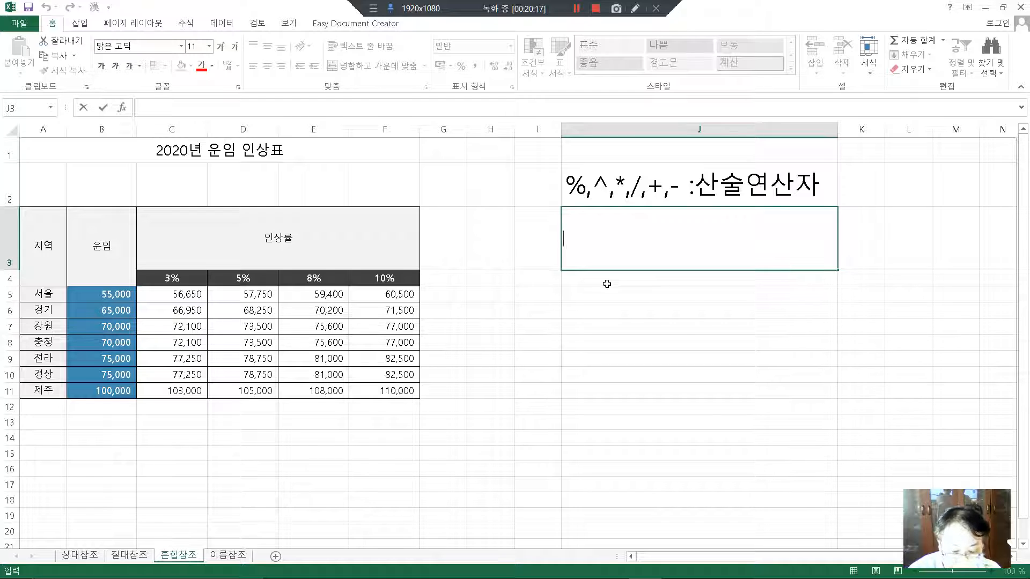
type("&")
left_click_drag(580, 239, 563, 238)
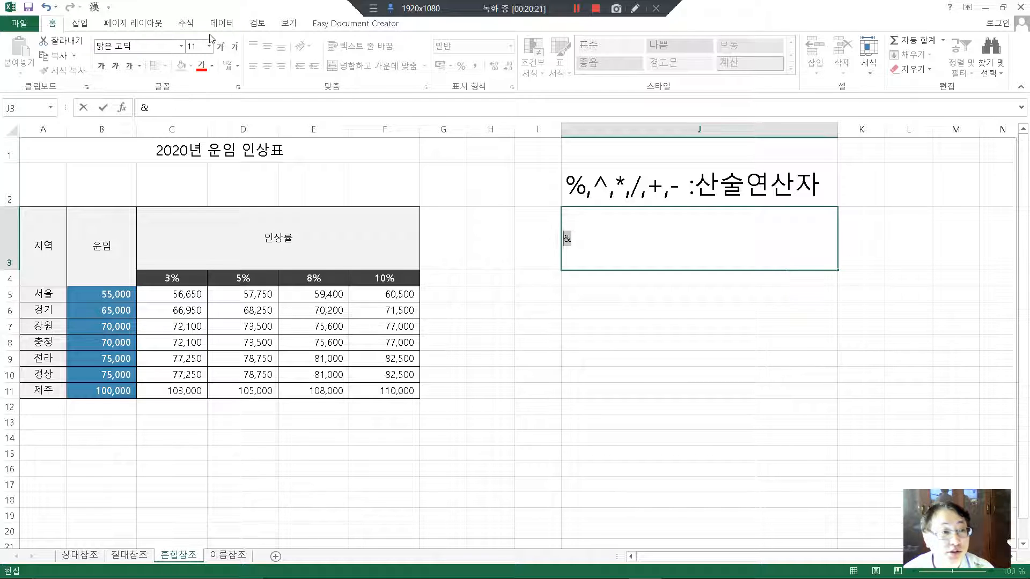
left_click(210, 47)
left_click(198, 215)
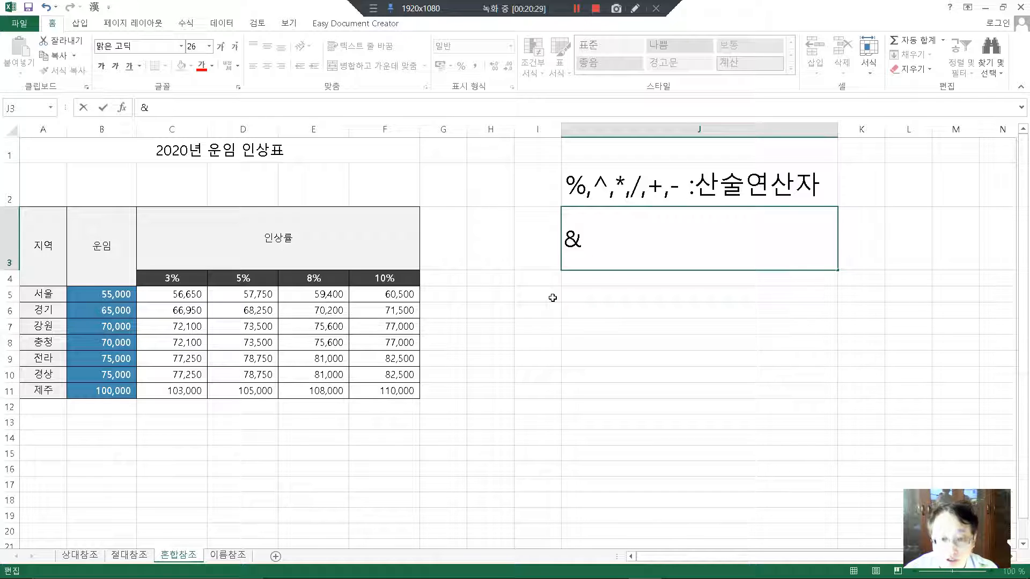
type(": 문")
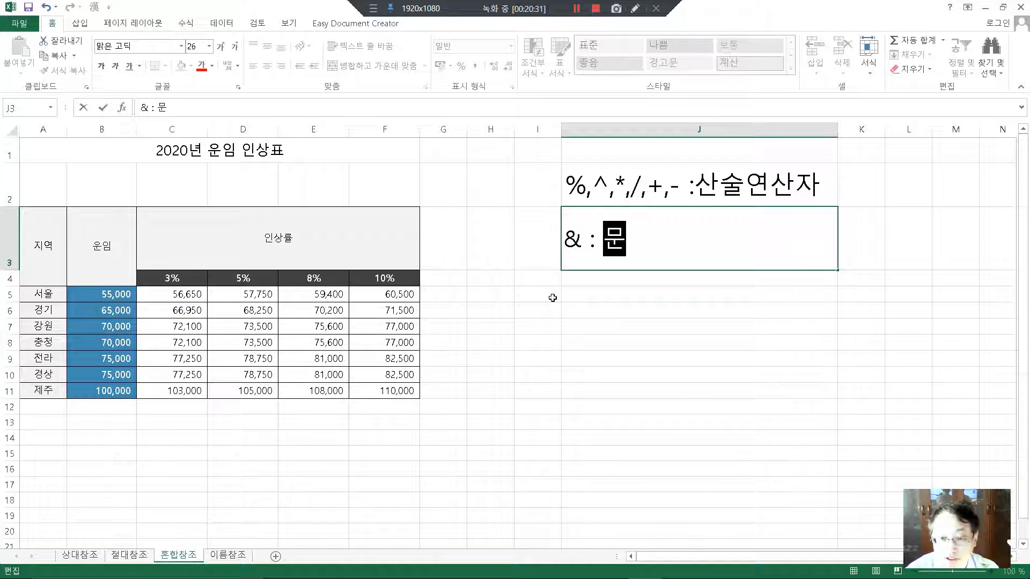
type("자연산자")
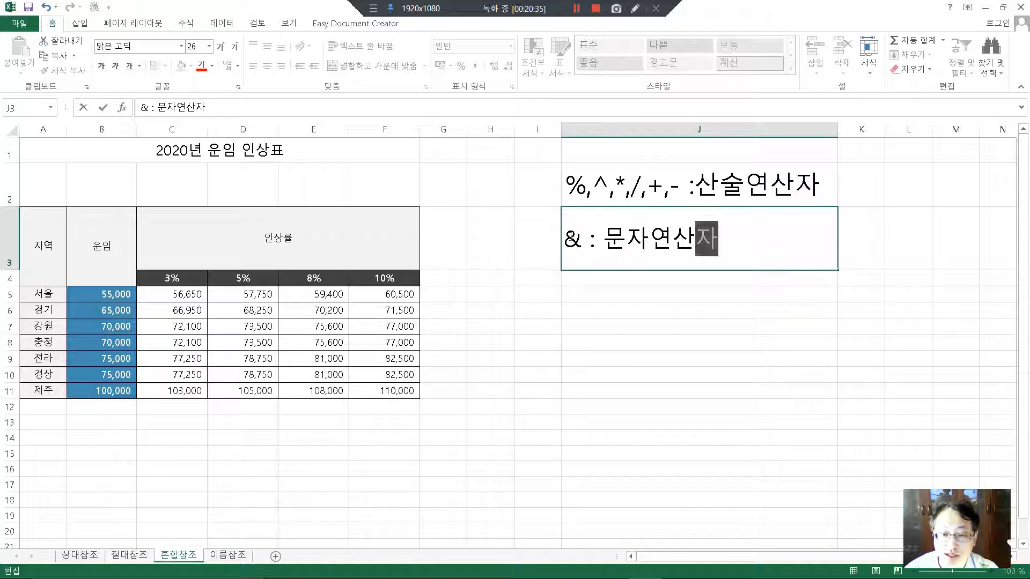
left_click(575, 276)
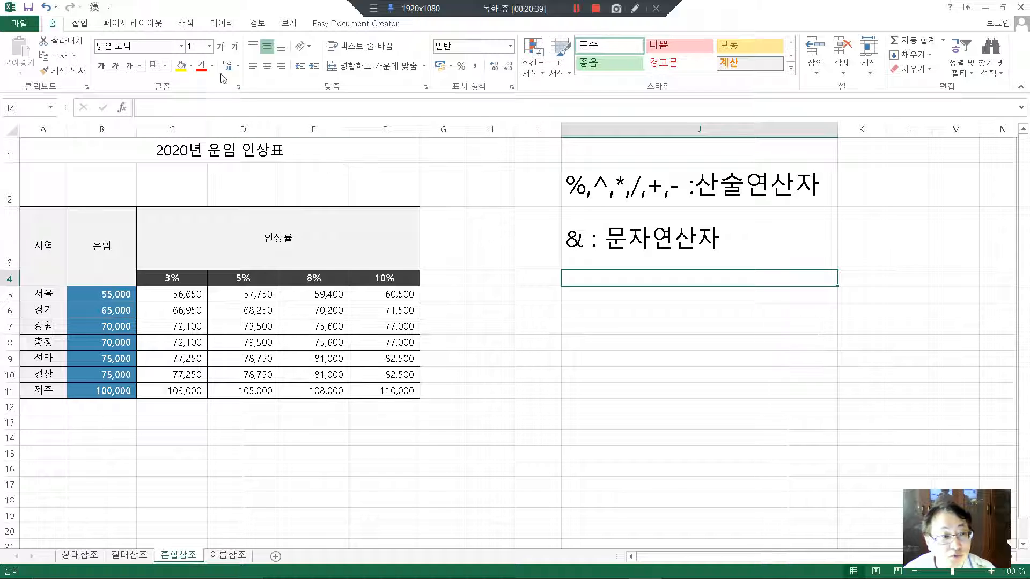
Set cell J4 to font size 26 and make row 4 taller, ready for text entry.
left_click(209, 46)
left_click(194, 218)
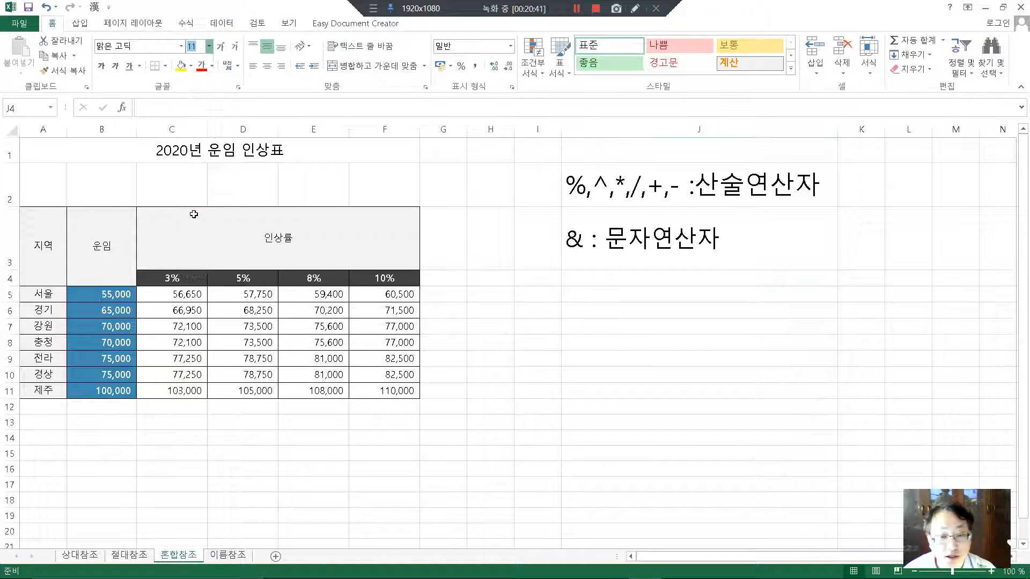
left_click_drag(9, 286, 10, 319)
double_click(606, 298)
double_click(607, 299)
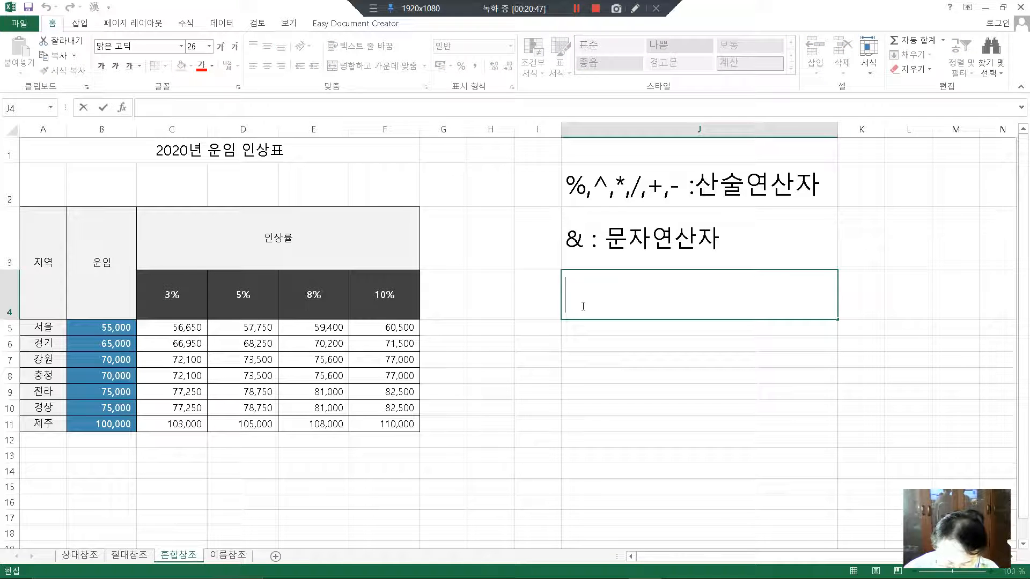
Enter the label "비교연산자:" in cell J4.
type("비교")
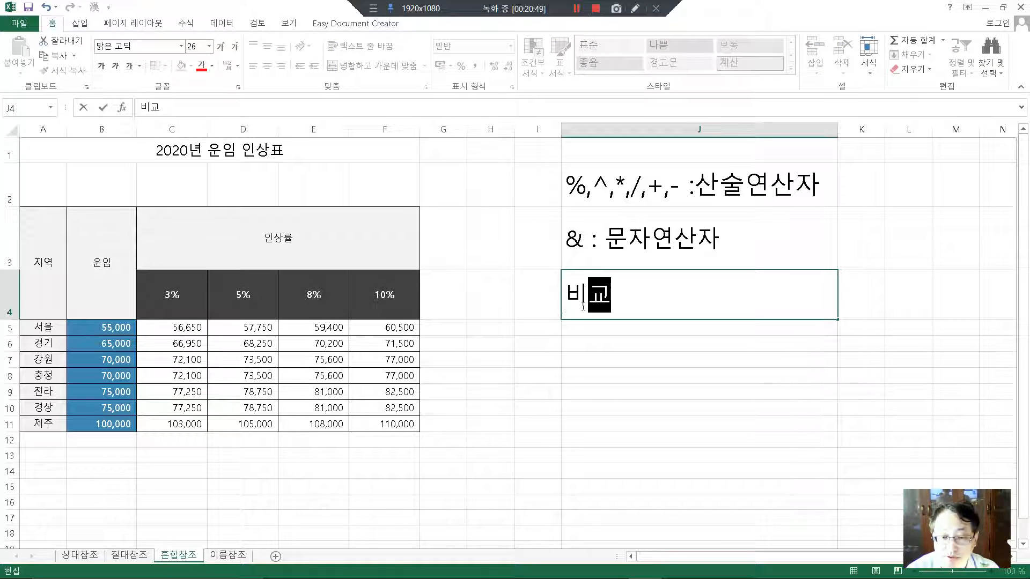
type("연산자")
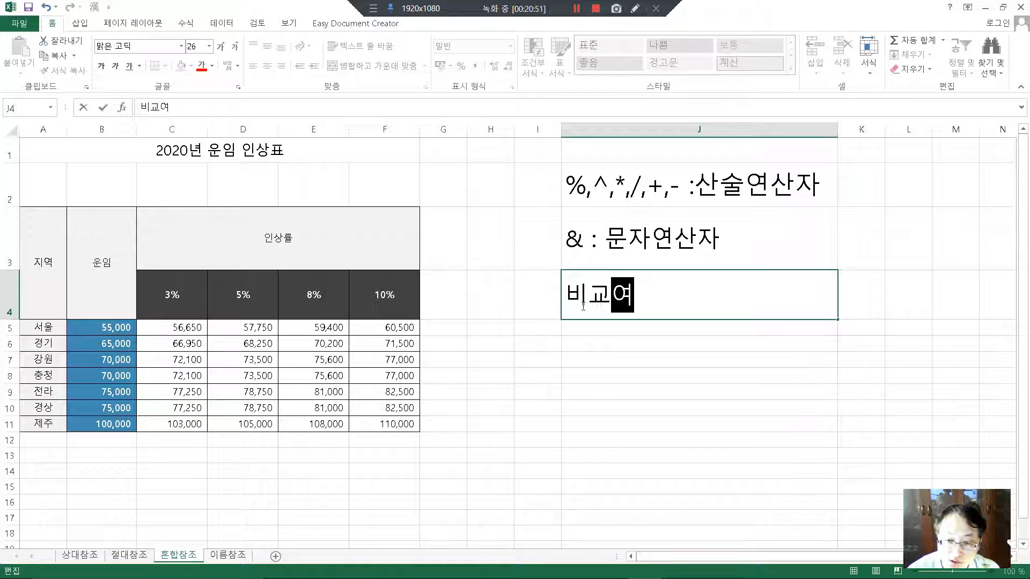
type(":")
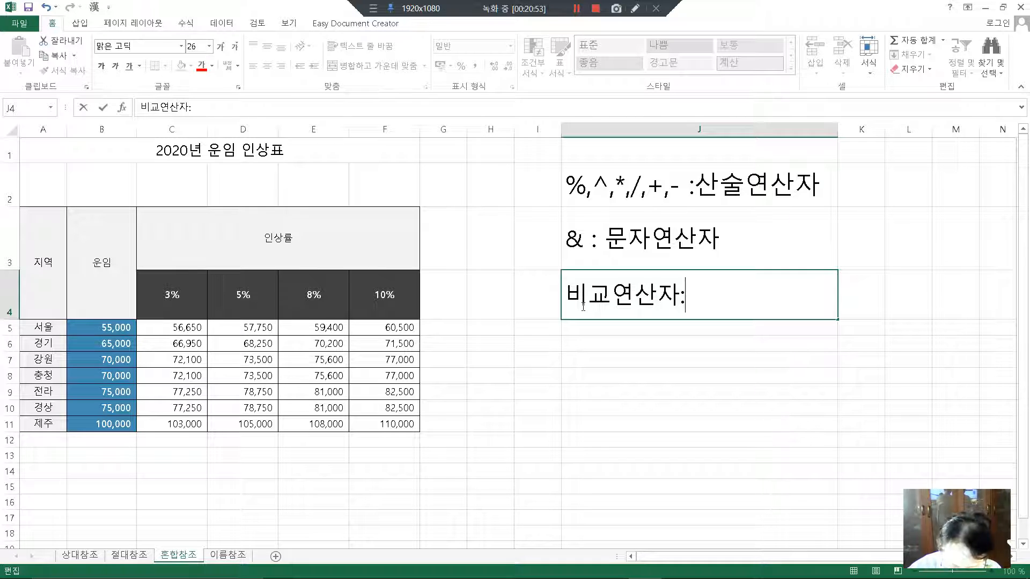
Complete J4 with the comparison operators " =,>,>=,<,<=,<>" after the label and widen column J until the whole text fits.
type(" =.>")
key("BackSpace")
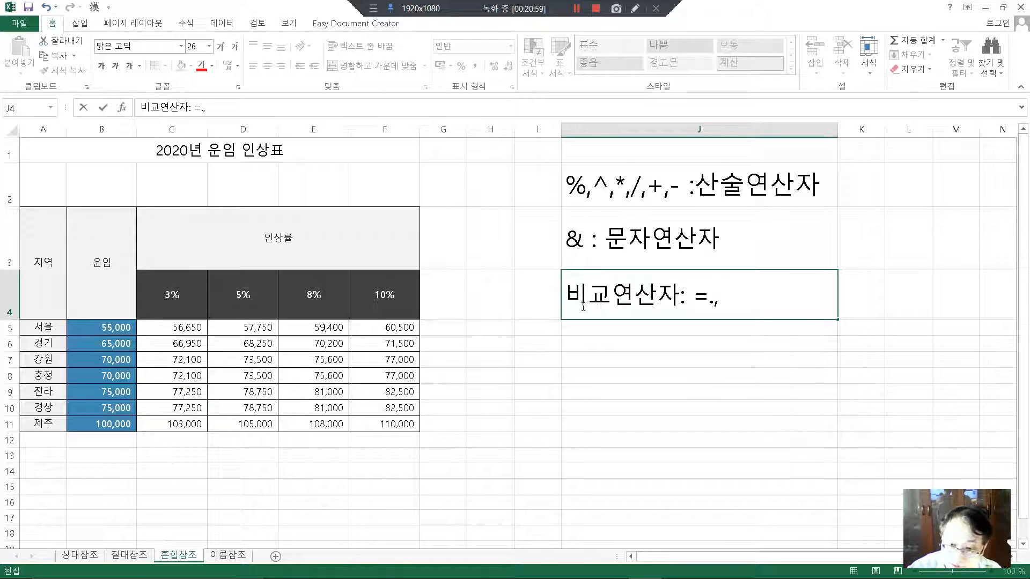
type(",>")
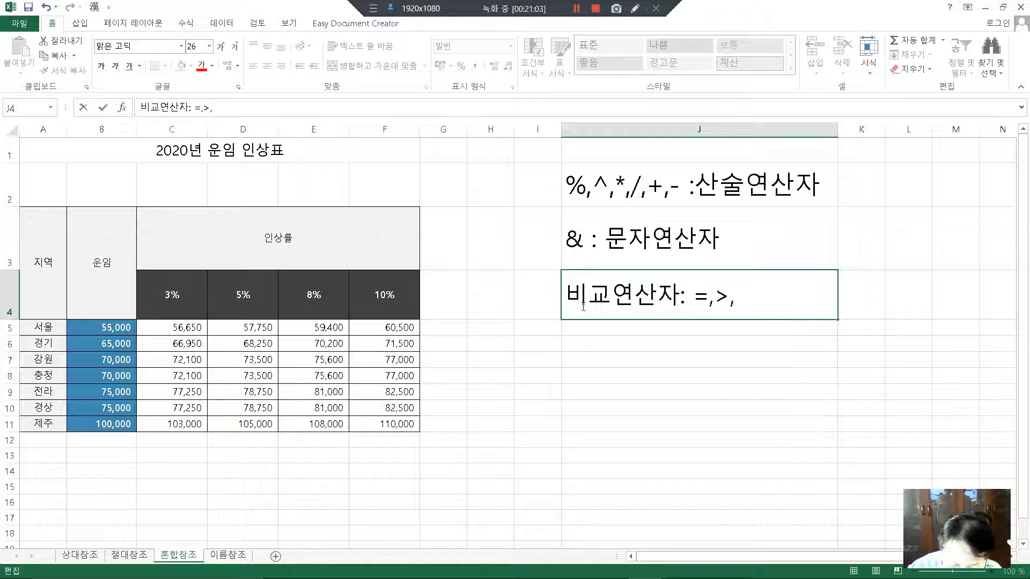
type(",")
type(">")
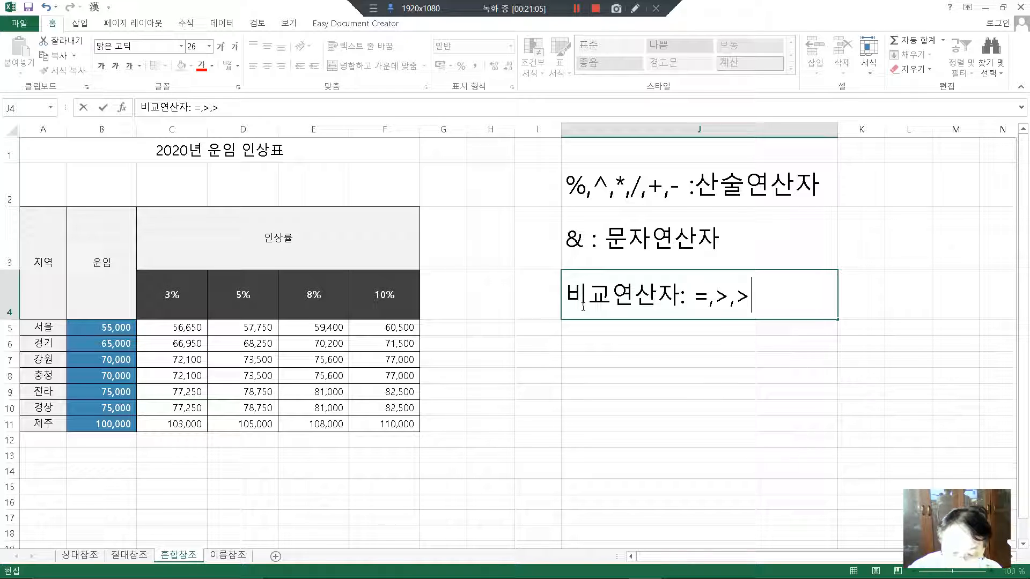
type("=,")
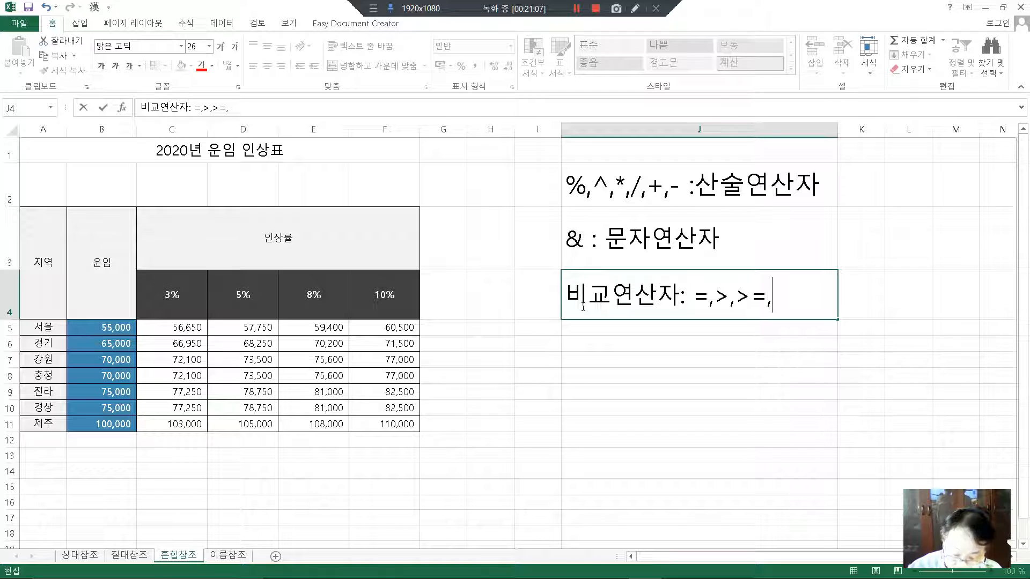
type("<")
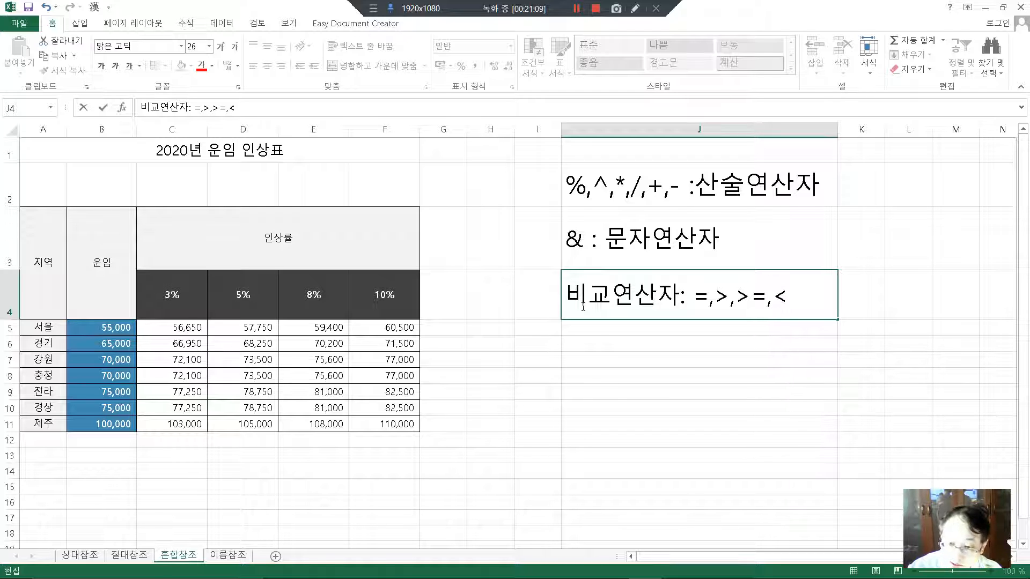
type(",<=")
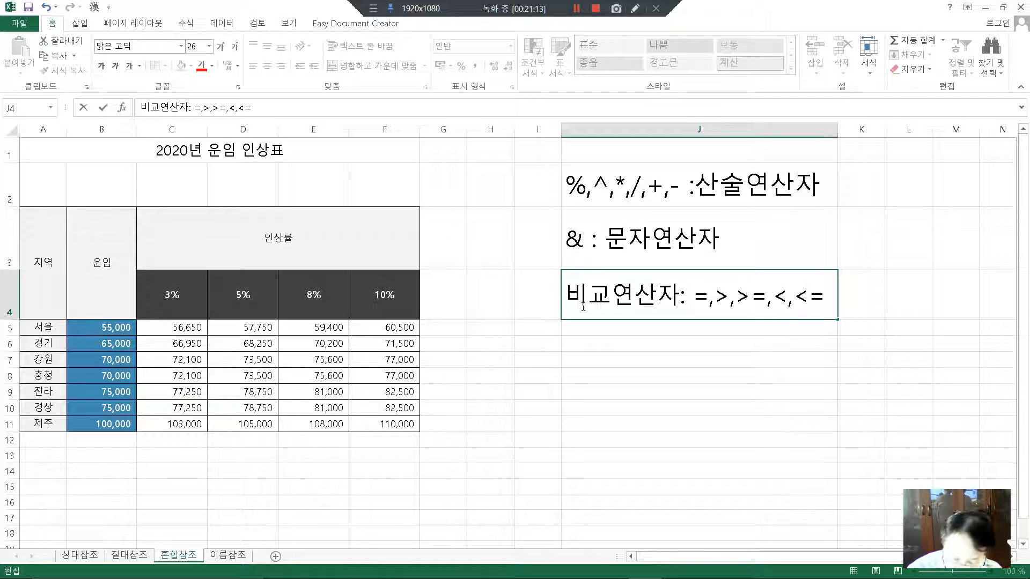
type(",<>")
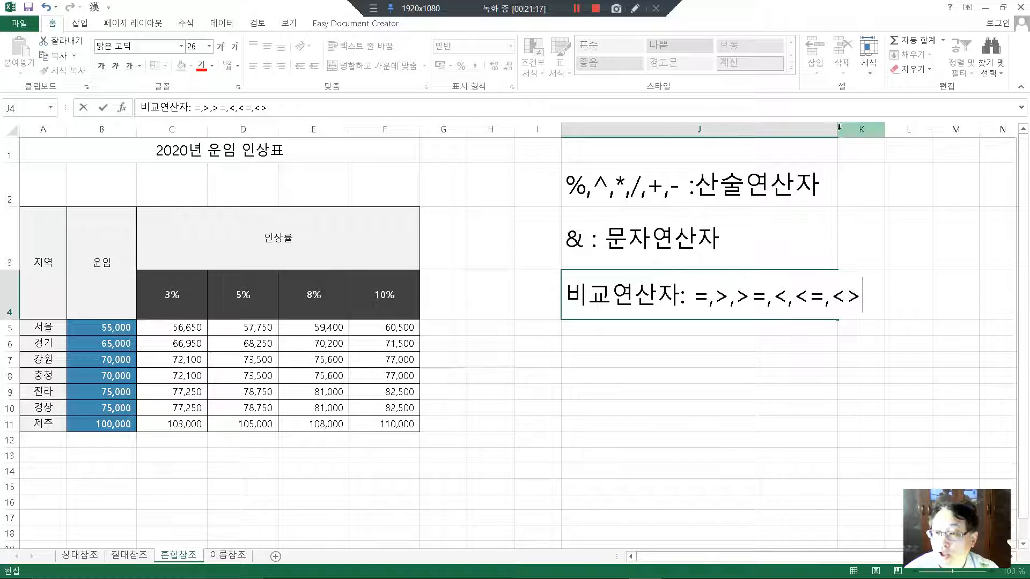
left_click(878, 164)
left_click_drag(837, 129, 886, 129)
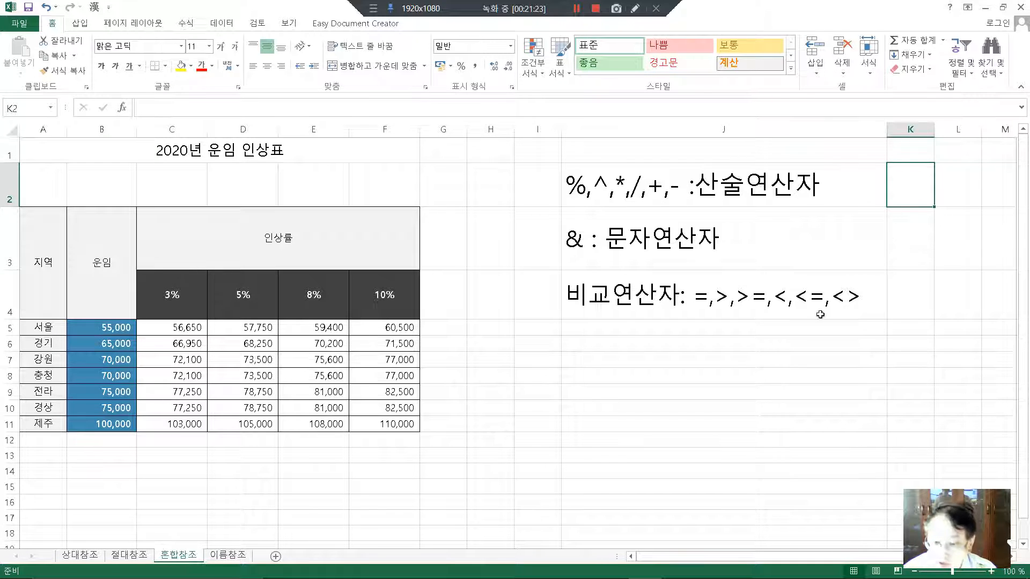
Enter the priority labels "1순위", "2순위" and "3순위" in cells I2 to I4 beside the operator list.
left_click(547, 178)
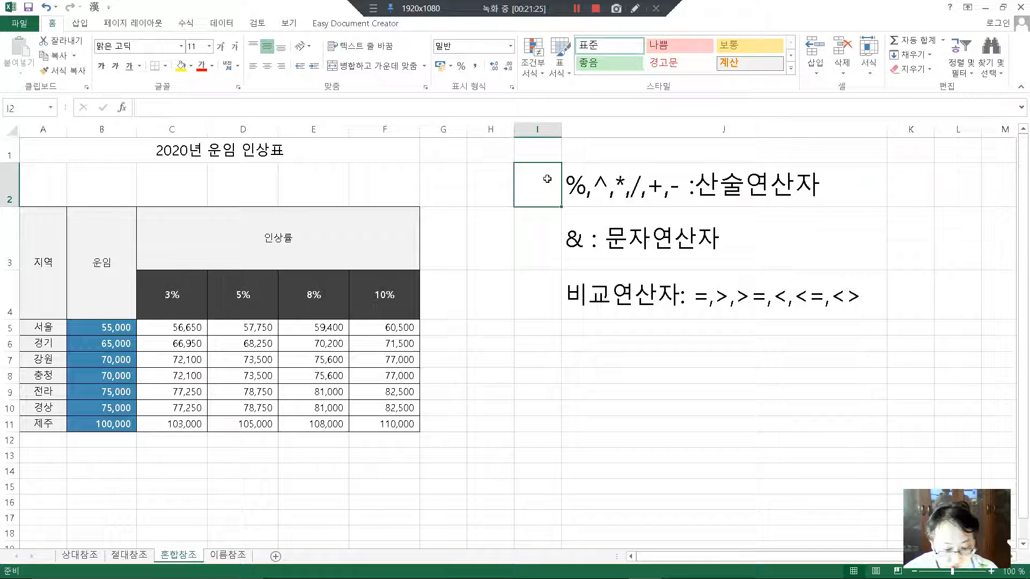
type("1순위")
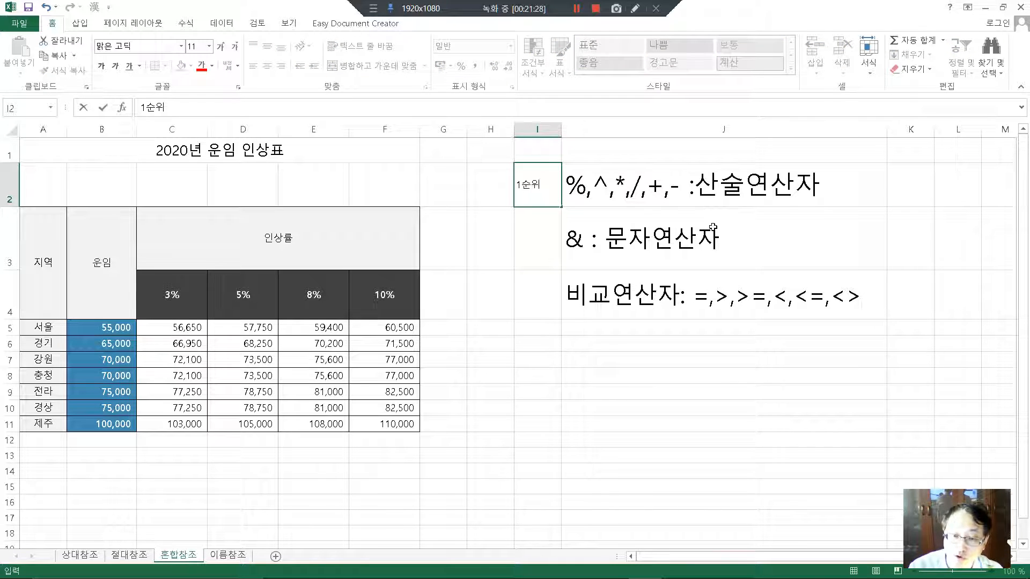
key("Return")
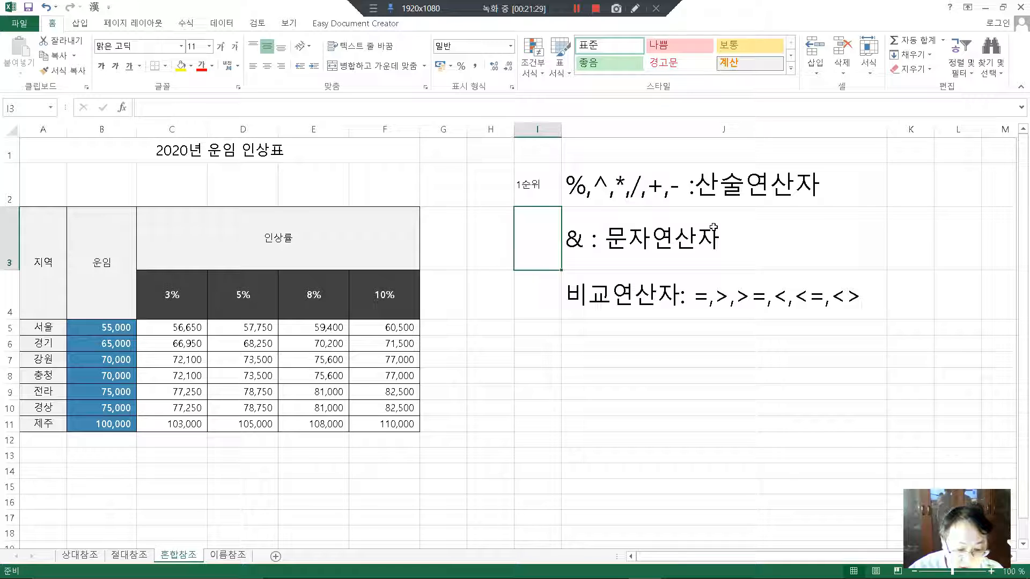
type("2")
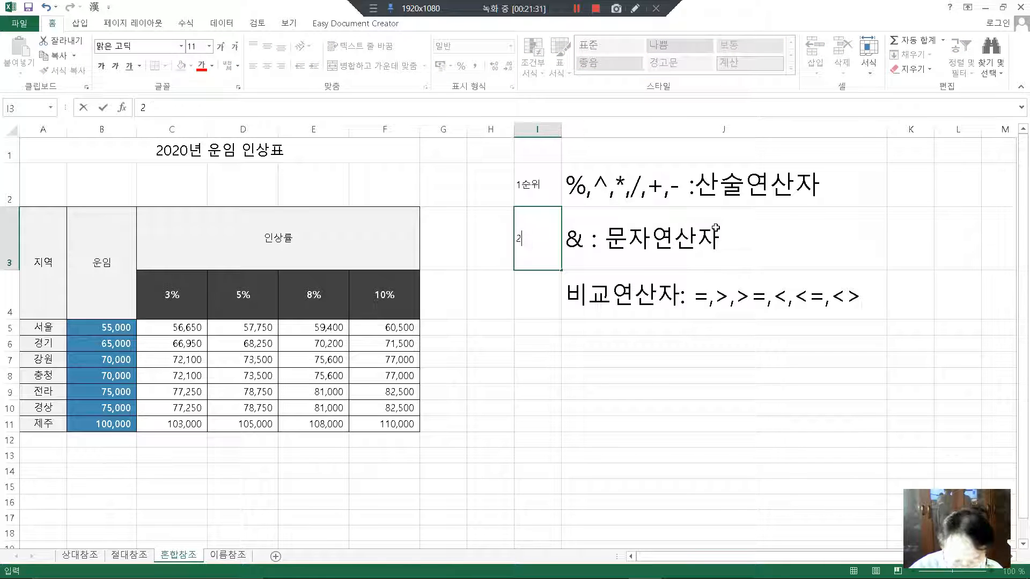
type("순우")
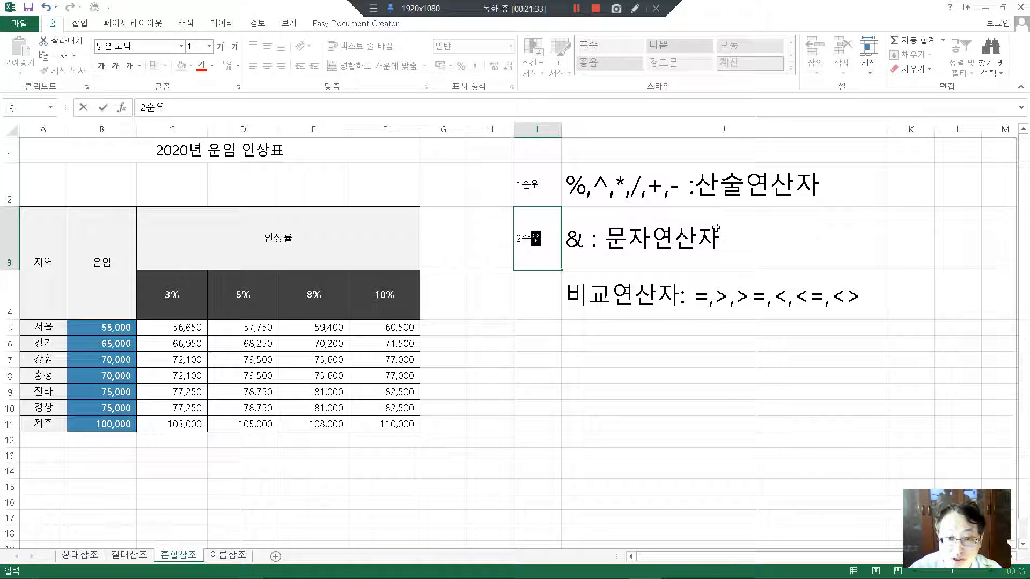
key("Return")
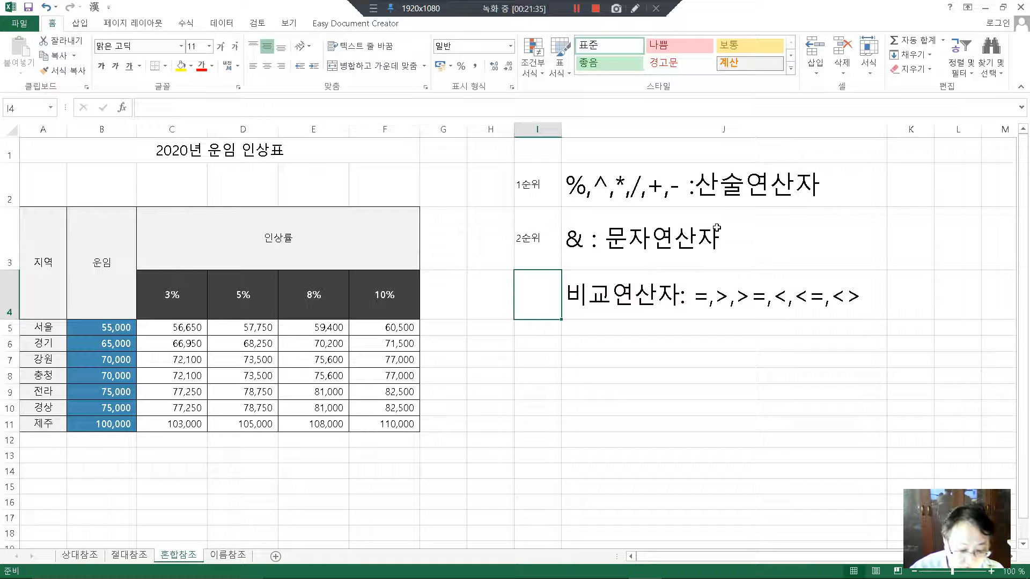
type("3순우")
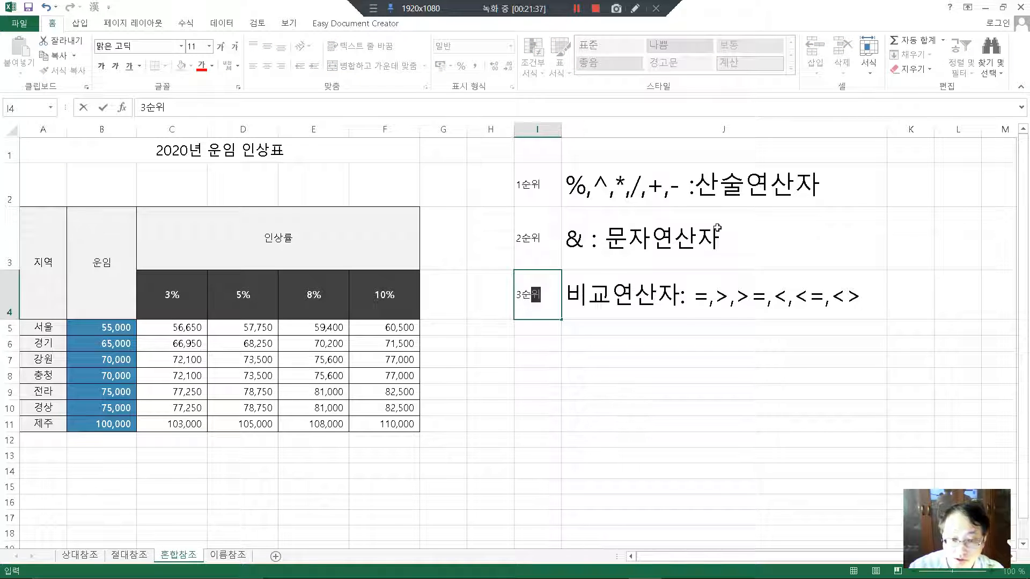
Set the priority labels in I2:I4 to font size 24 and widen column I to fit them.
left_click_drag(538, 182, 558, 290)
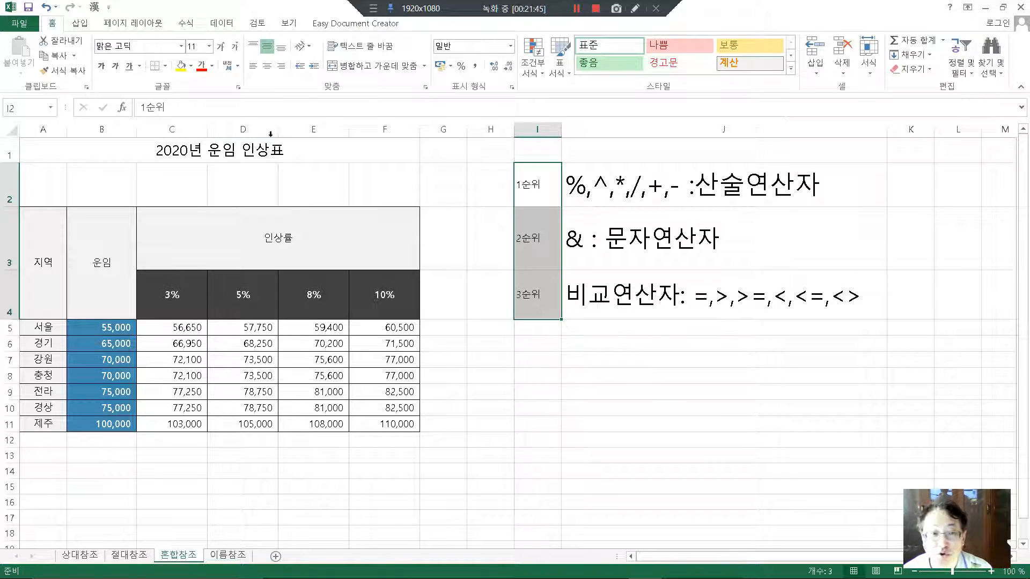
left_click(208, 46)
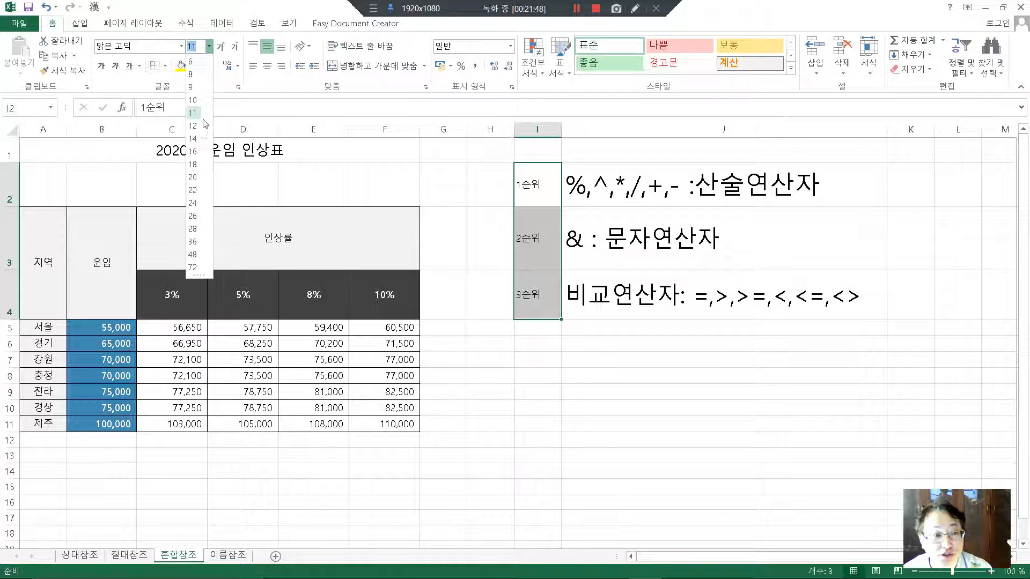
left_click(194, 203)
left_click_drag(561, 126, 578, 126)
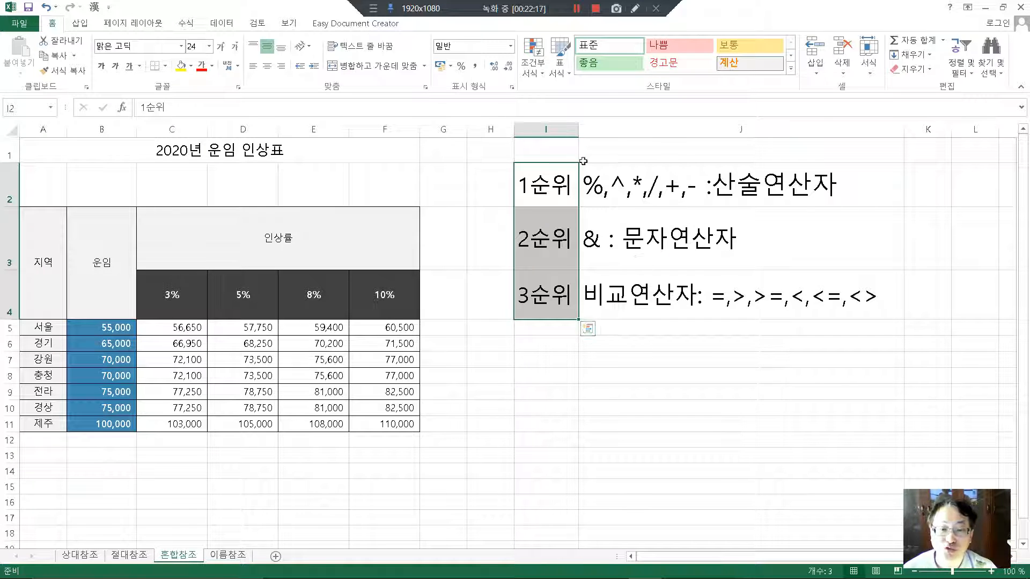
Minimize the workbook, switch to the PowerPoint presentation and go to slide 11 on making formulas with names.
left_click(985, 7)
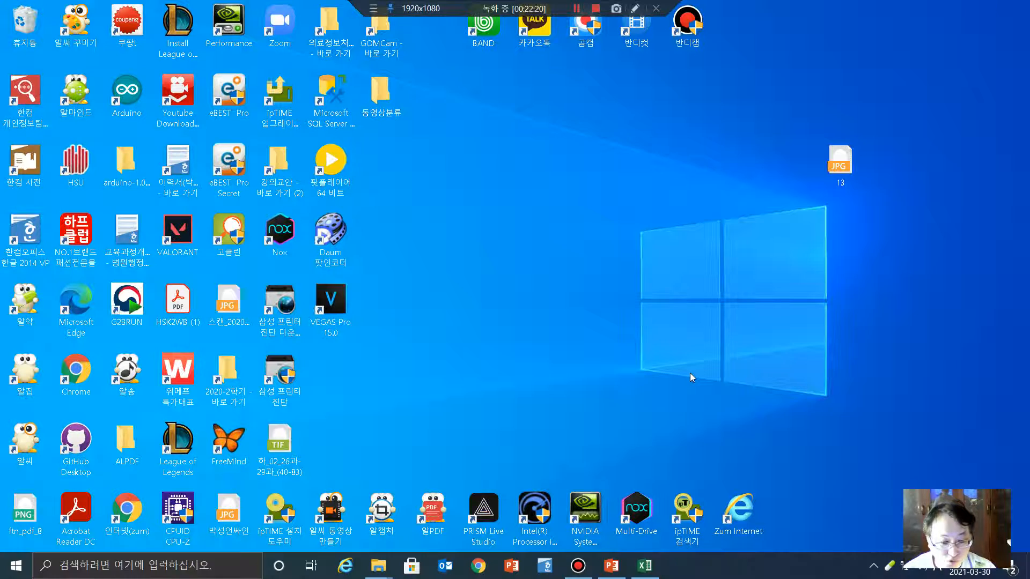
left_click(611, 566)
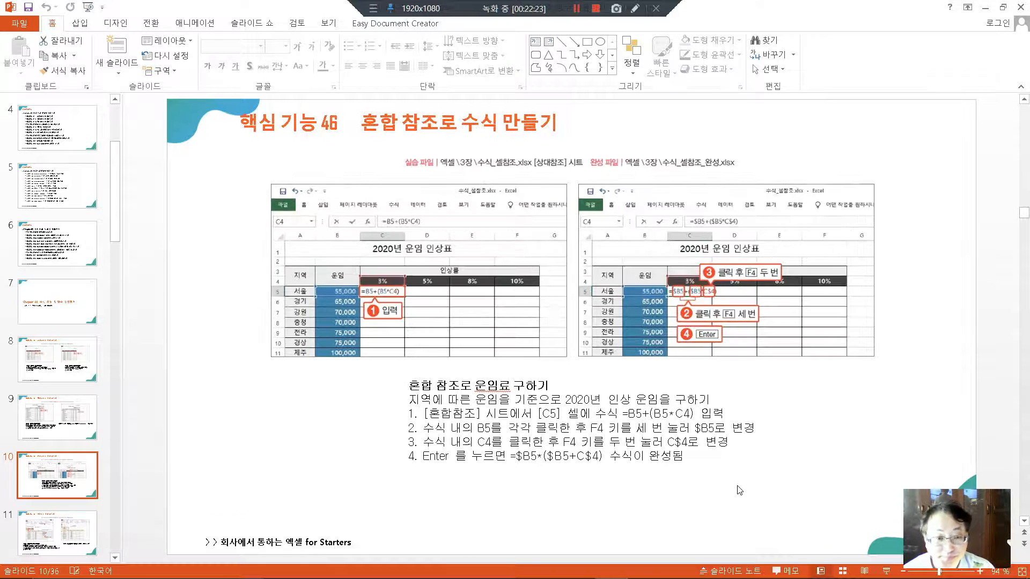
scroll(739, 490, "down", 1)
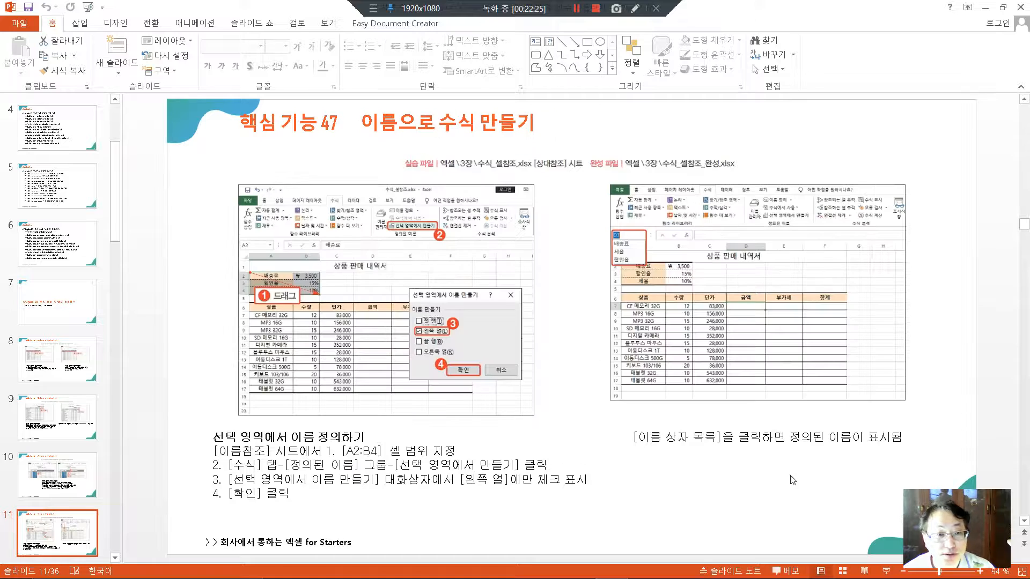